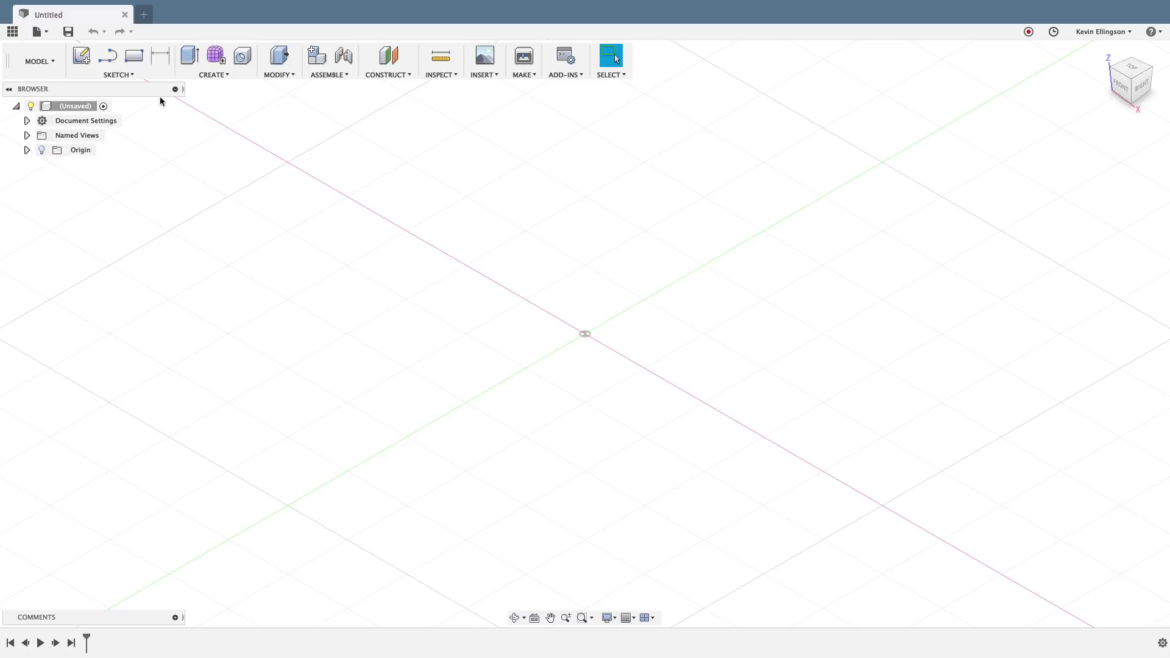
Step: Switch to the Sheet Metal workspace
click(134, 77)
click(38, 61)
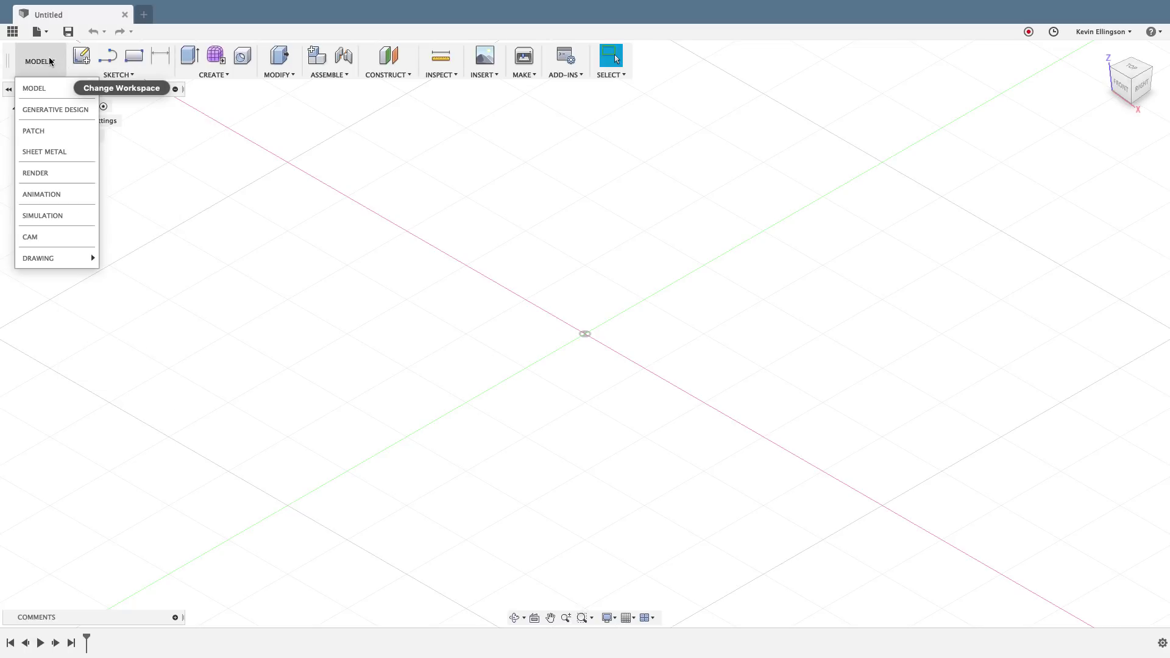
click(50, 151)
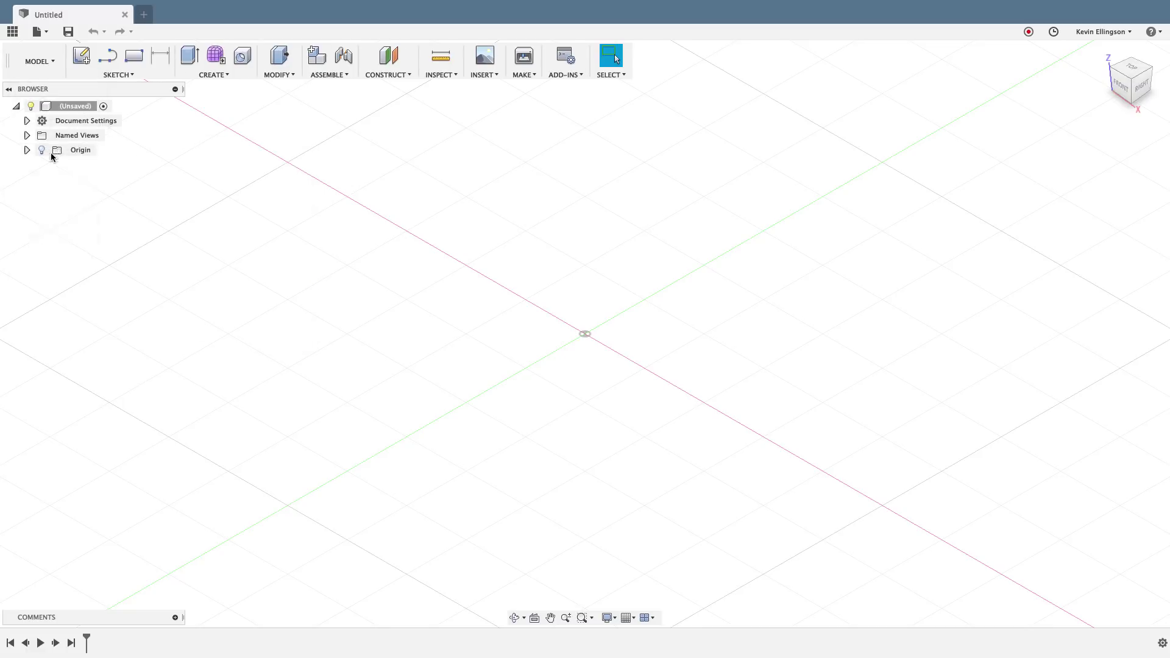
Step: On the front plane, sketch a center point arc about the origin, radius about 1.76 in, leaving a small gap at its top
click(133, 76)
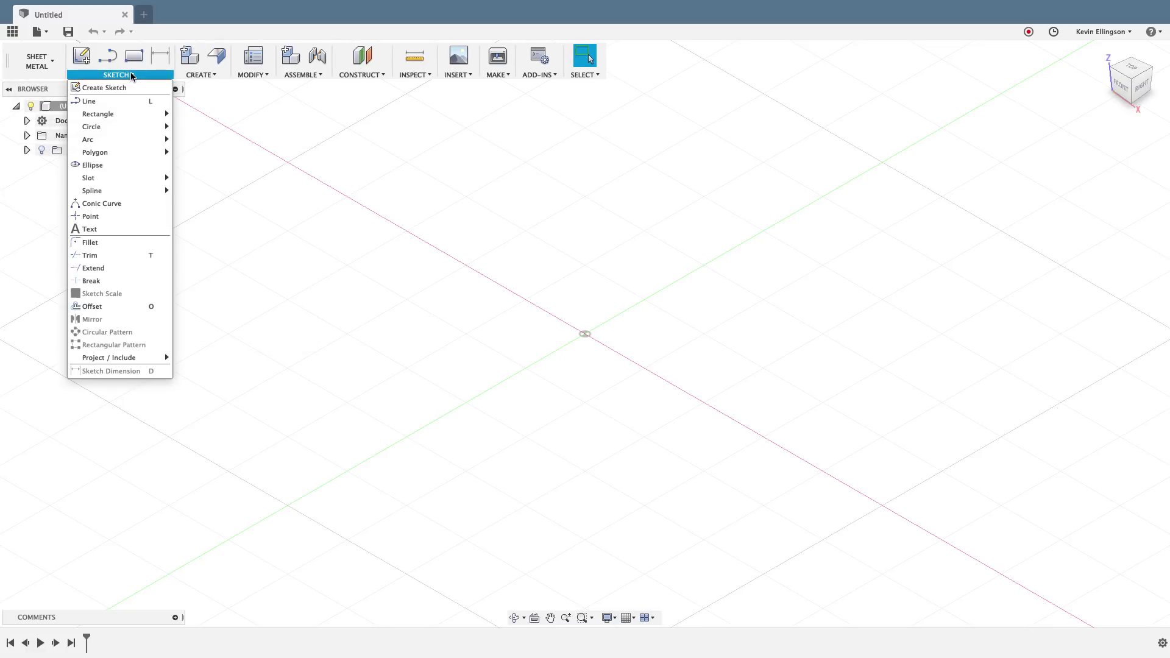
mouse_move(122, 140)
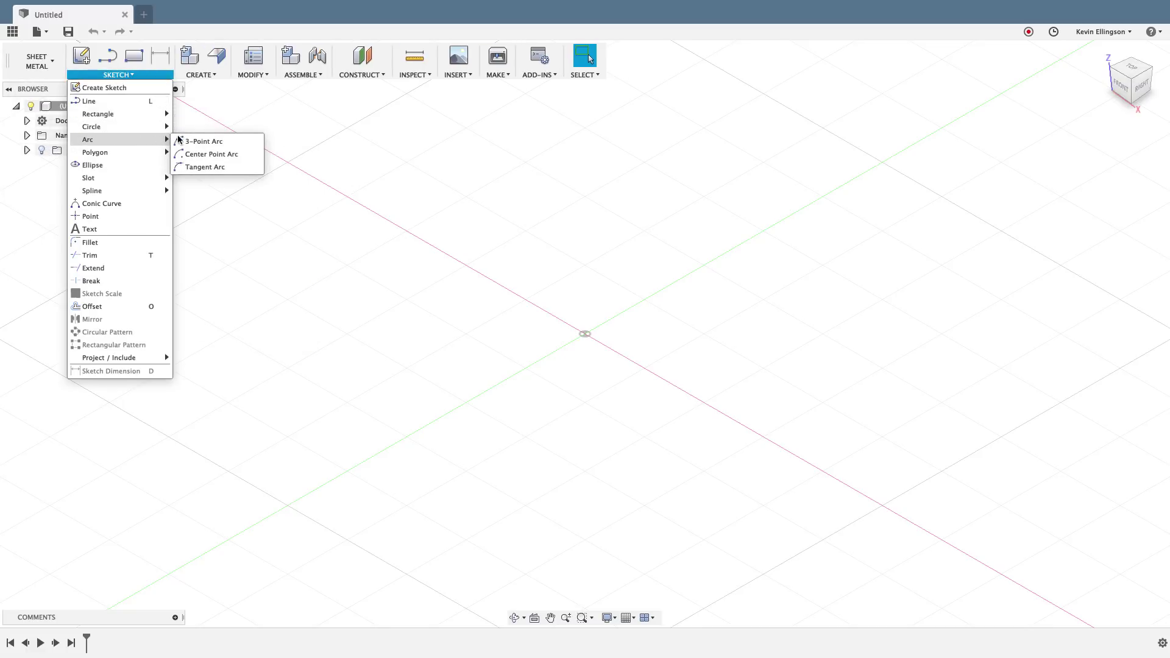
click(205, 155)
click(625, 320)
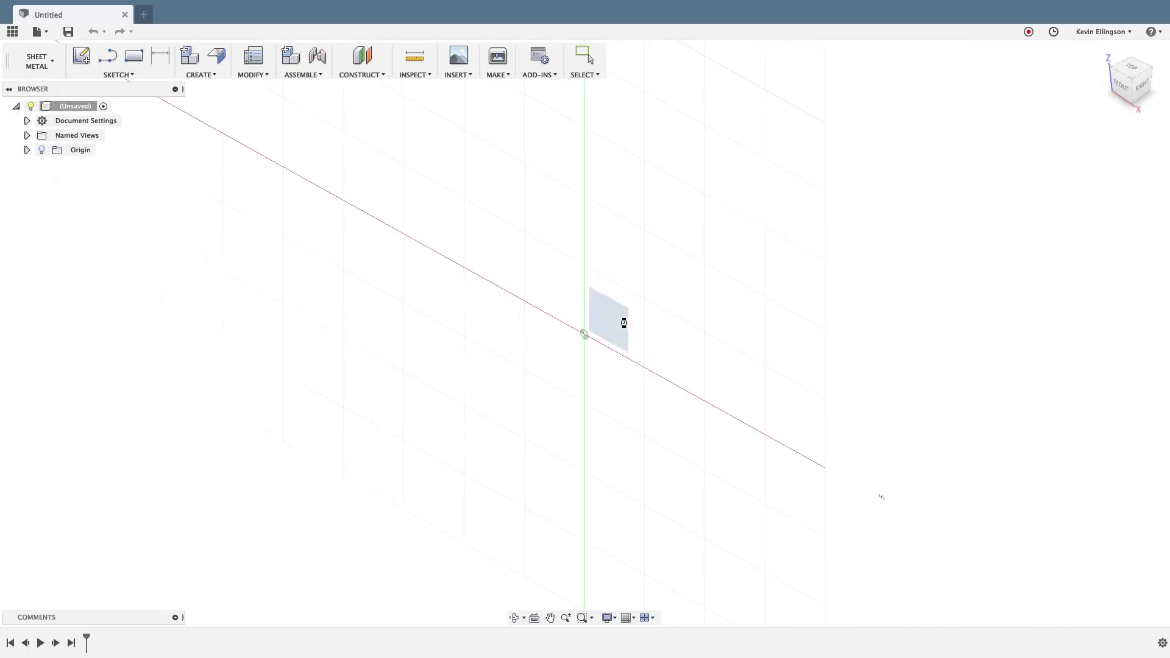
click(533, 378)
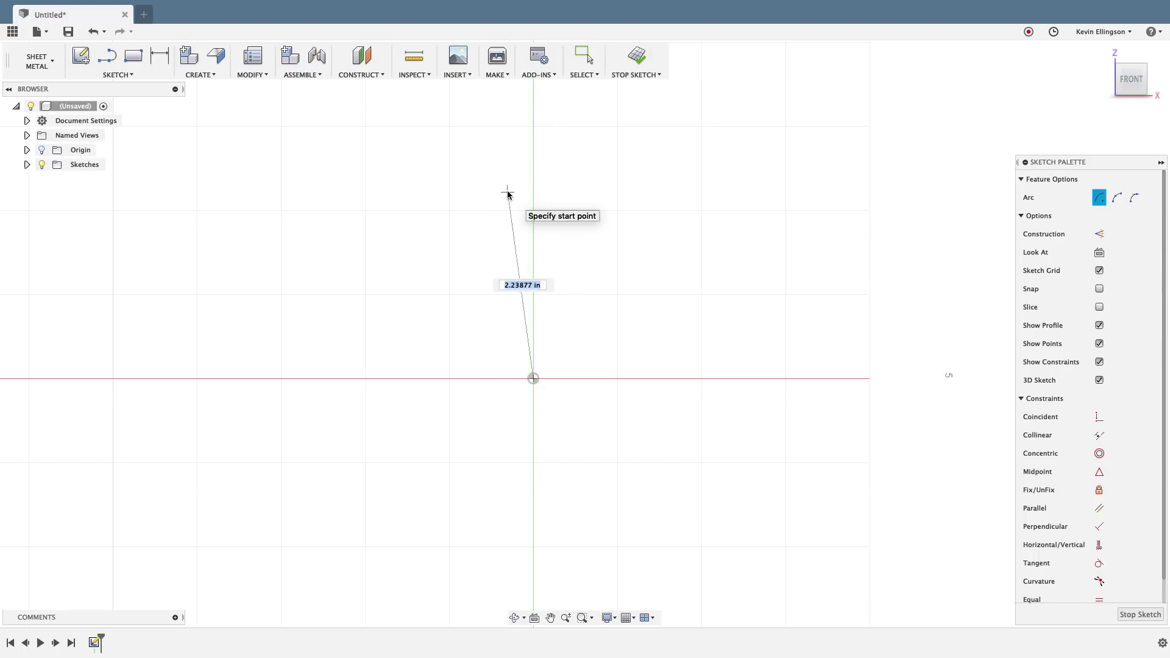
click(496, 236)
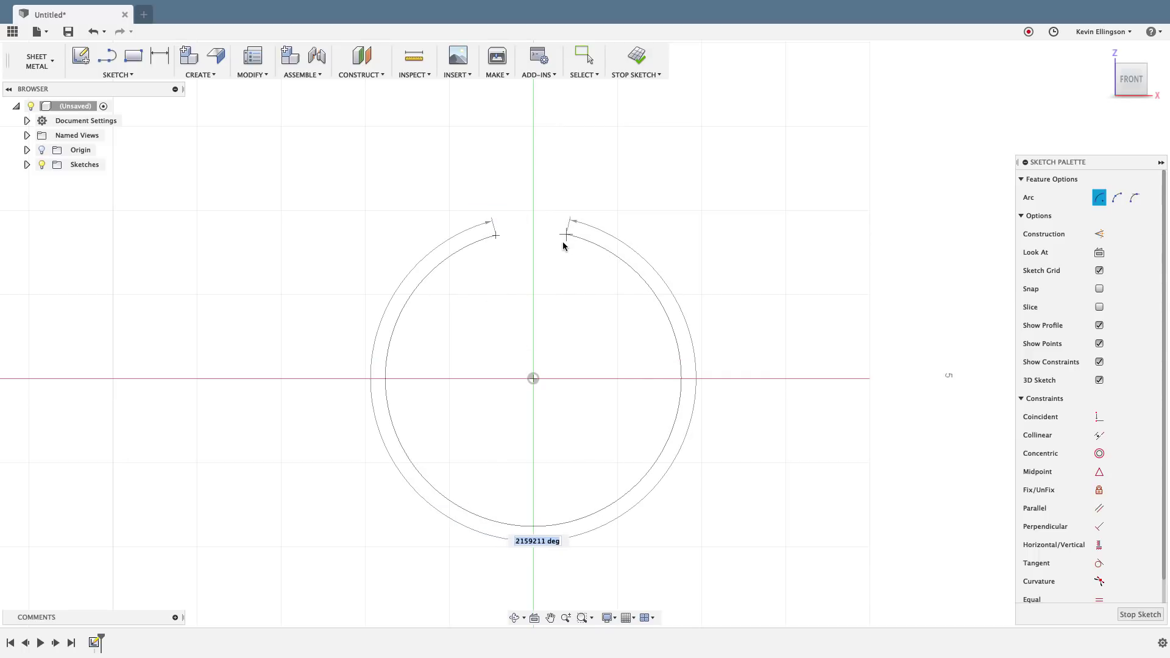
click(556, 234)
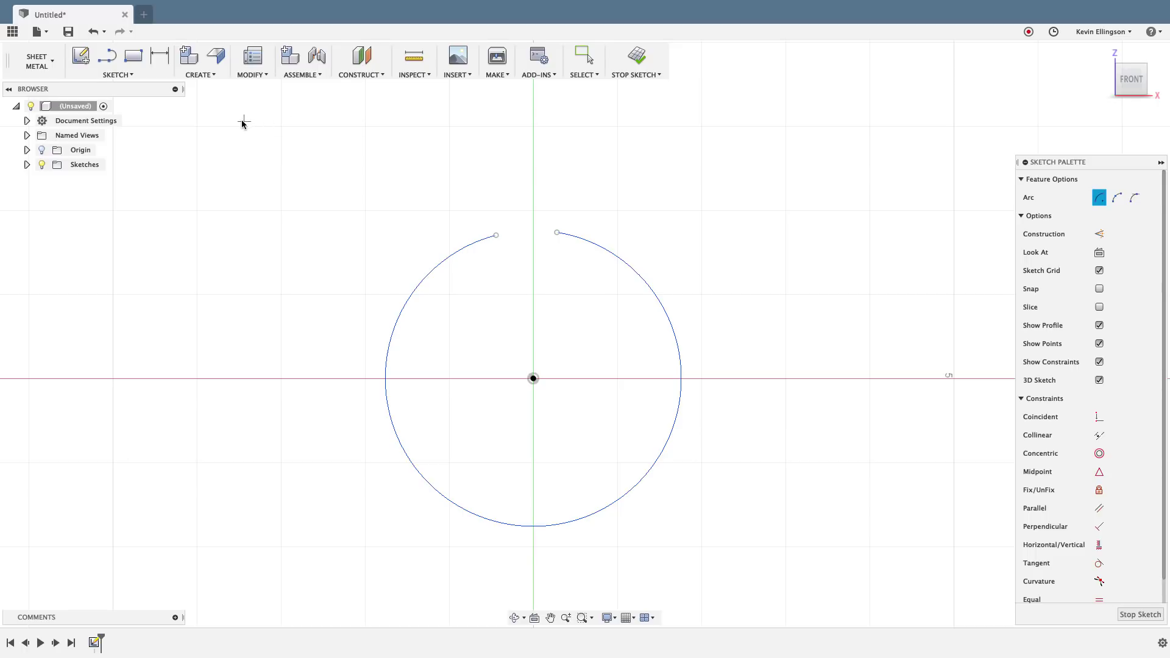
Step: Dimension the arc by its diameter and set it to 2 in
click(165, 66)
click(633, 272)
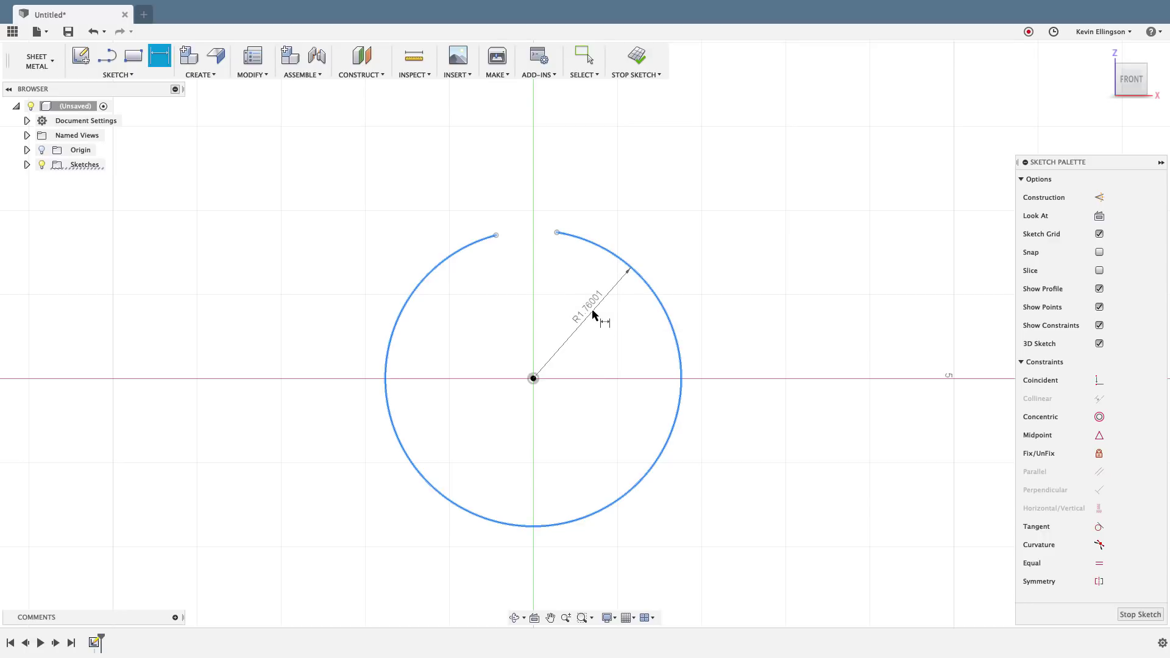
right_click(593, 314)
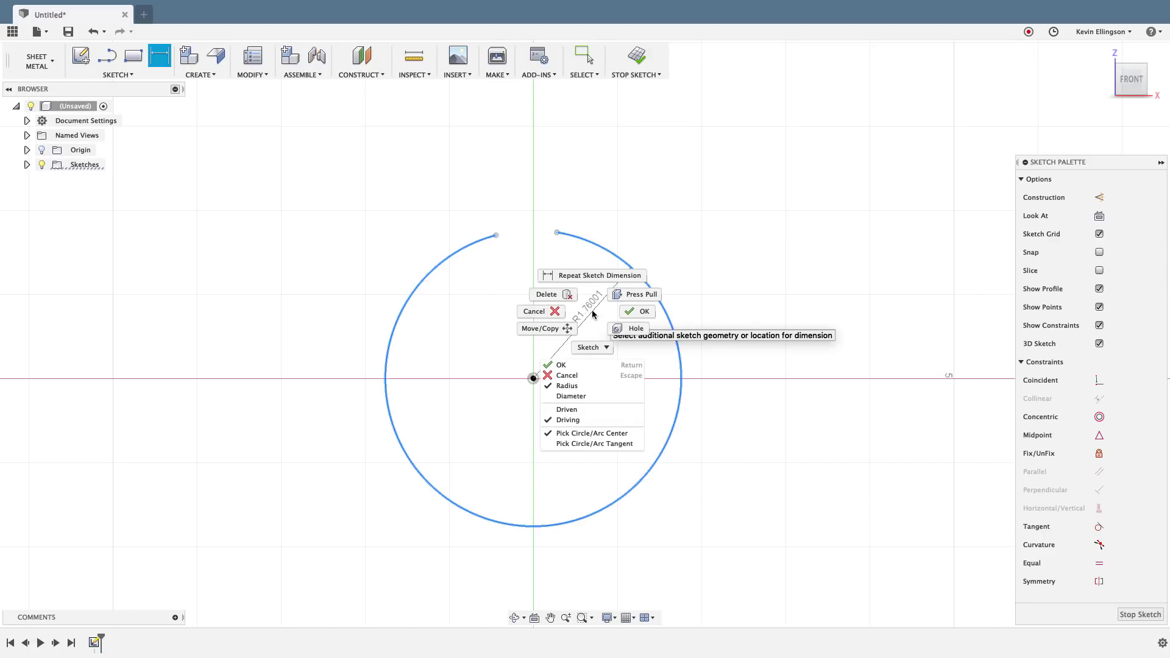
click(571, 396)
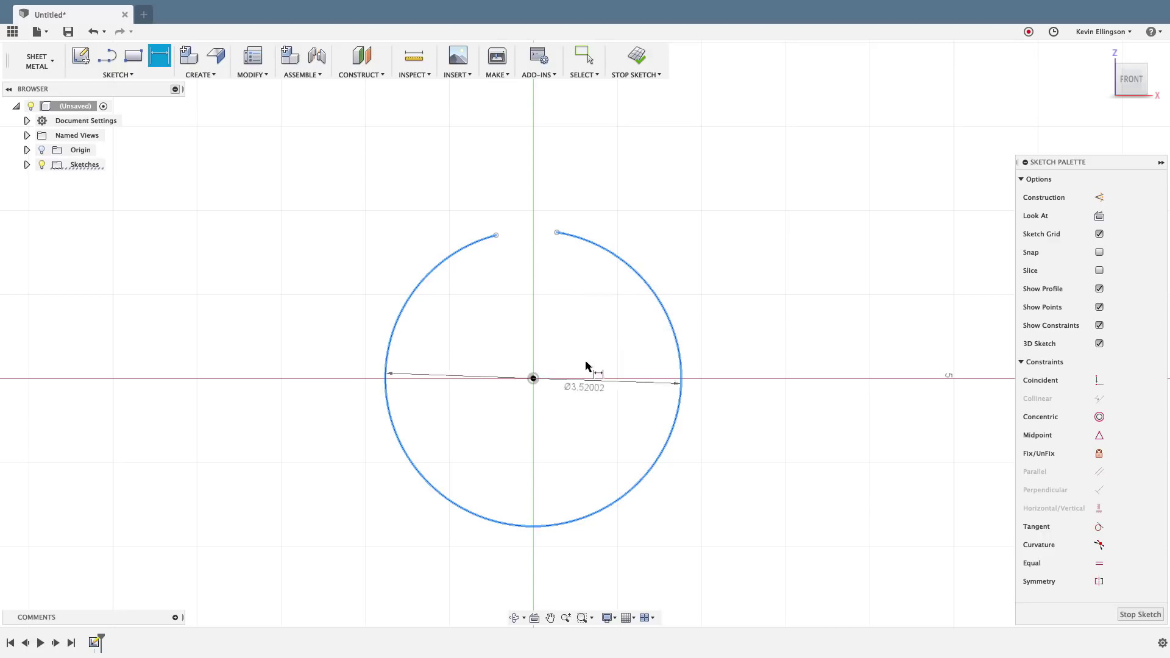
click(584, 342)
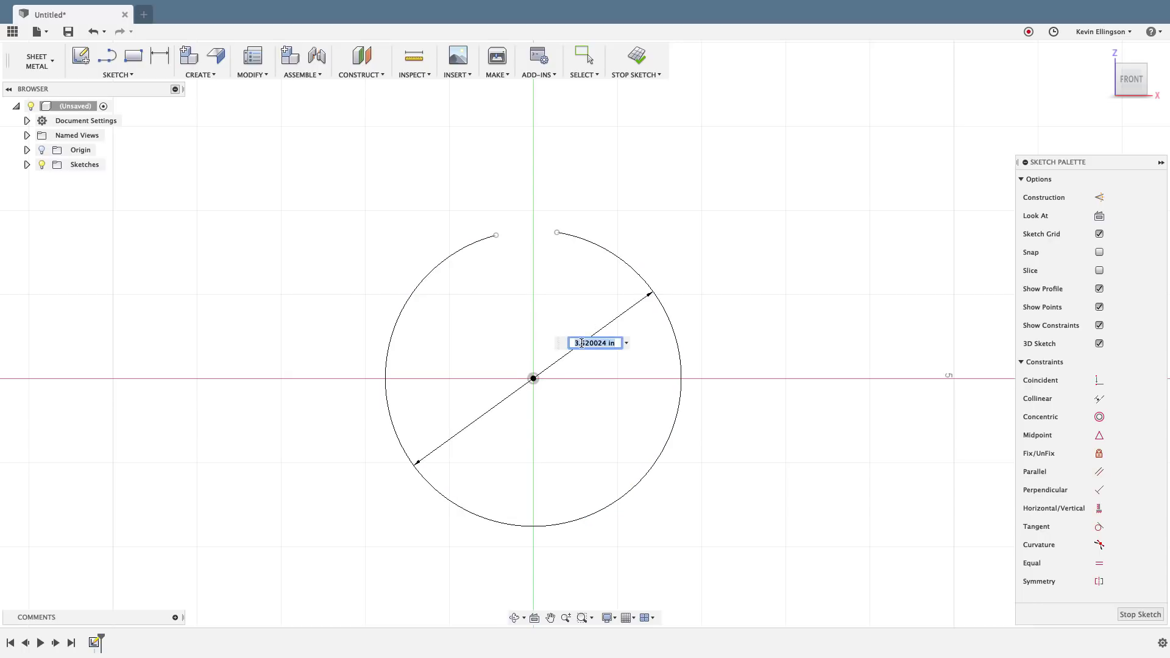
text(2)
key(Return)
scroll(579, 350, up, 2)
scroll(536, 308, up, 2)
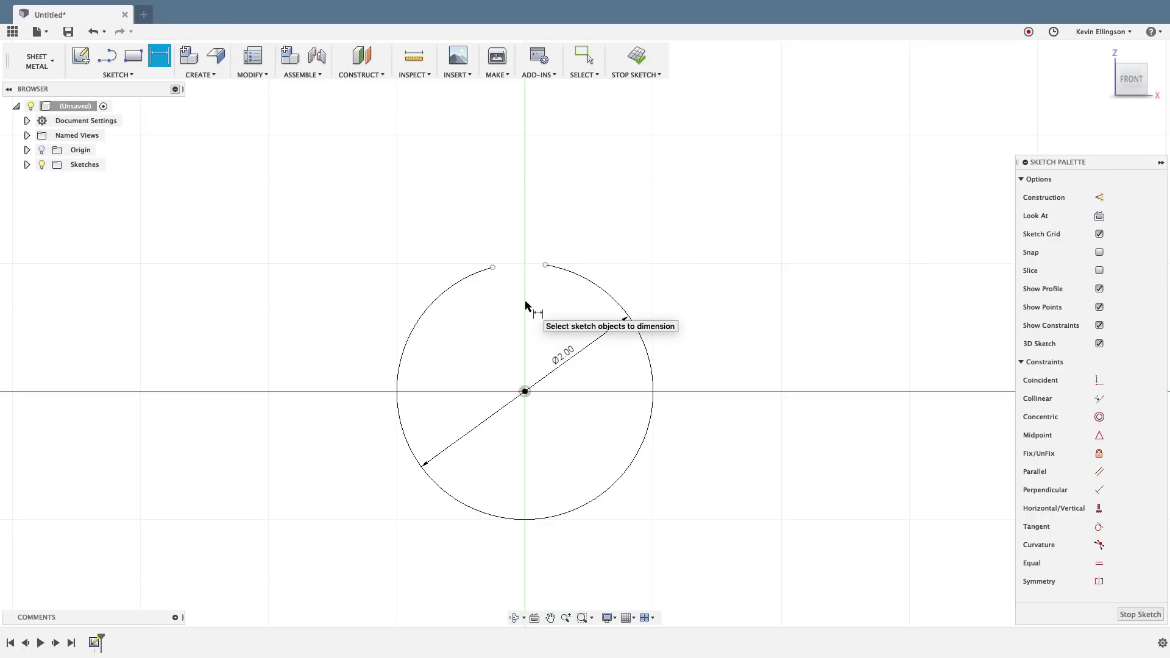
key(Escape)
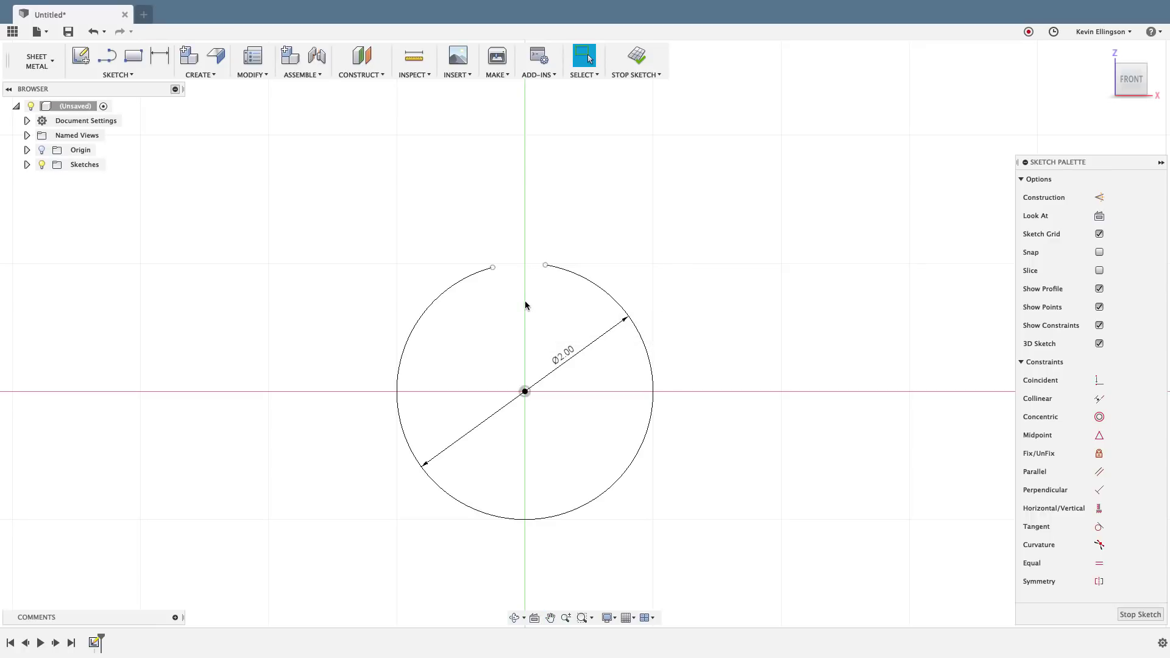
Step: Move the arc's endpoints closer together to narrow the gap at its top
scroll(517, 283, up, 1)
drag(499, 263, 544, 261)
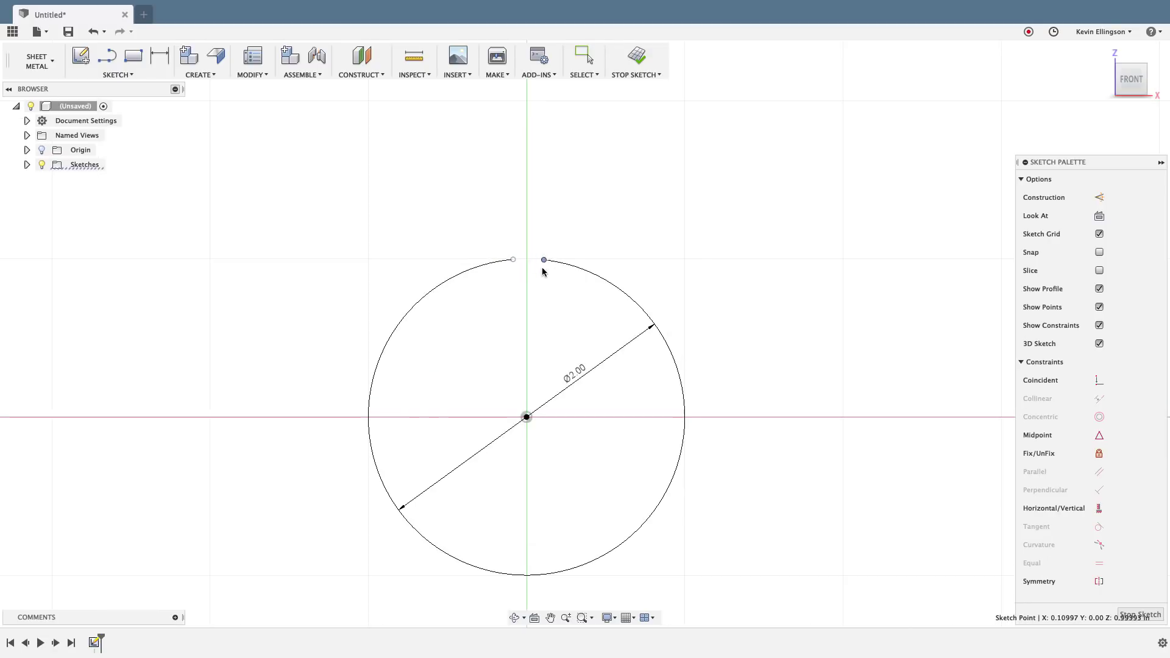
click(540, 304)
Step: Draw two construction lines joining the arc's two endpoints to its center
click(1099, 199)
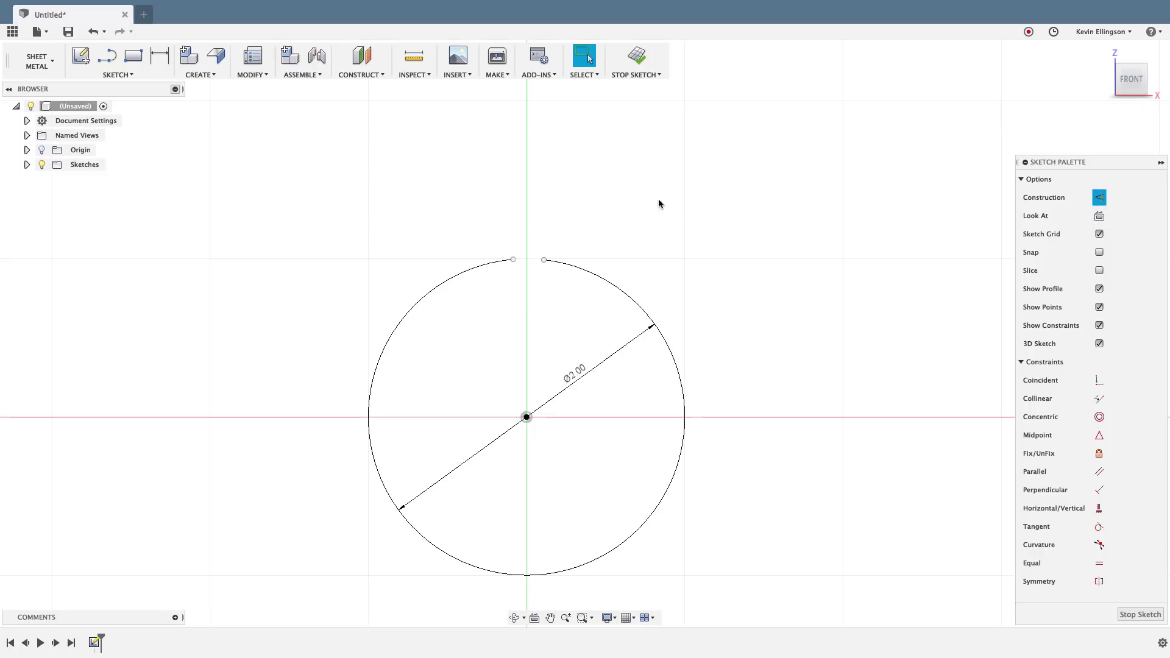
click(107, 56)
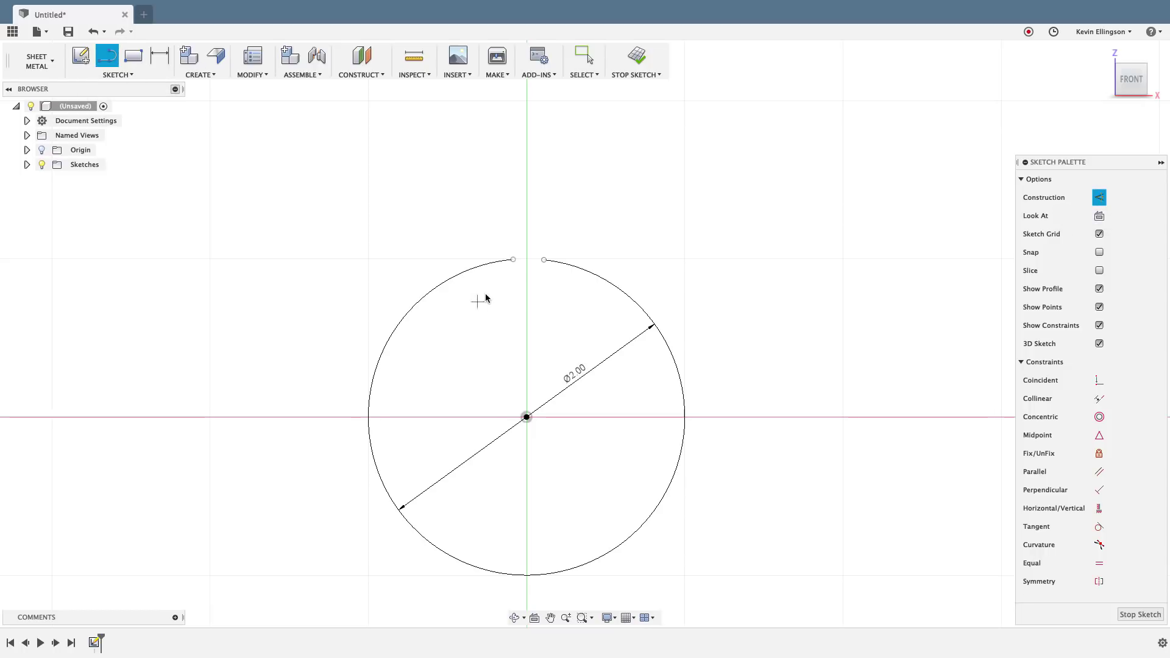
click(513, 259)
click(527, 418)
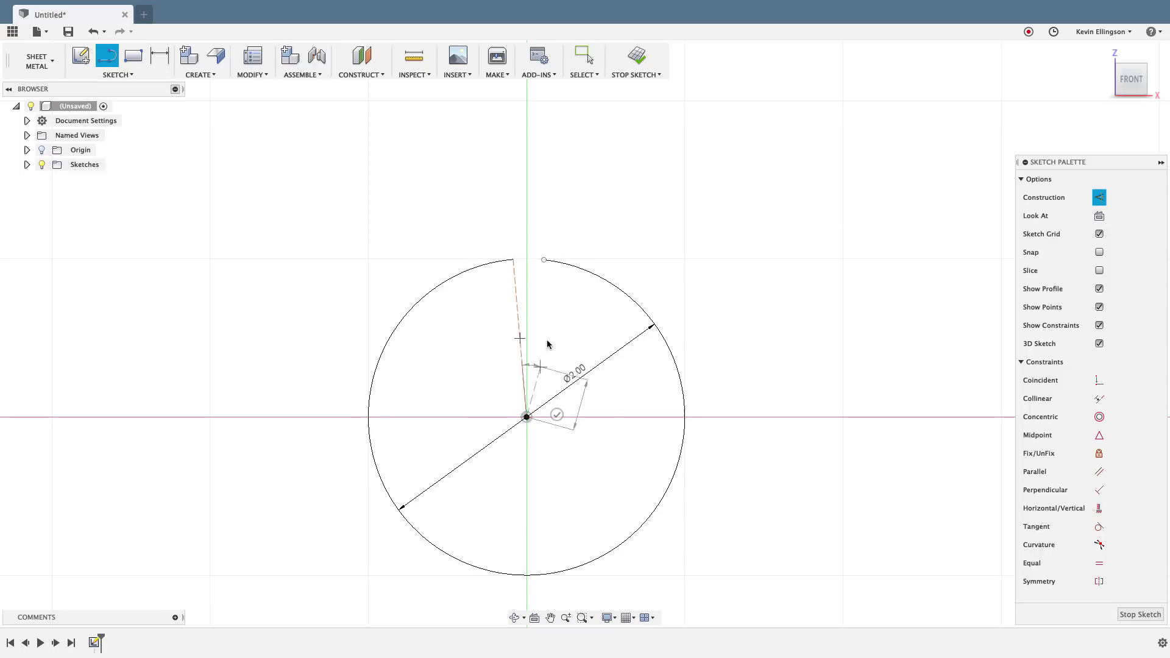
double_click(544, 259)
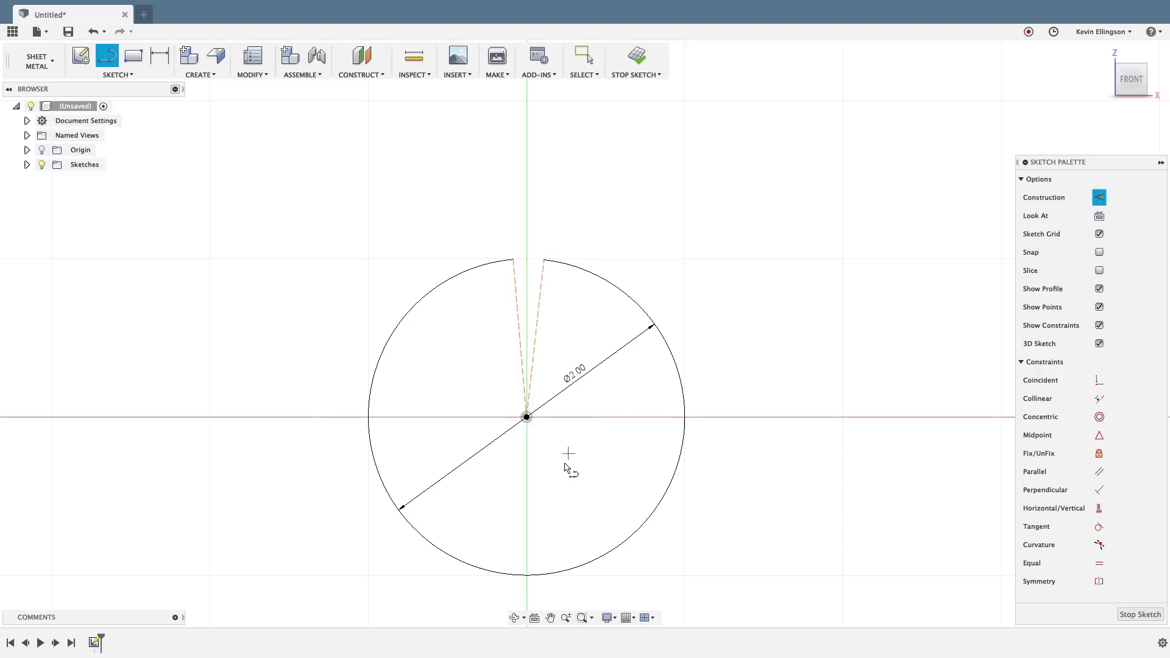
Step: Draw a vertical construction line from the arc's center downward, ending inside the arc
click(527, 418)
click(527, 508)
key(Escape)
key(Escape)
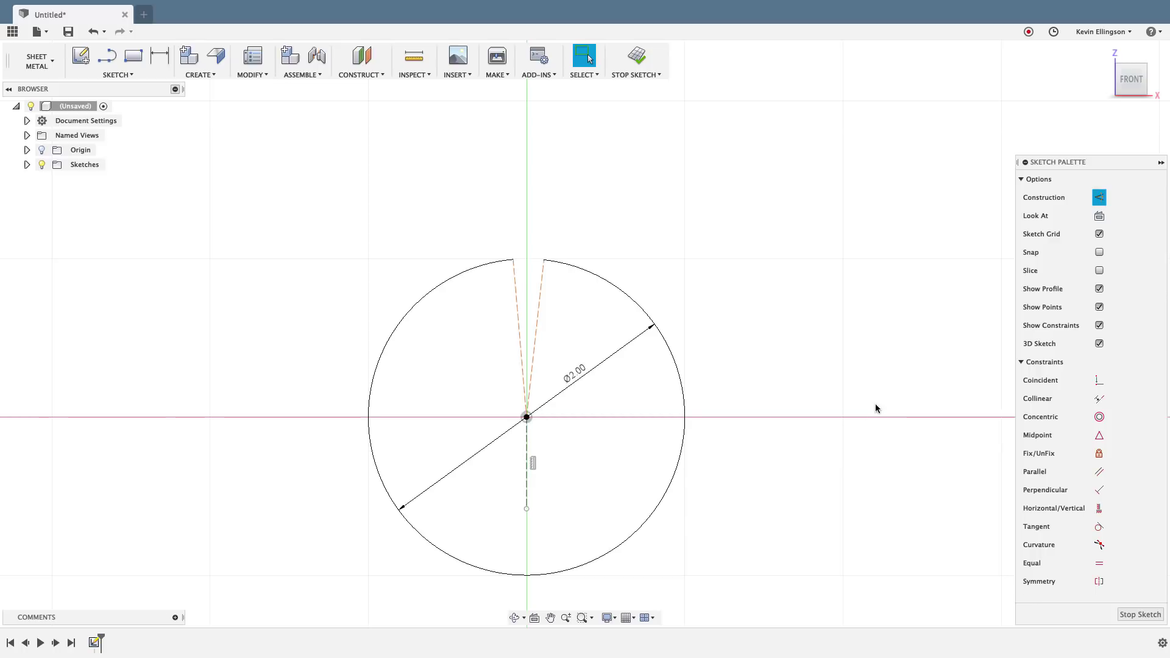
Step: Apply a Symmetry constraint to the two radial construction lines about the vertical construction line
click(1099, 581)
click(515, 310)
click(538, 309)
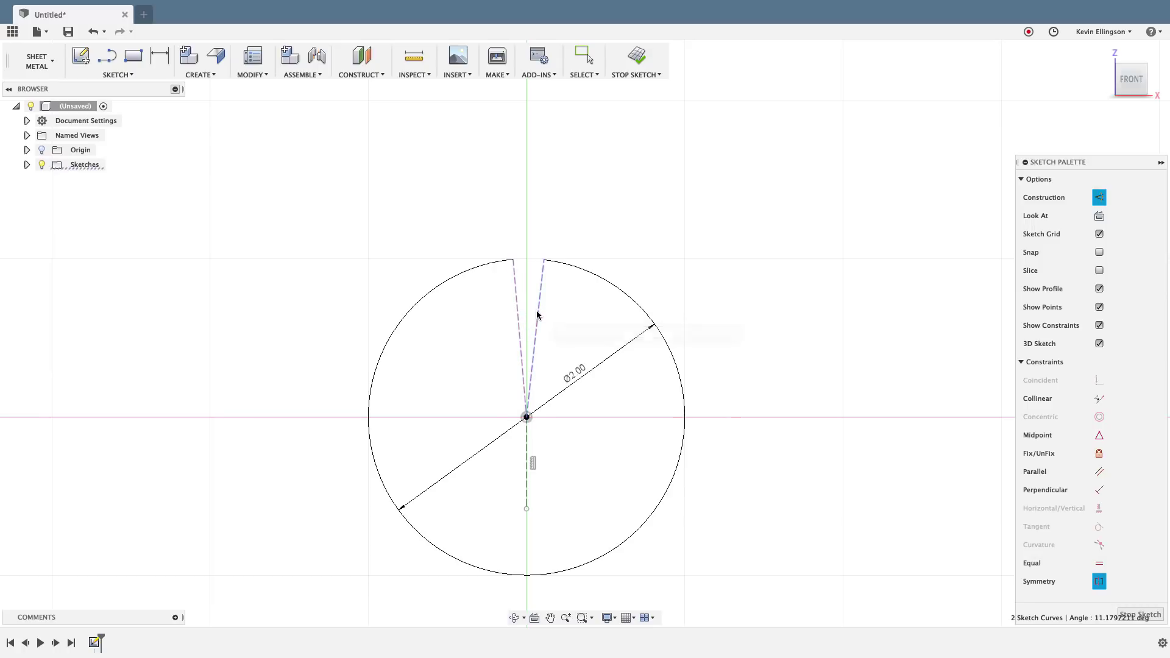
click(527, 456)
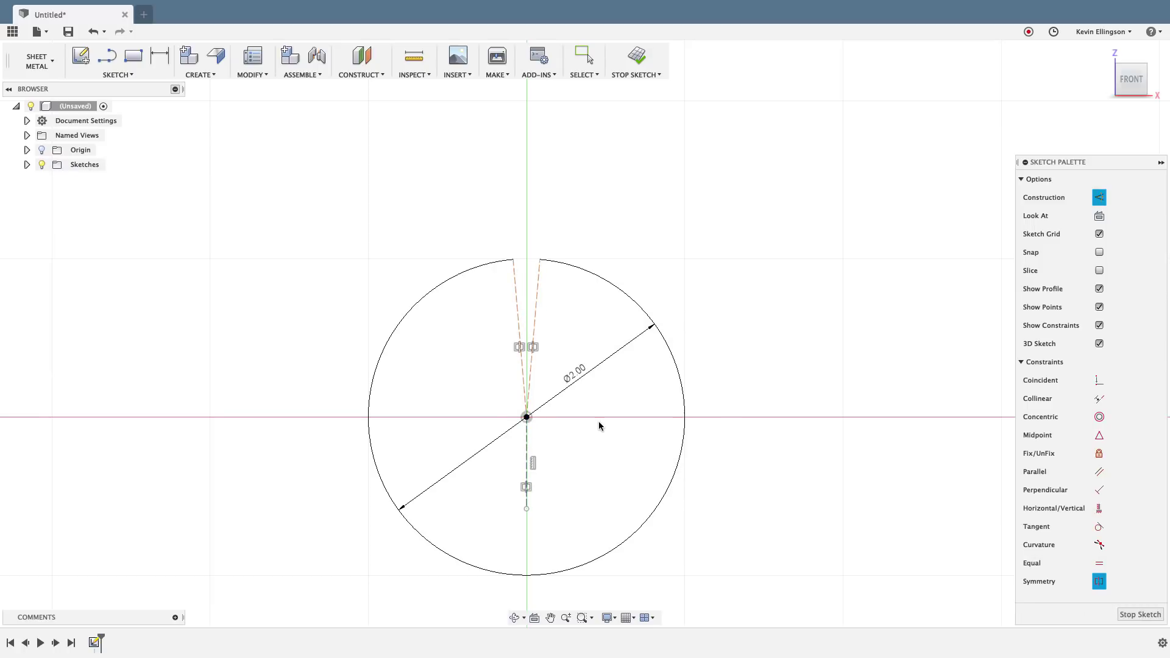
key(Escape)
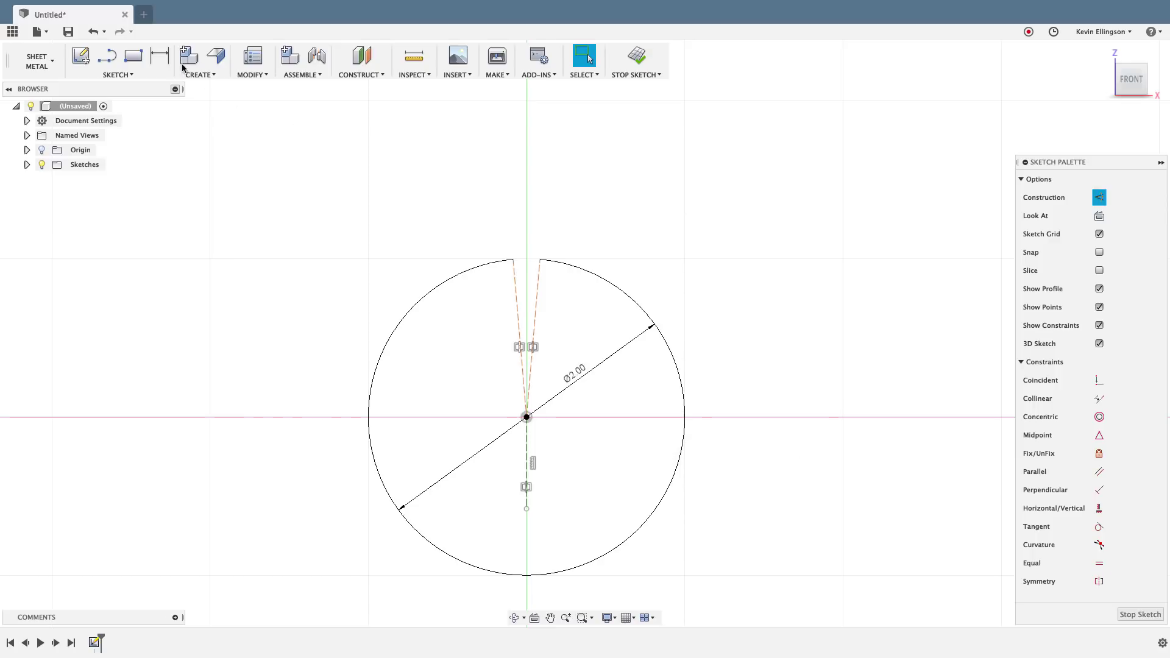
Step: Dimension the angle between the two radial construction lines as 5 degrees and finish the sketch
click(159, 56)
click(536, 285)
click(517, 281)
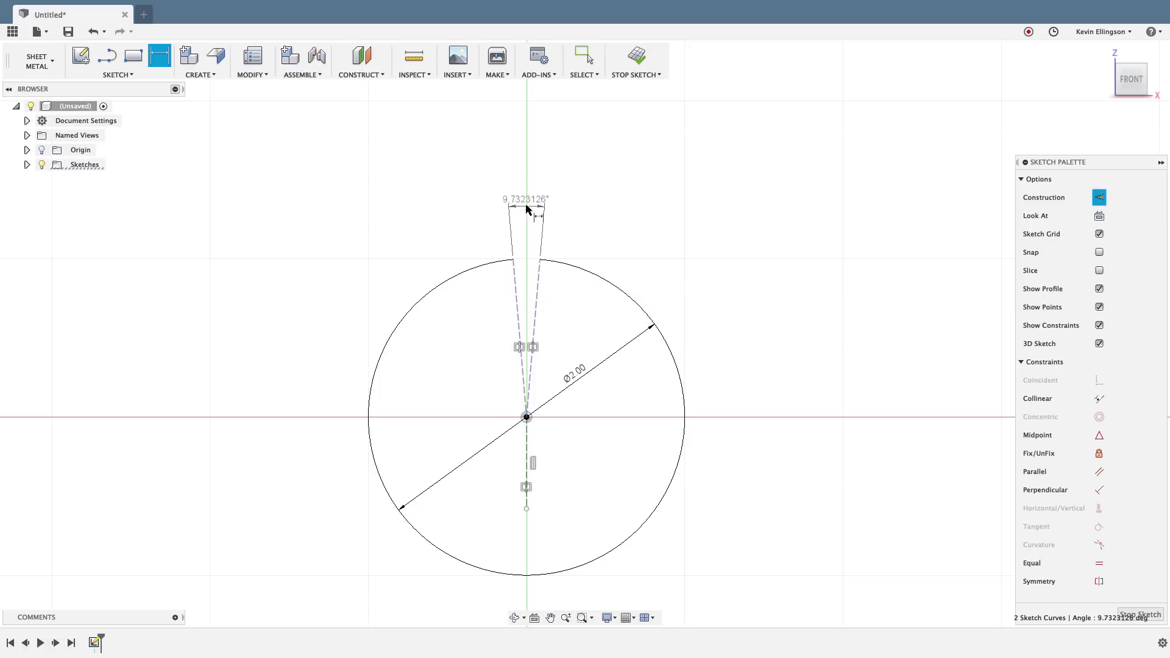
click(524, 209)
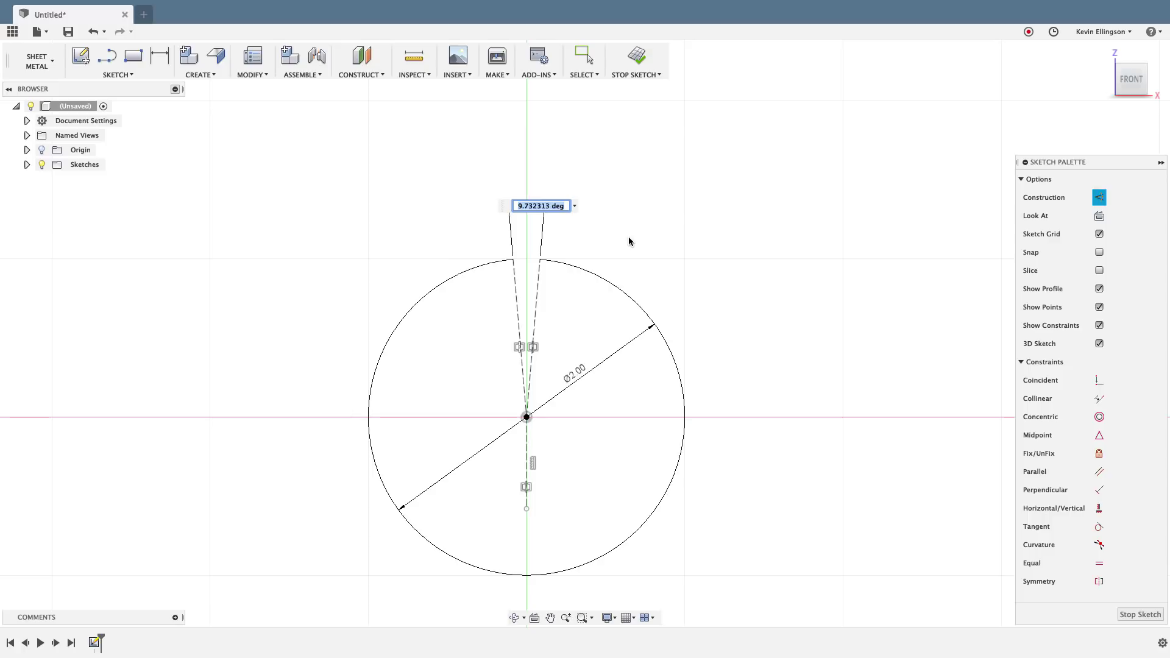
text(5)
key(Return)
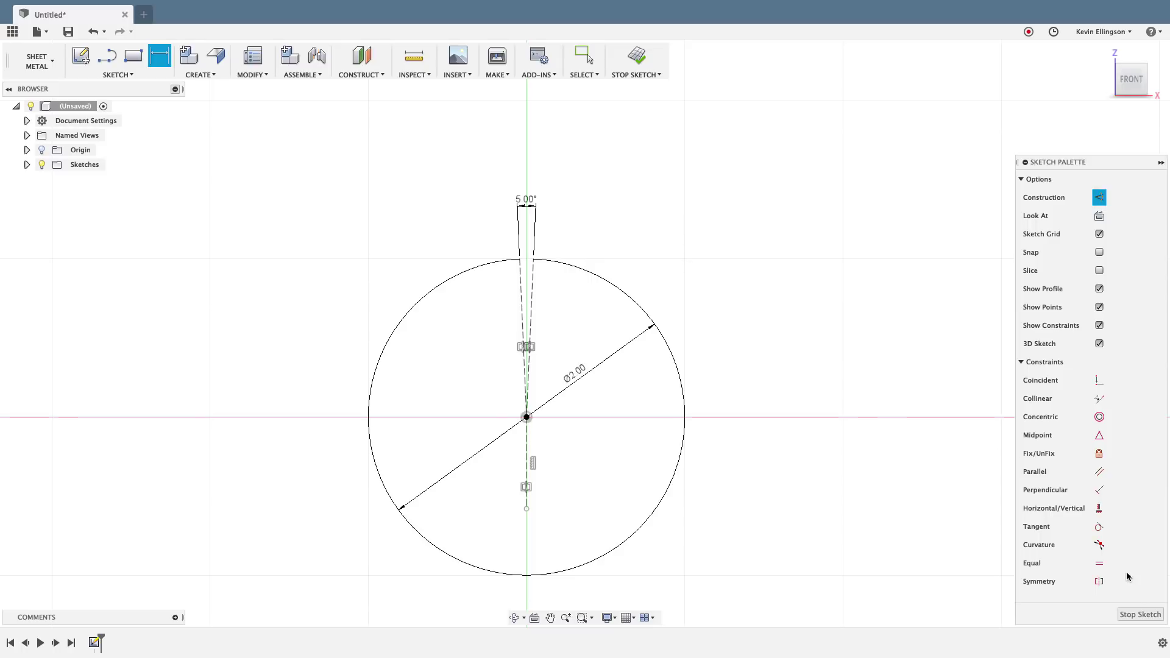
click(1129, 615)
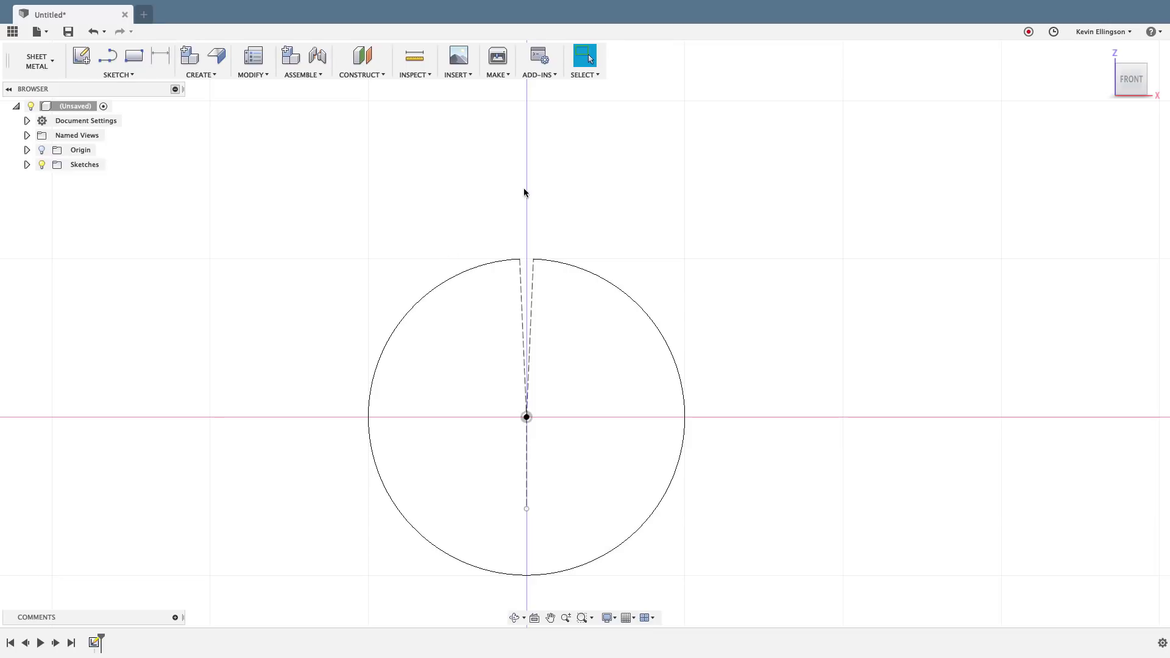
Step: Start a Flange from the open arc profile and set its distance to 5 in
click(1104, 51)
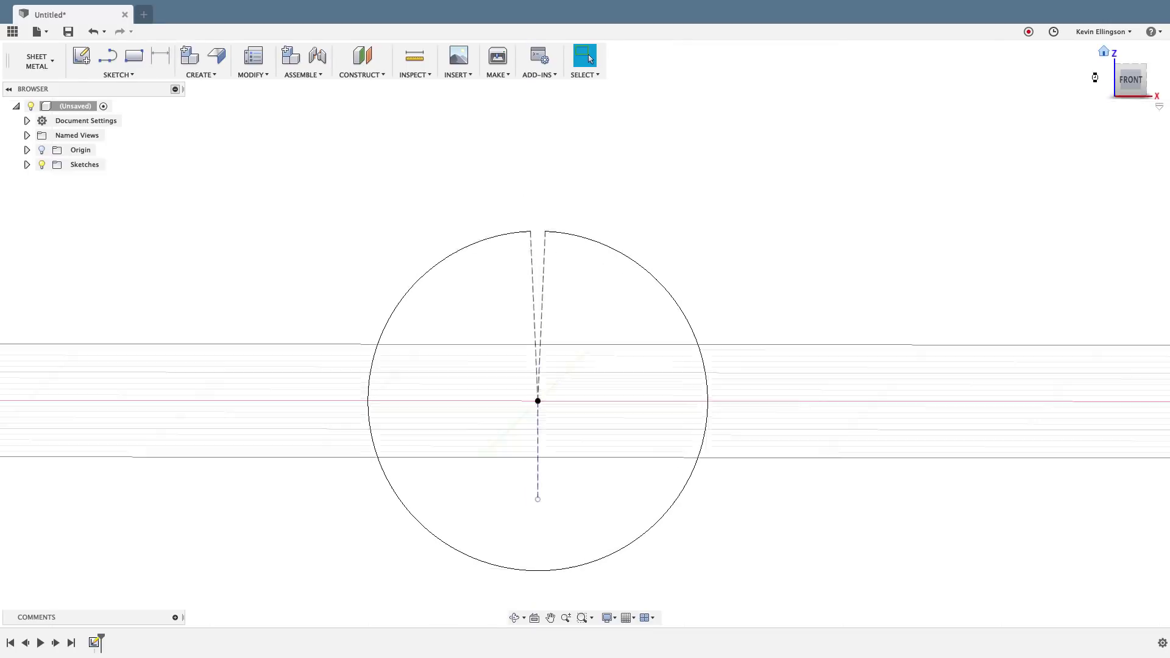
click(217, 55)
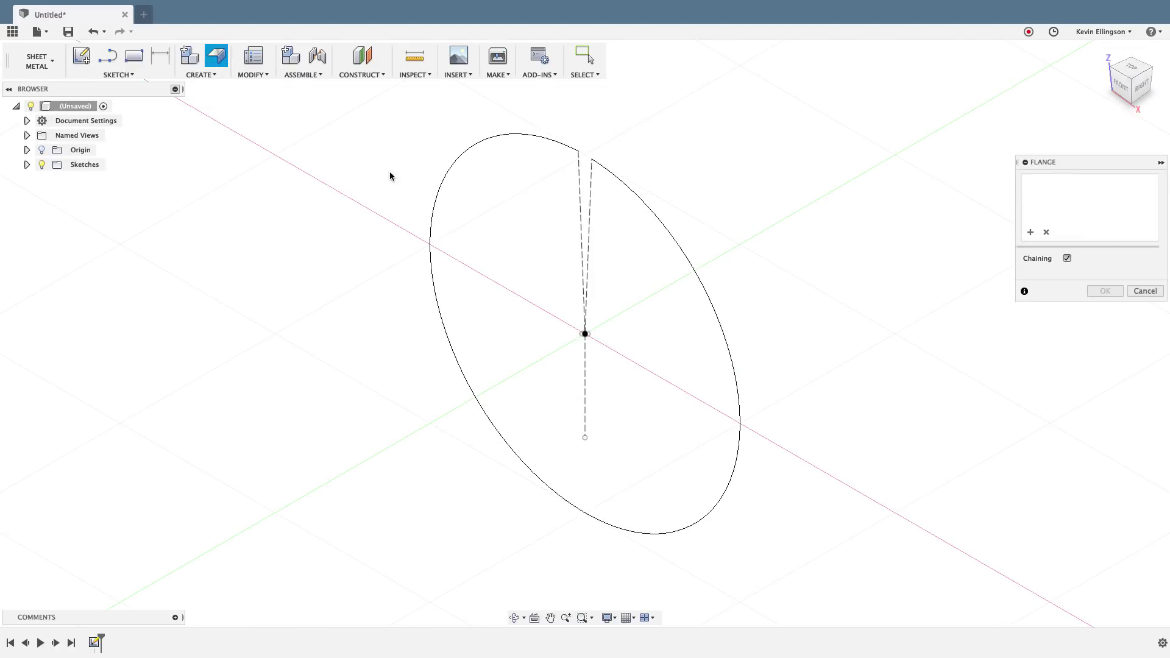
click(524, 134)
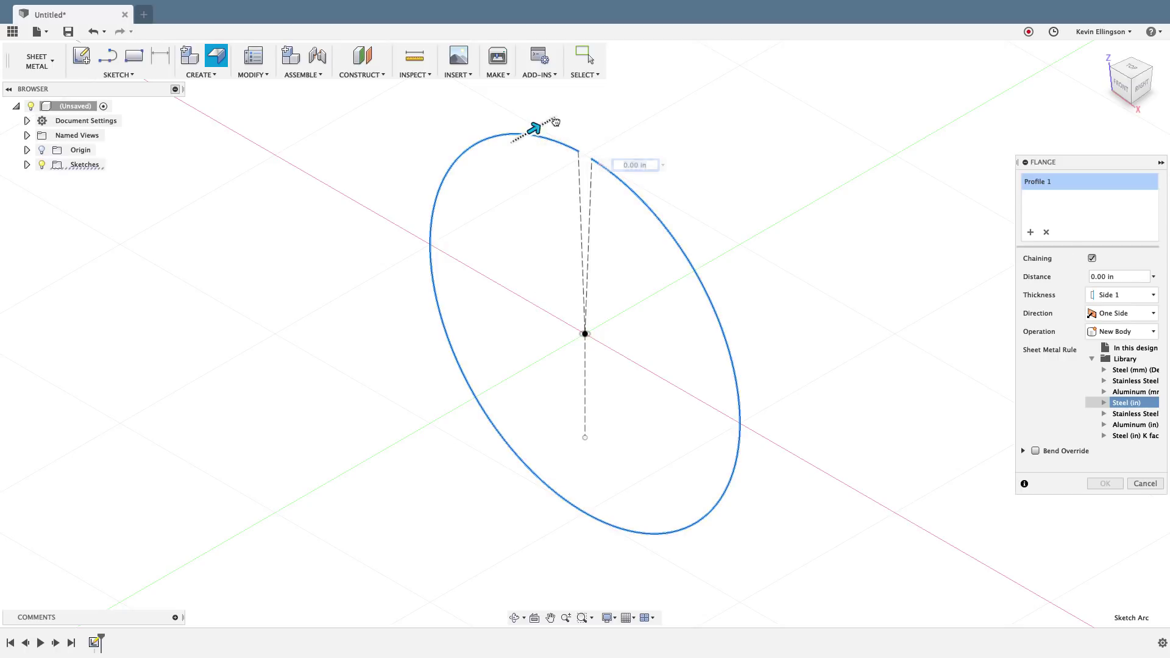
text(1.80)
middle_drag(549, 275, 492, 350)
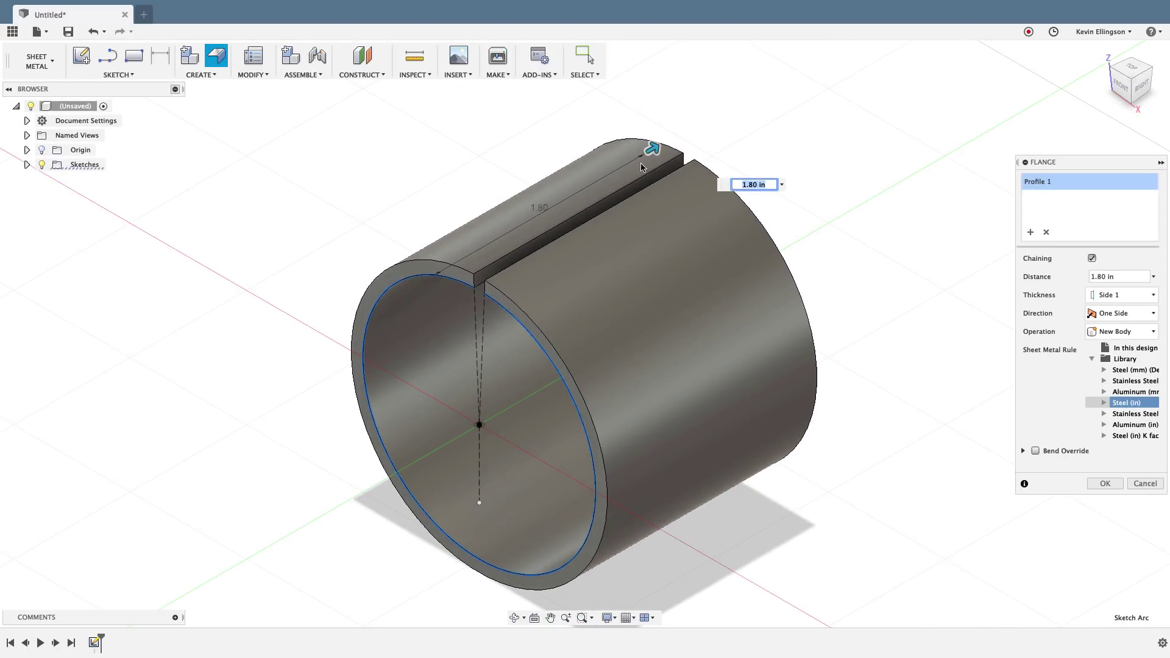
drag(674, 144, 855, 293)
click(1136, 277)
text(5)
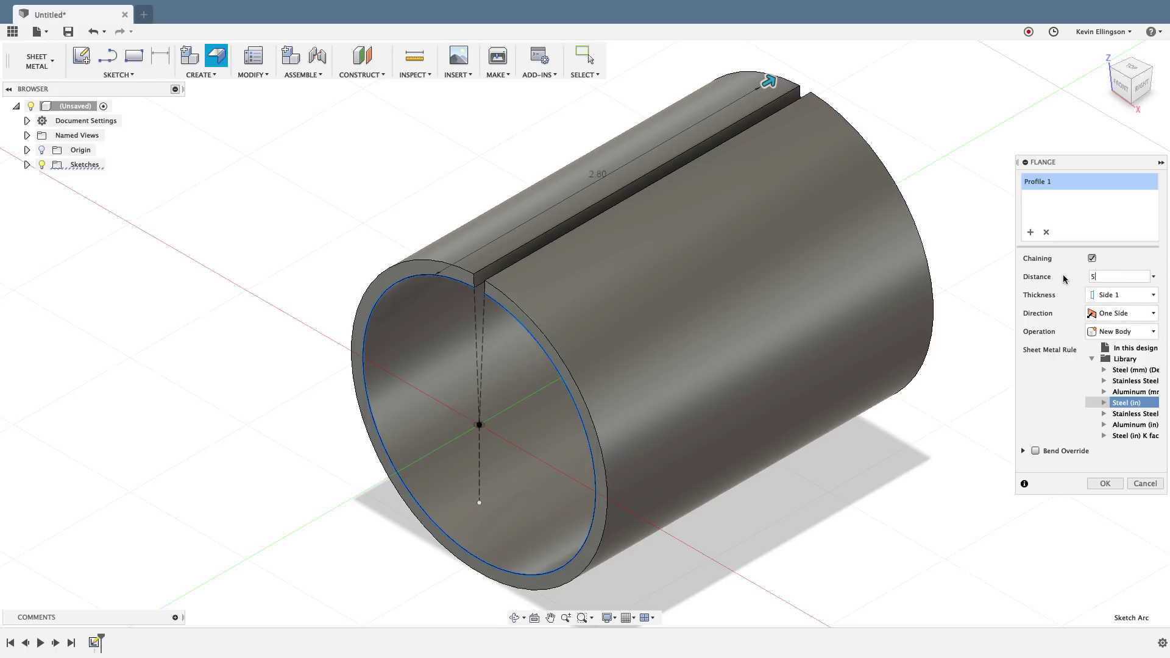
Step: Set the flange thickness to Side 2 so the material lies inside the arc, and create the flange
click(1123, 88)
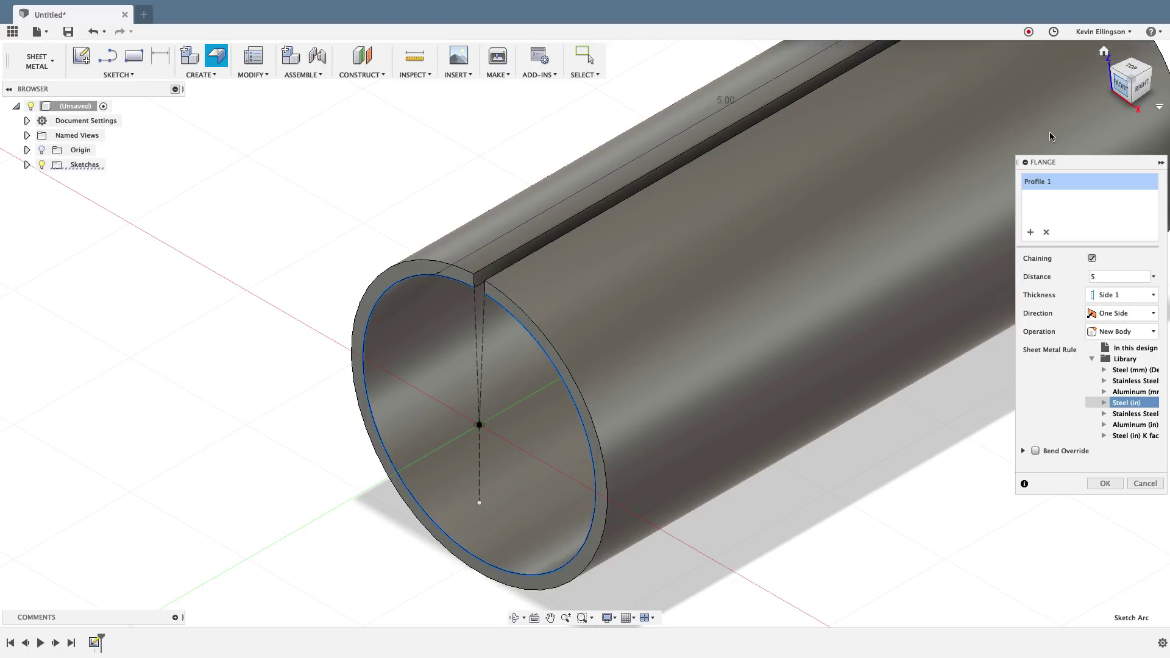
scroll(552, 243, up, 2)
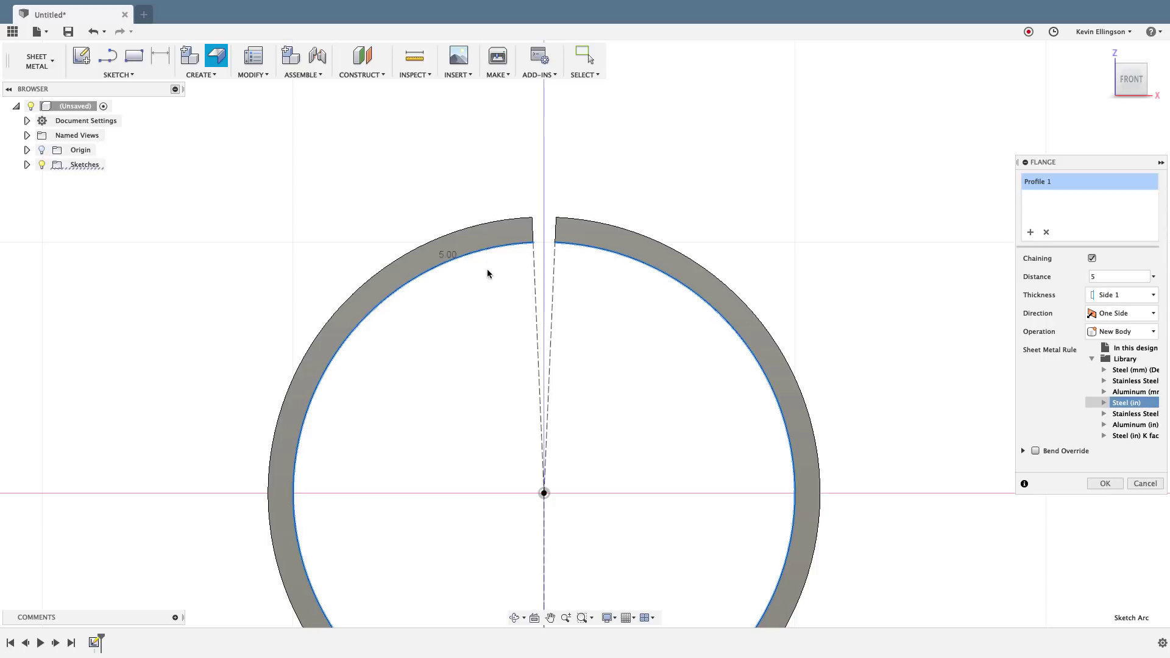
scroll(466, 264, down, 2)
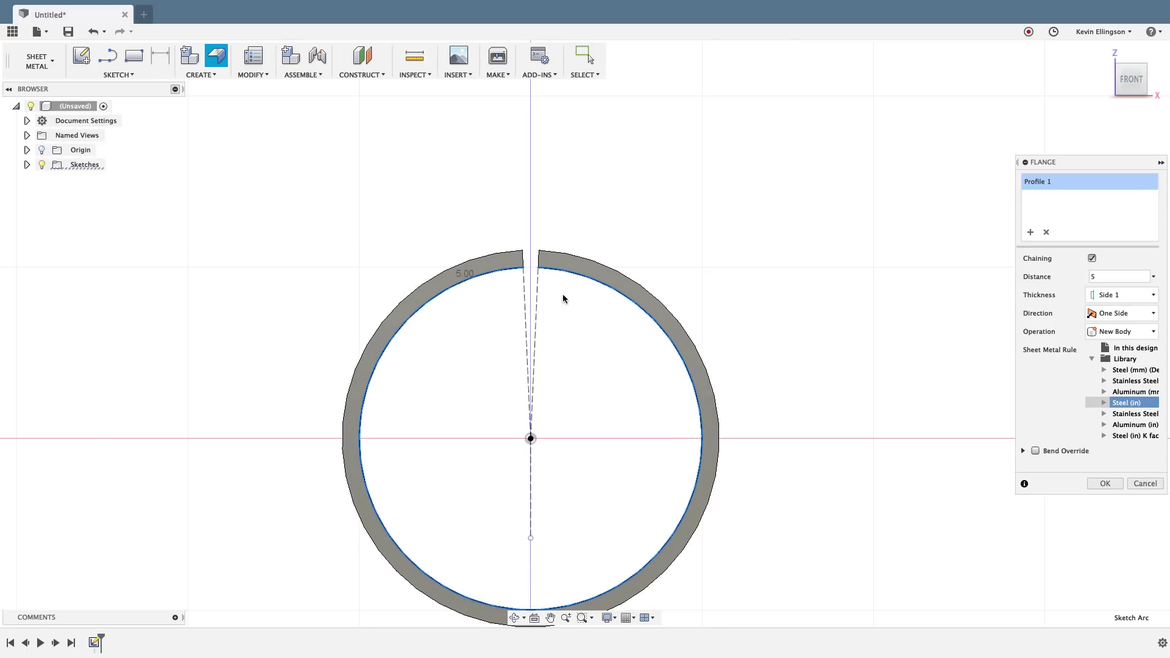
click(1123, 295)
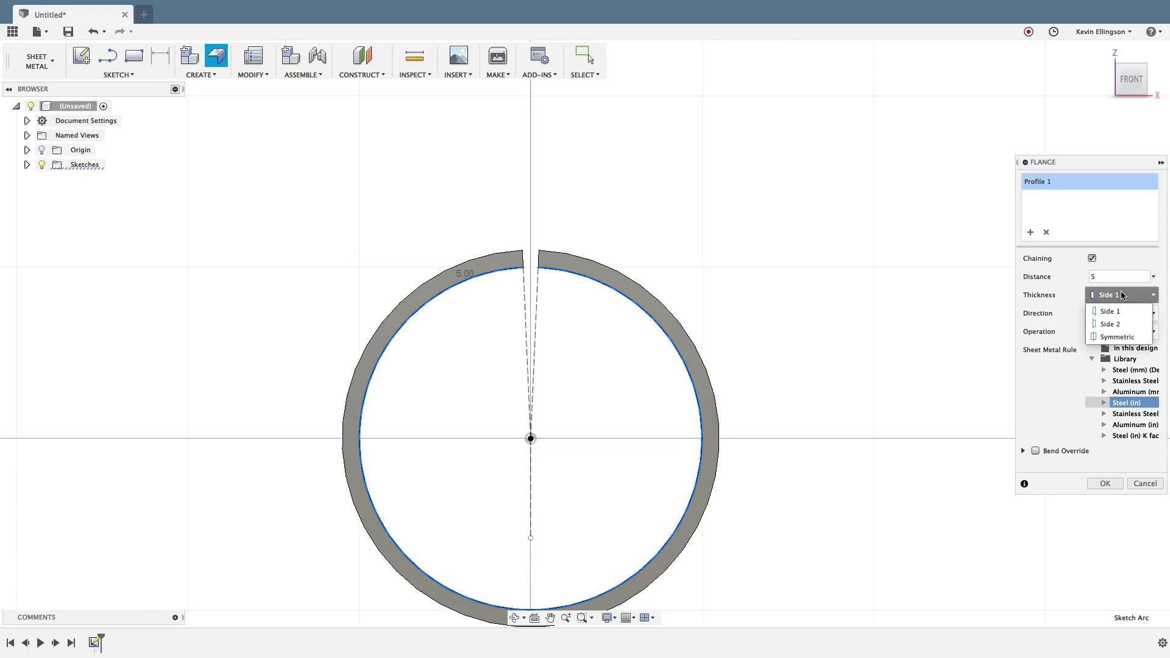
click(1115, 323)
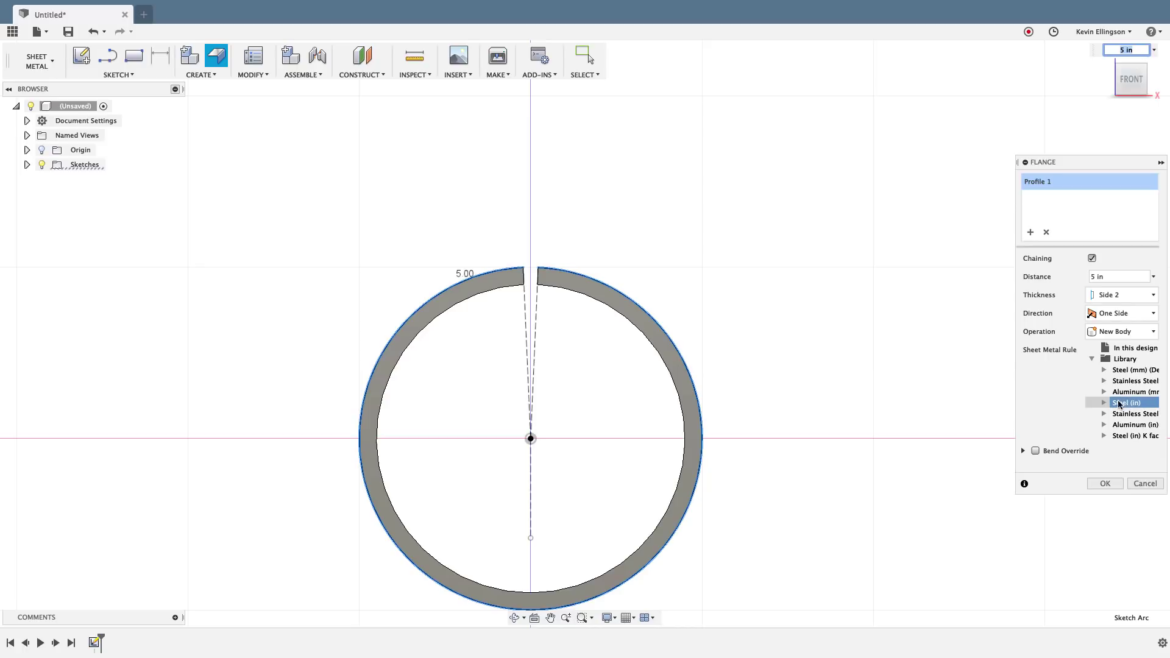
click(1107, 483)
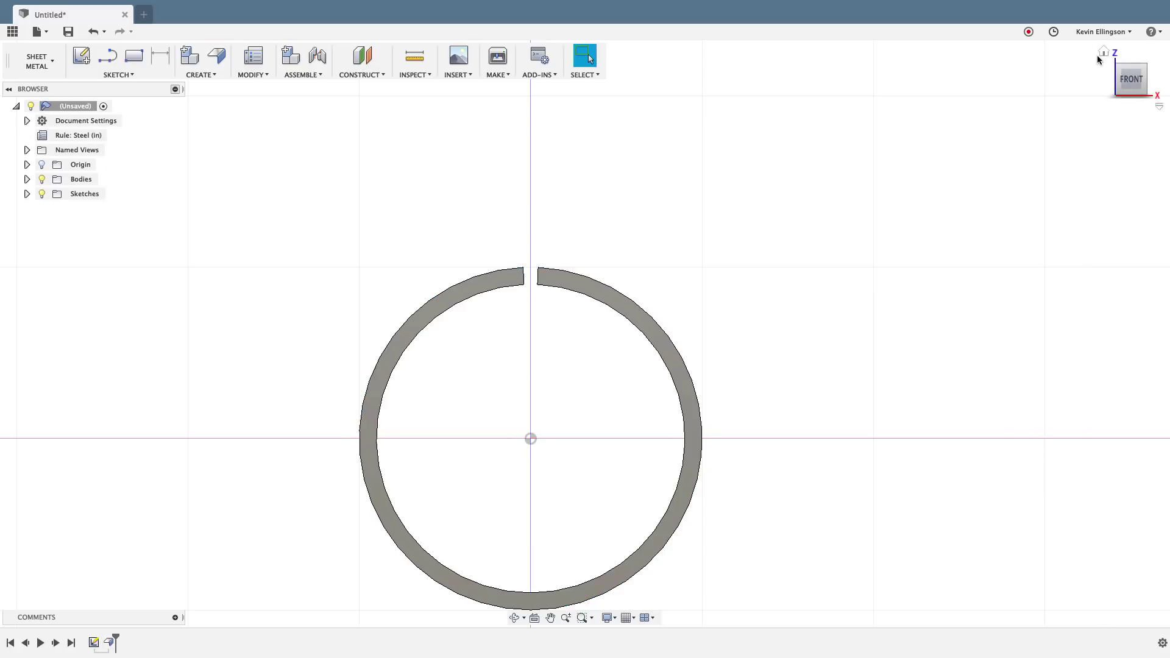
Step: Create a construction plane at an angle of -20 deg about the X axis at the tube's front end
click(1102, 53)
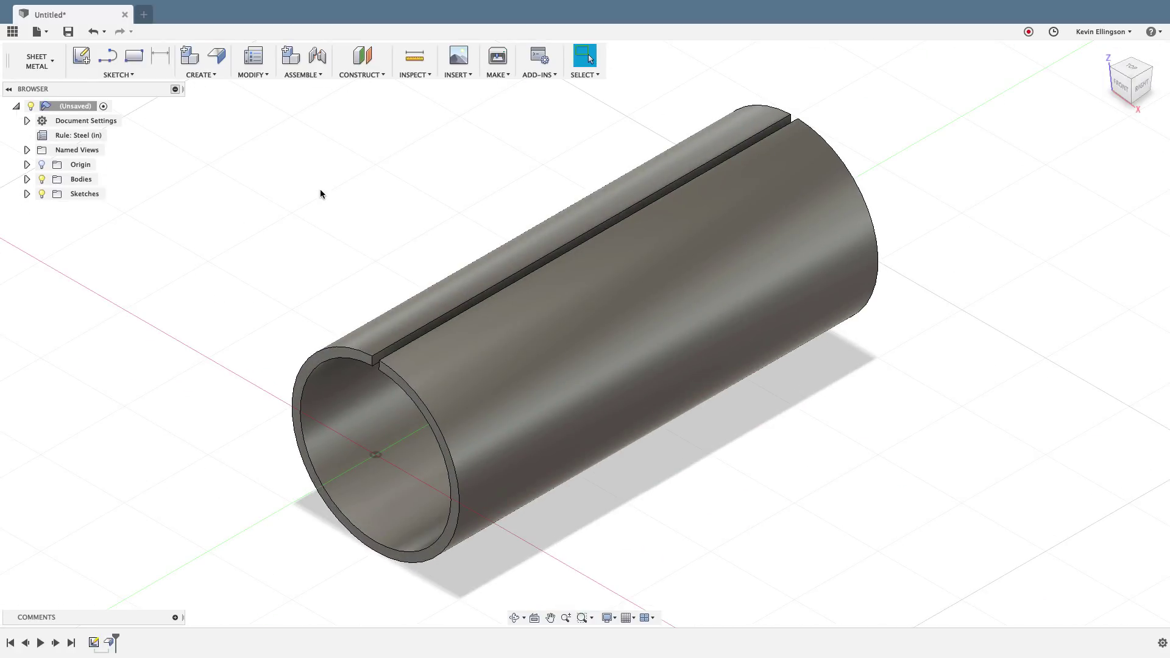
click(354, 74)
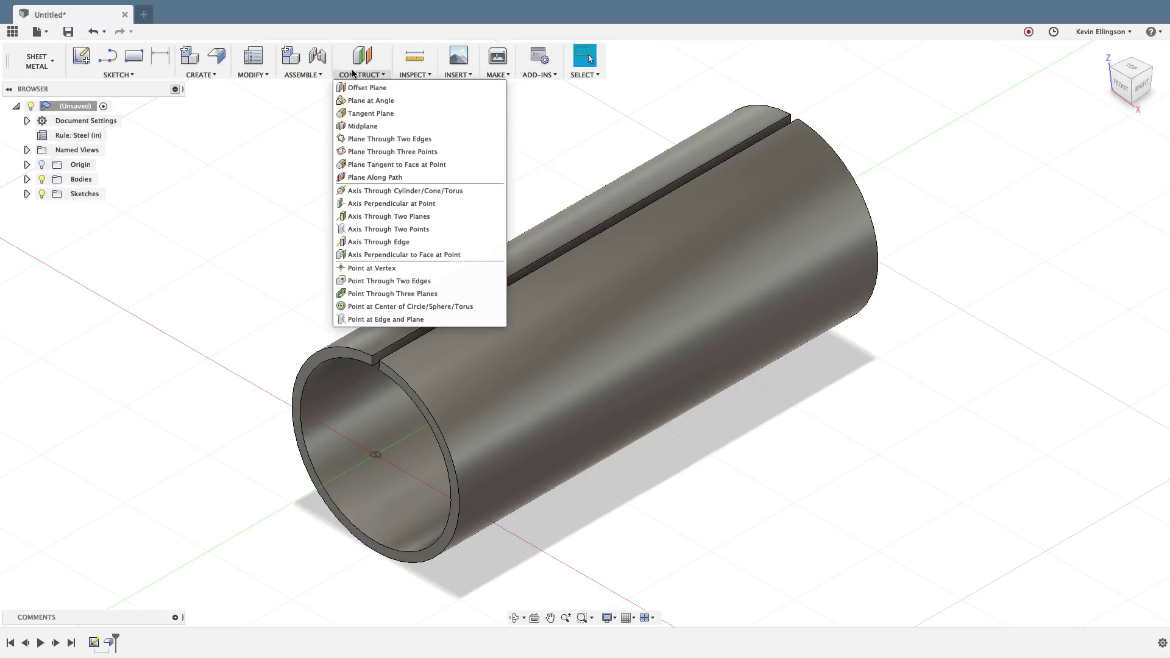
click(359, 100)
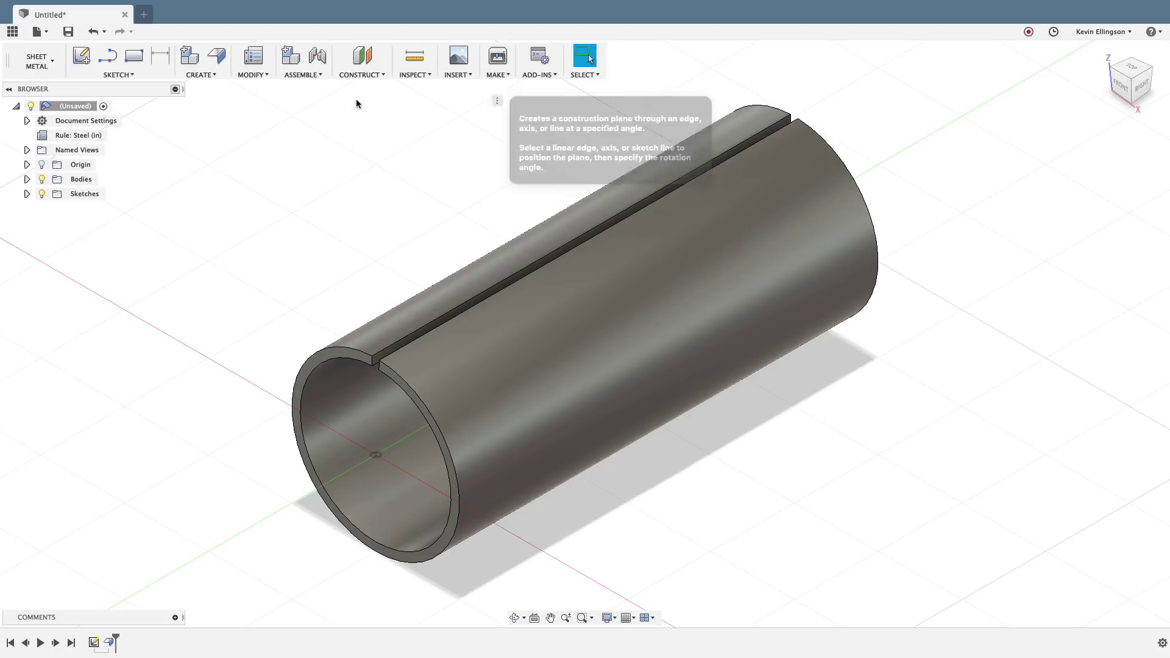
click(397, 470)
drag(414, 424, 432, 421)
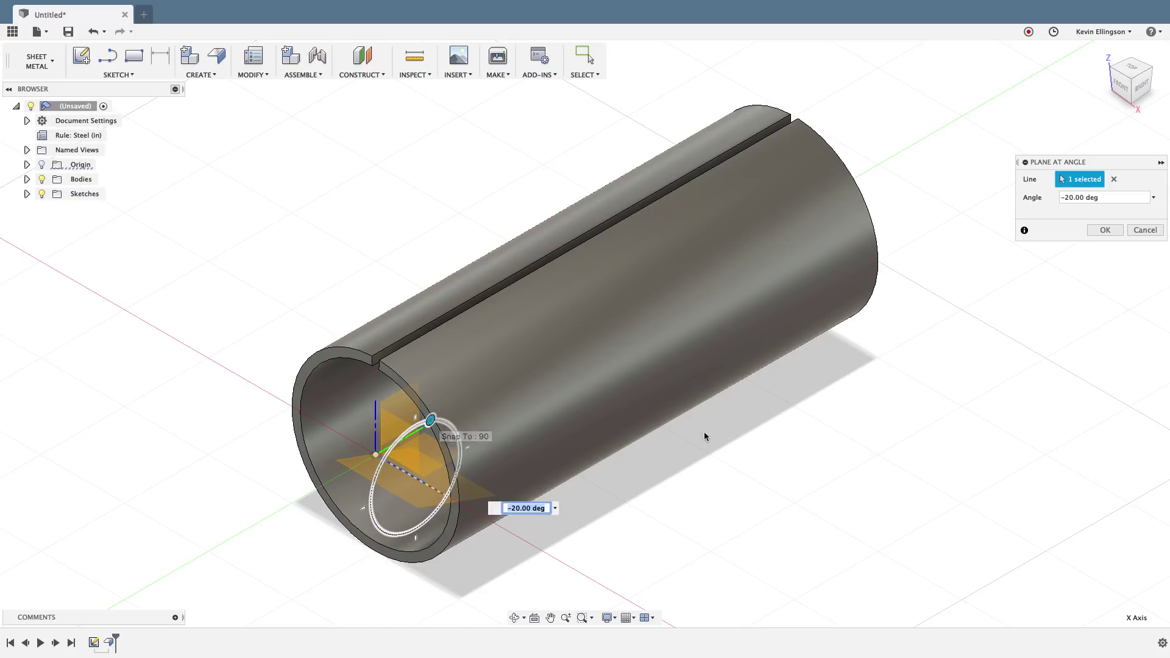
click(1106, 232)
Step: Start a new sketch on the angled construction plane
shift+middle_drag(748, 390, 738, 300)
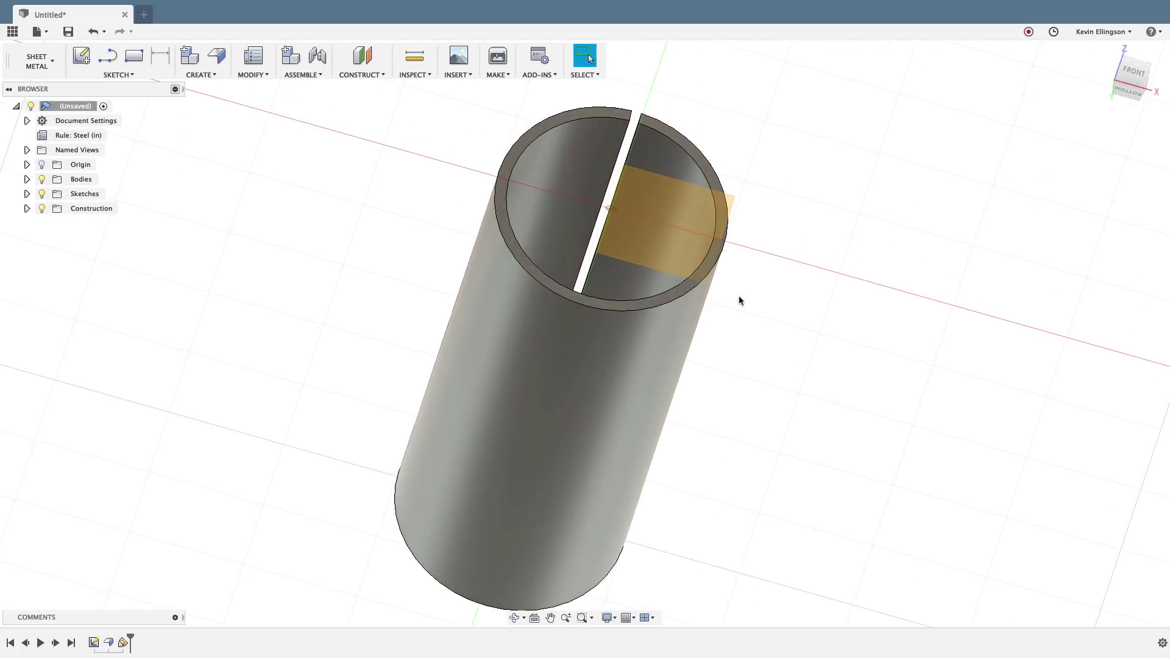
click(127, 75)
mouse_move(111, 128)
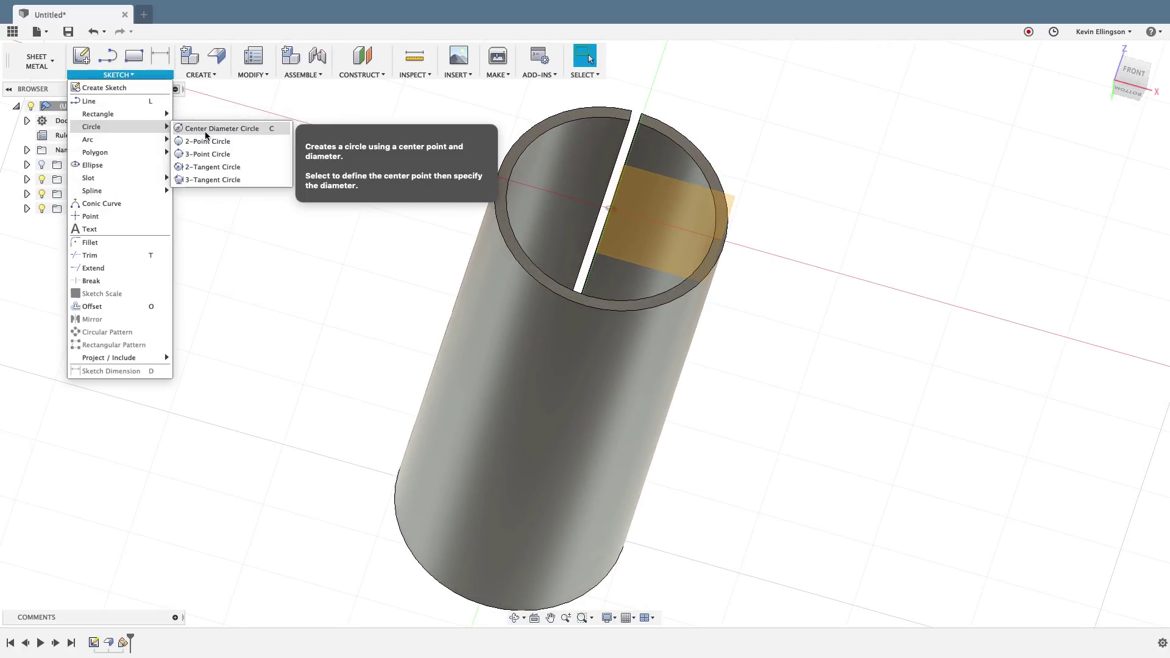
click(221, 128)
click(673, 217)
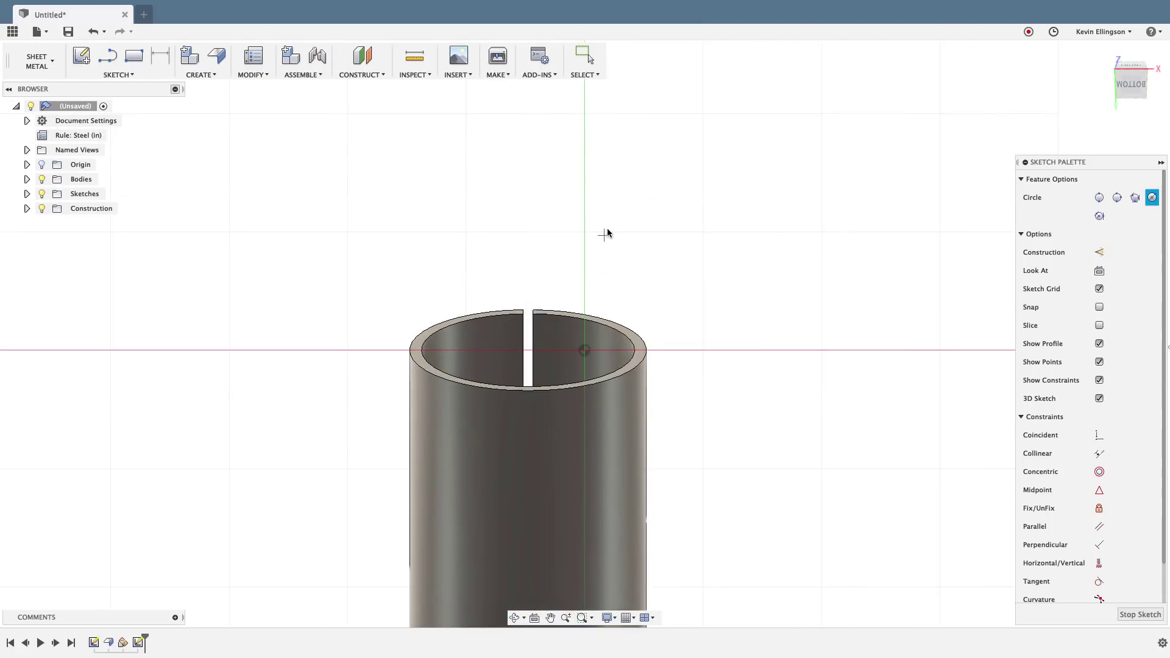
scroll(582, 285, up, 3)
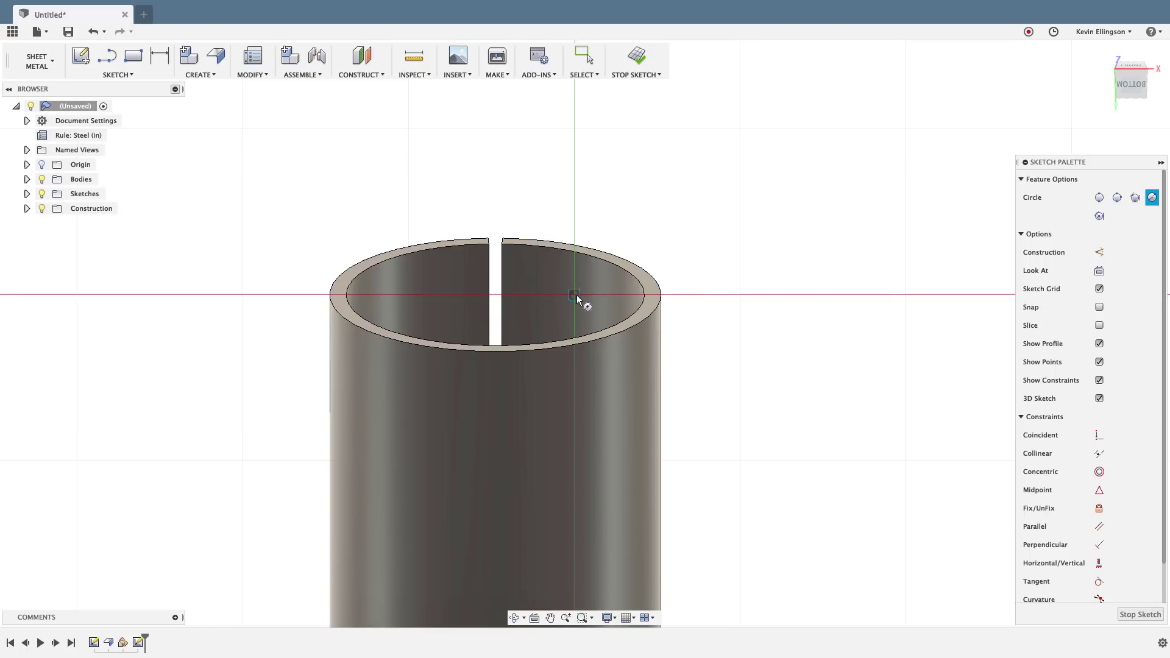
scroll(576, 295, down, 2)
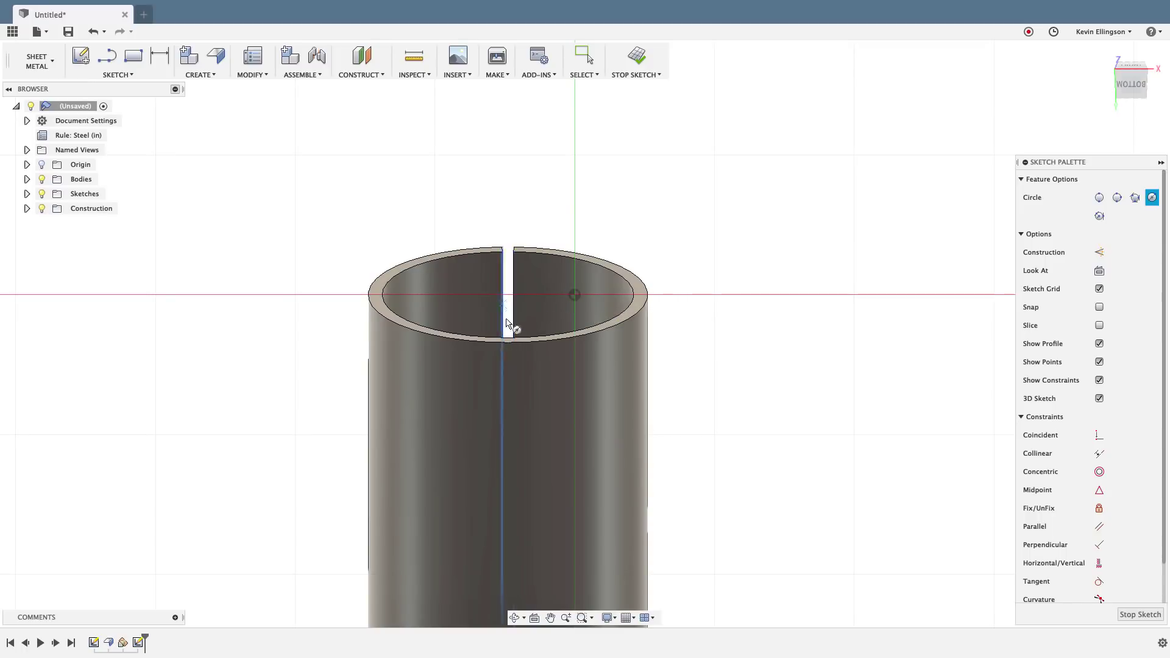
middle_drag(470, 235, 539, 219)
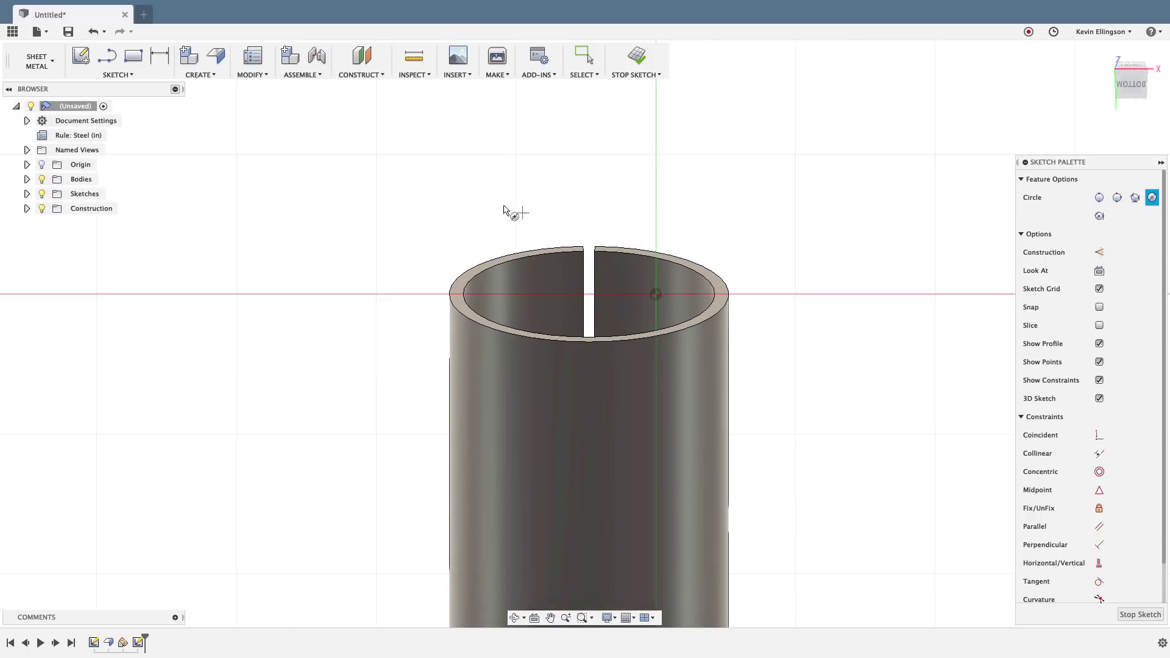
key(Escape)
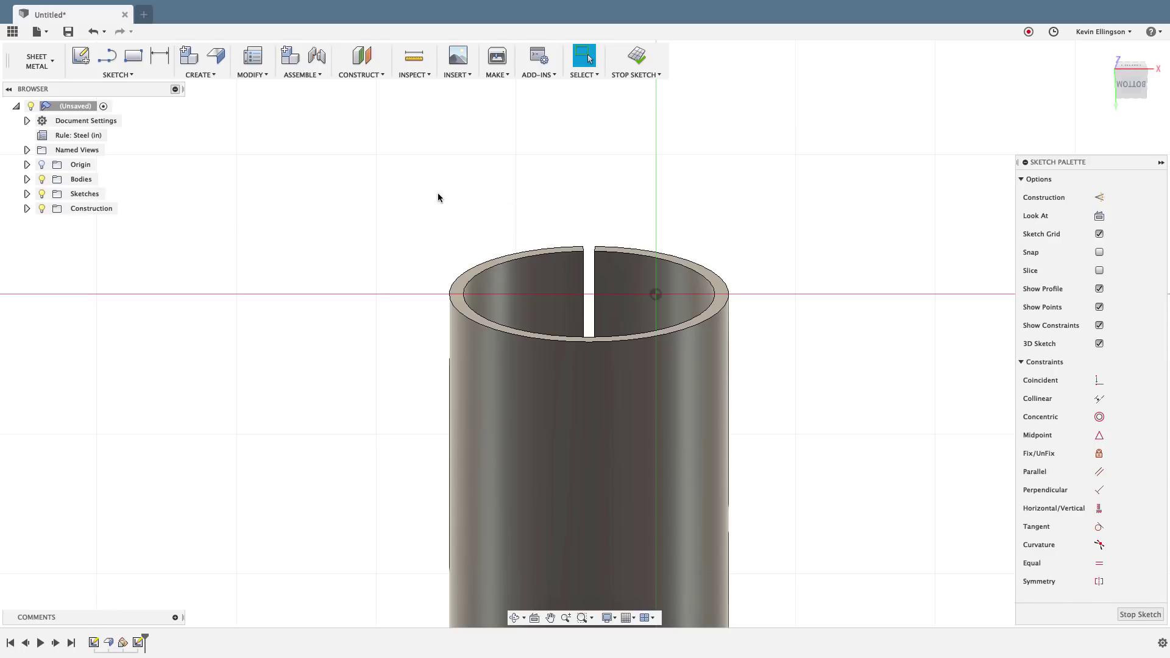
Step: Project the origin point into the sketch on the angled plane
key(p)
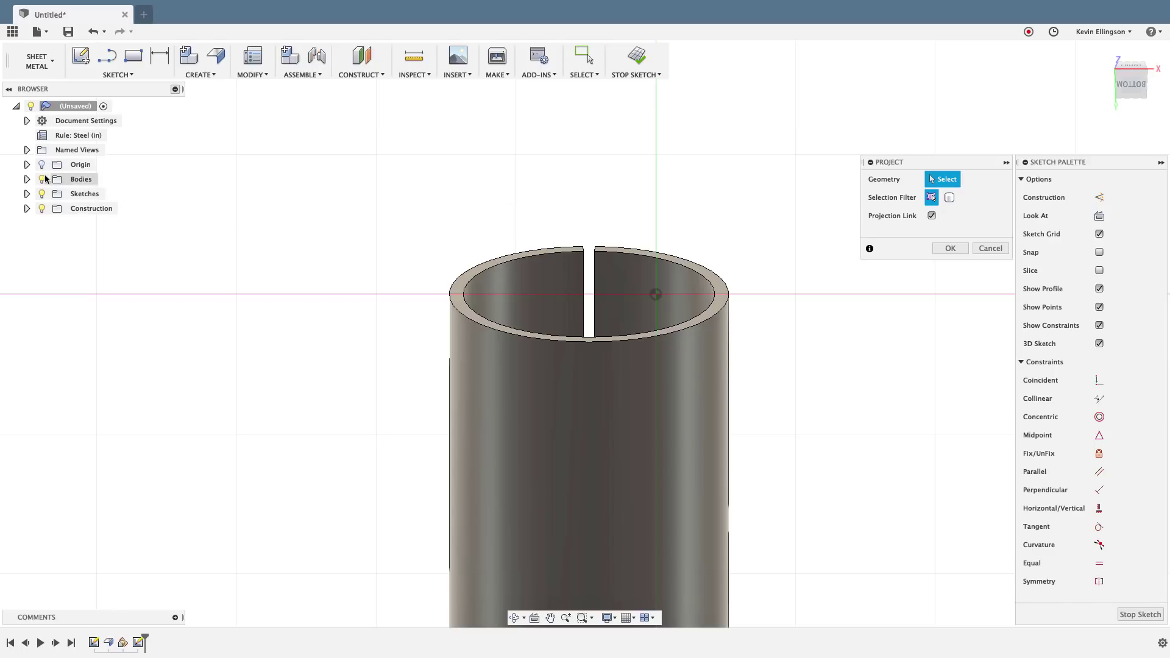
click(26, 165)
click(84, 180)
click(950, 249)
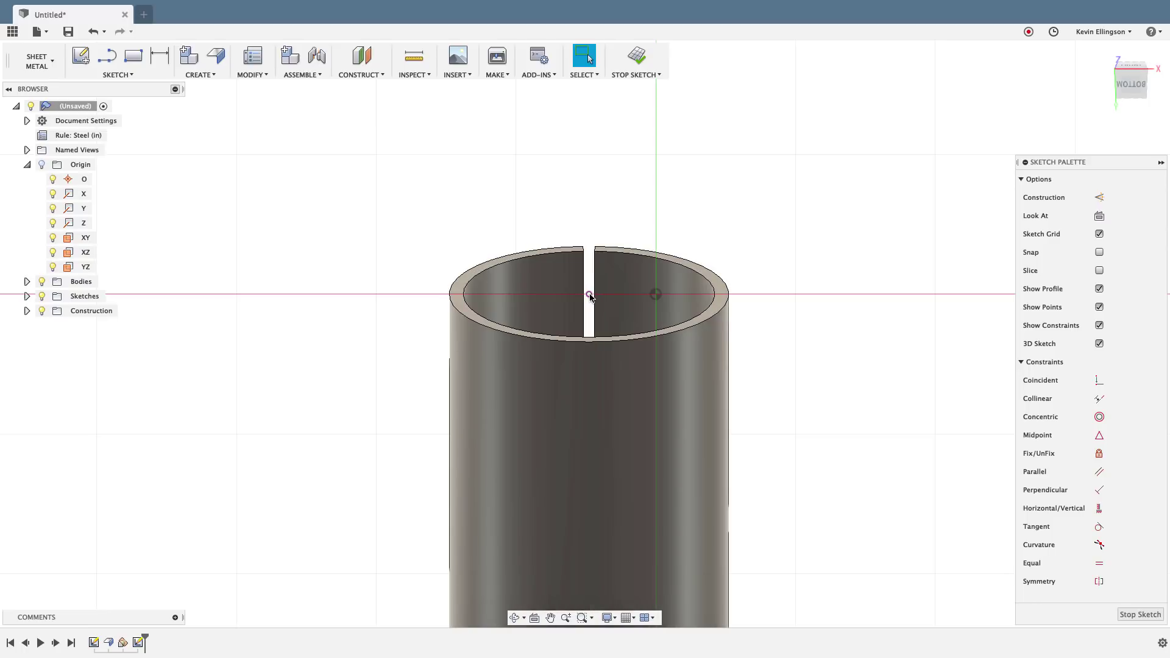
Step: Draw a 2 in diameter circle centered on the projected origin point and finish the sketch
click(139, 71)
mouse_move(131, 126)
click(186, 130)
click(589, 294)
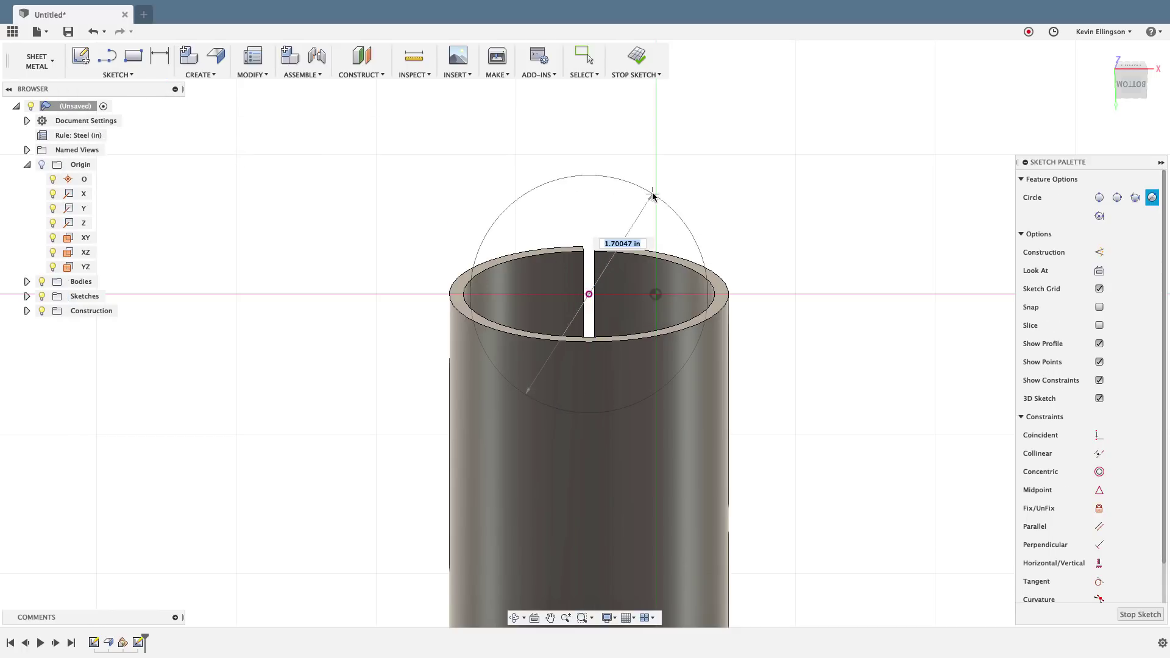
text(2)
key(Return)
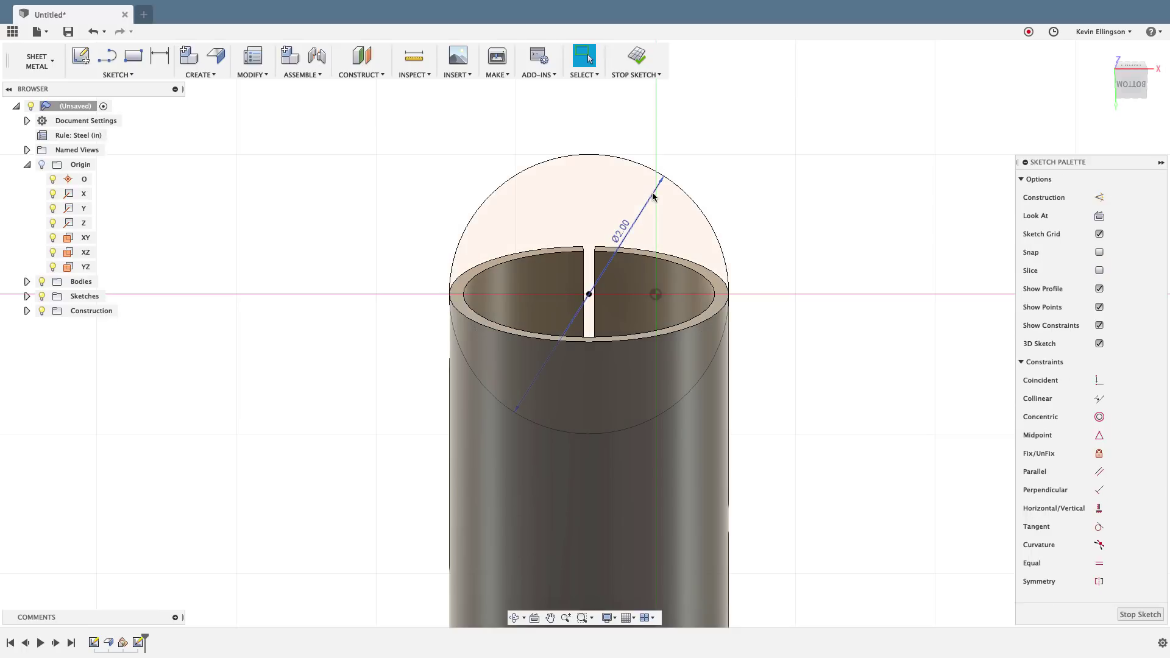
click(1142, 617)
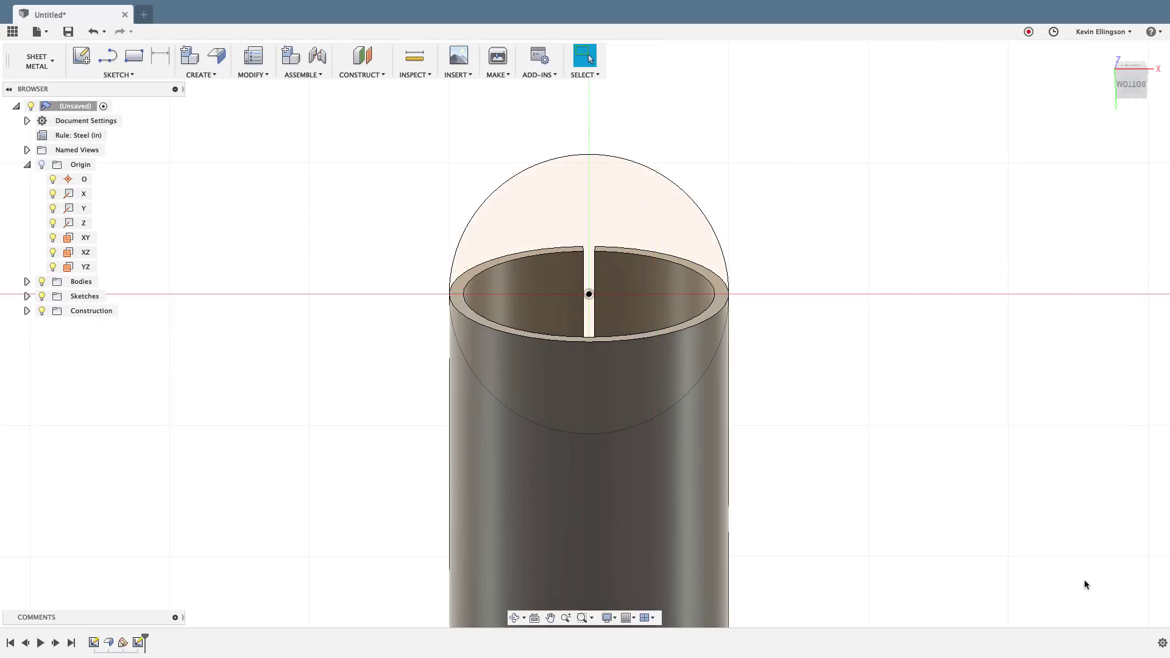
Step: In the Patch workspace, extrude the circle symmetrically by about 2.6 in as a new surface body crossing the tube's end
click(1104, 52)
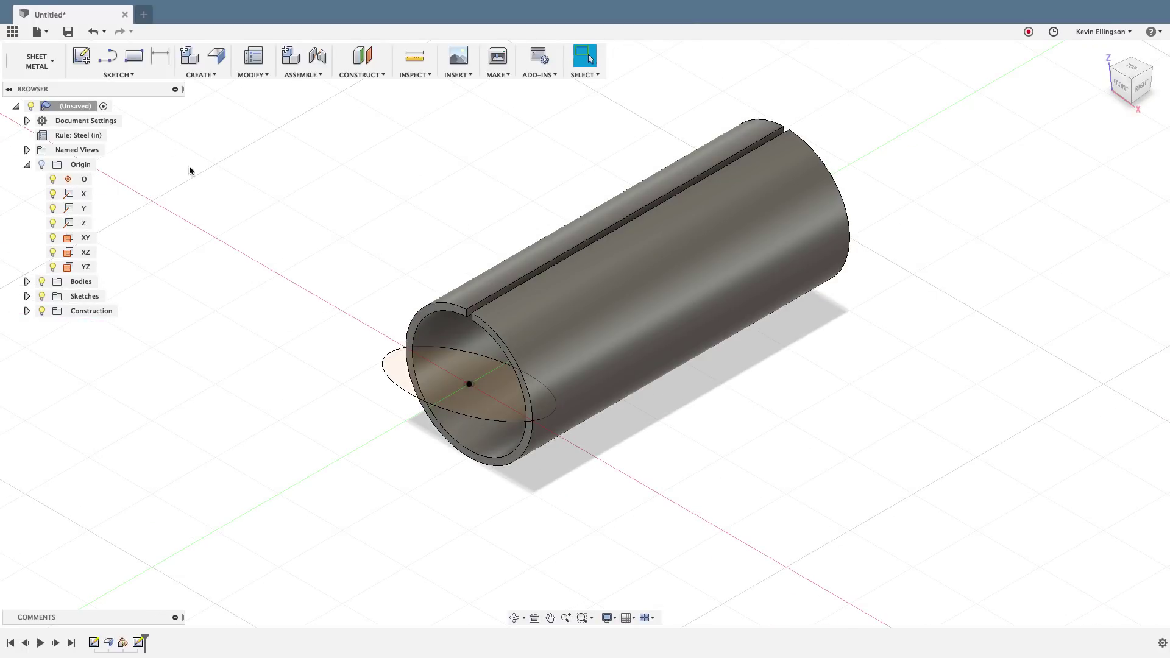
click(36, 61)
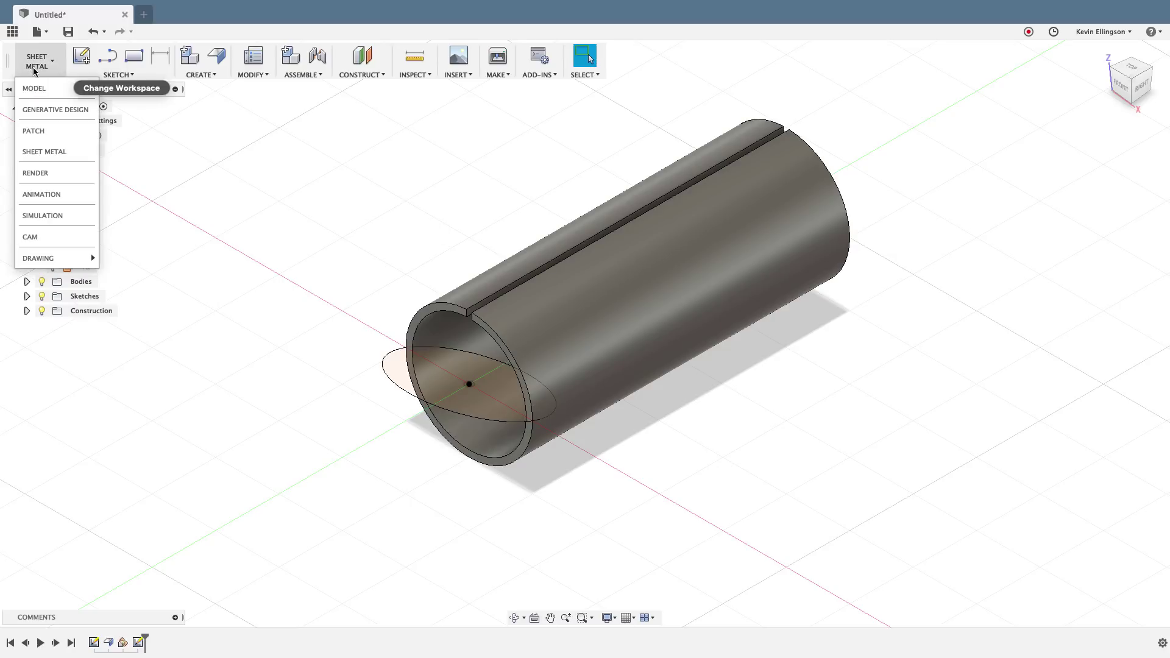
click(37, 135)
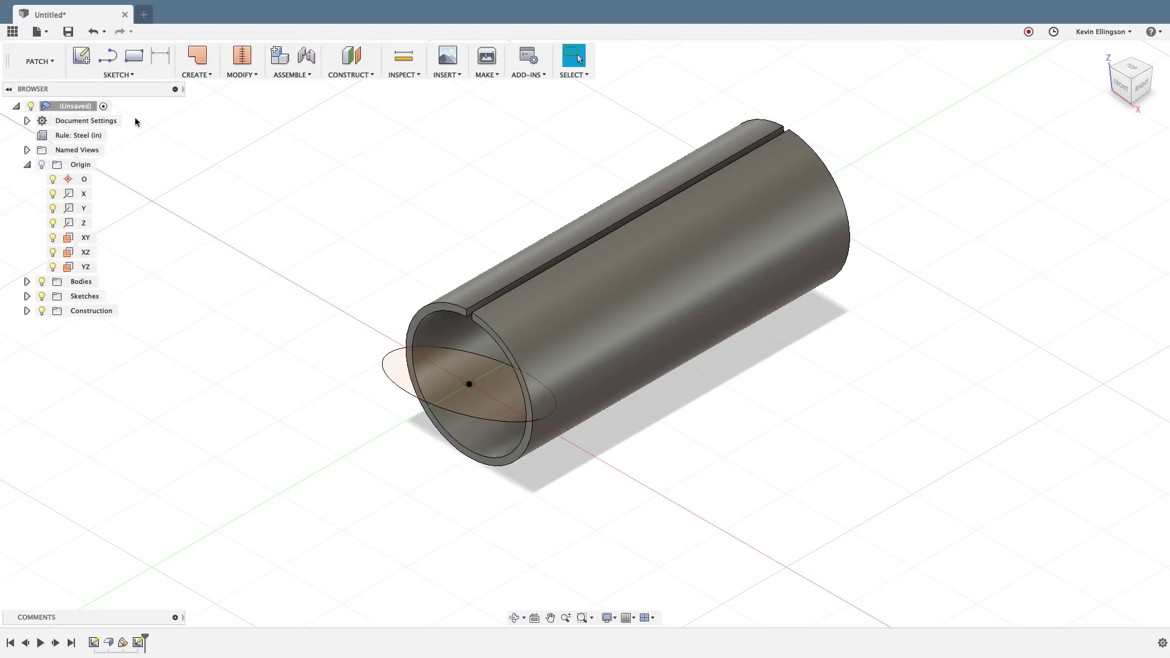
click(195, 75)
click(194, 107)
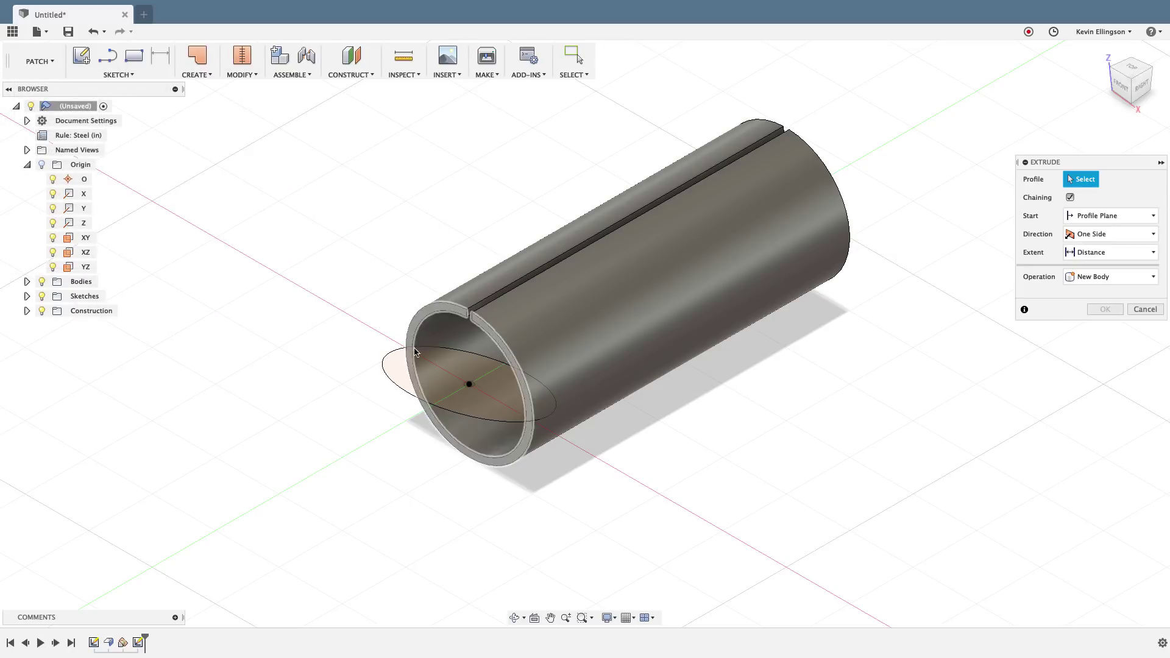
click(418, 380)
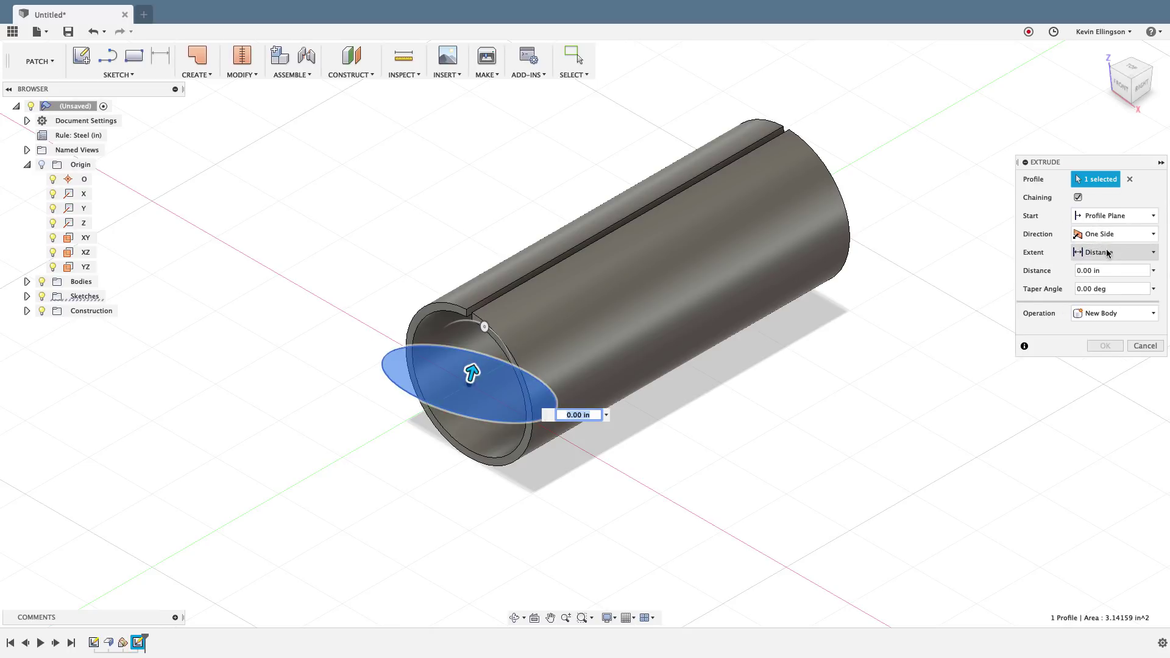
click(1103, 234)
click(1104, 278)
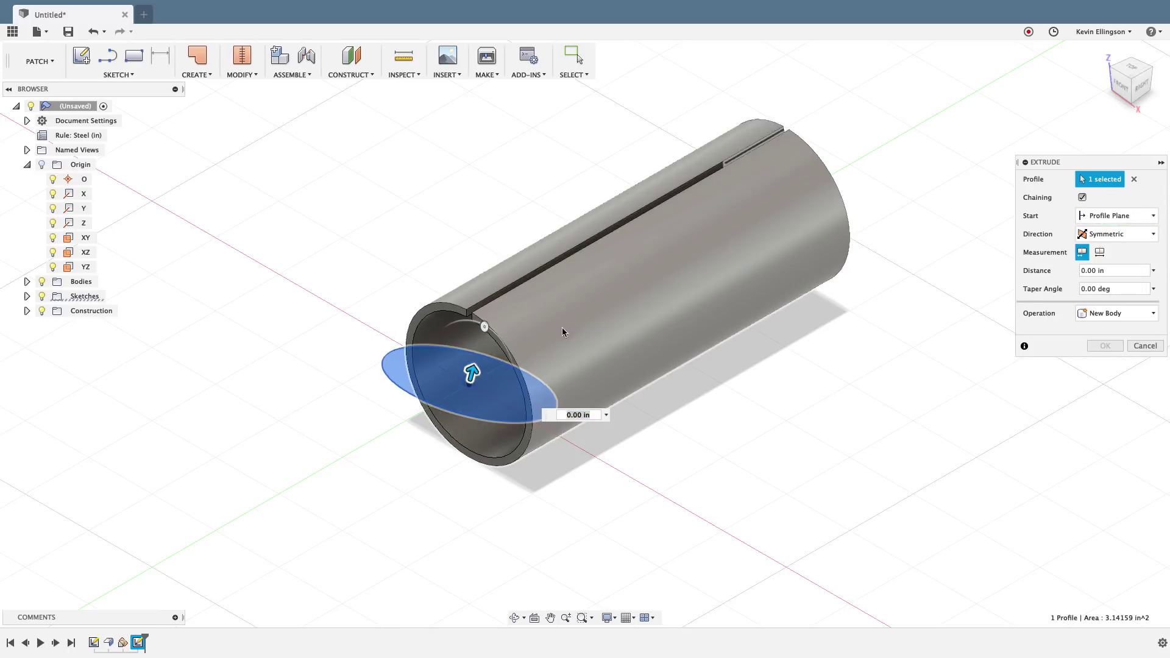
drag(472, 373, 504, 137)
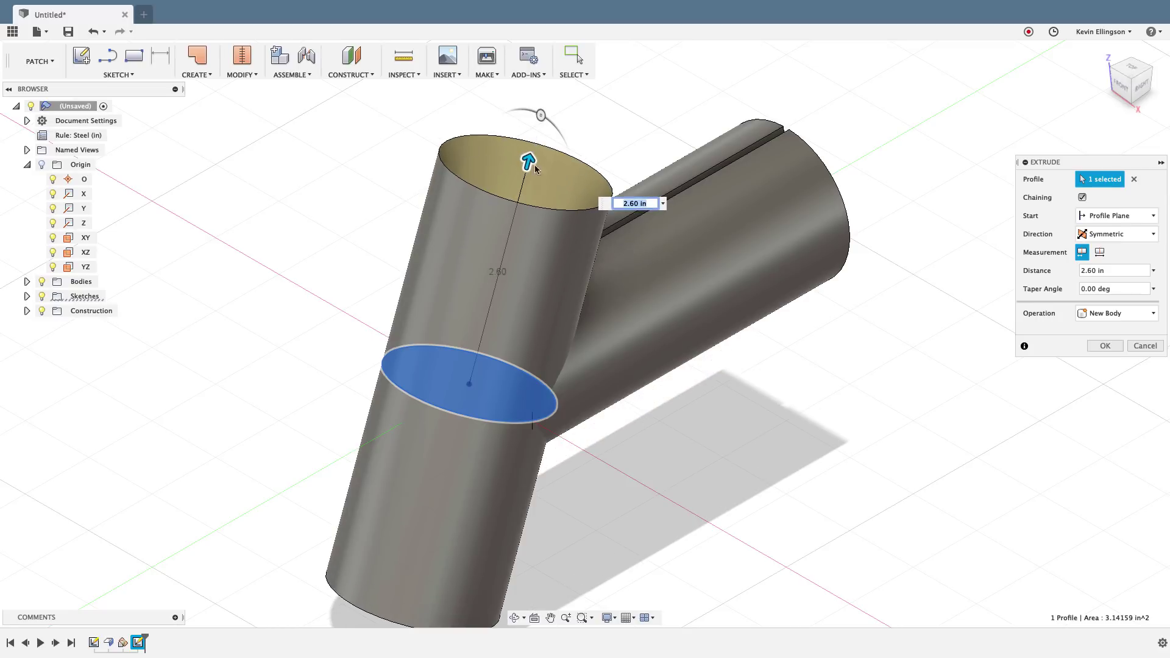
click(1102, 345)
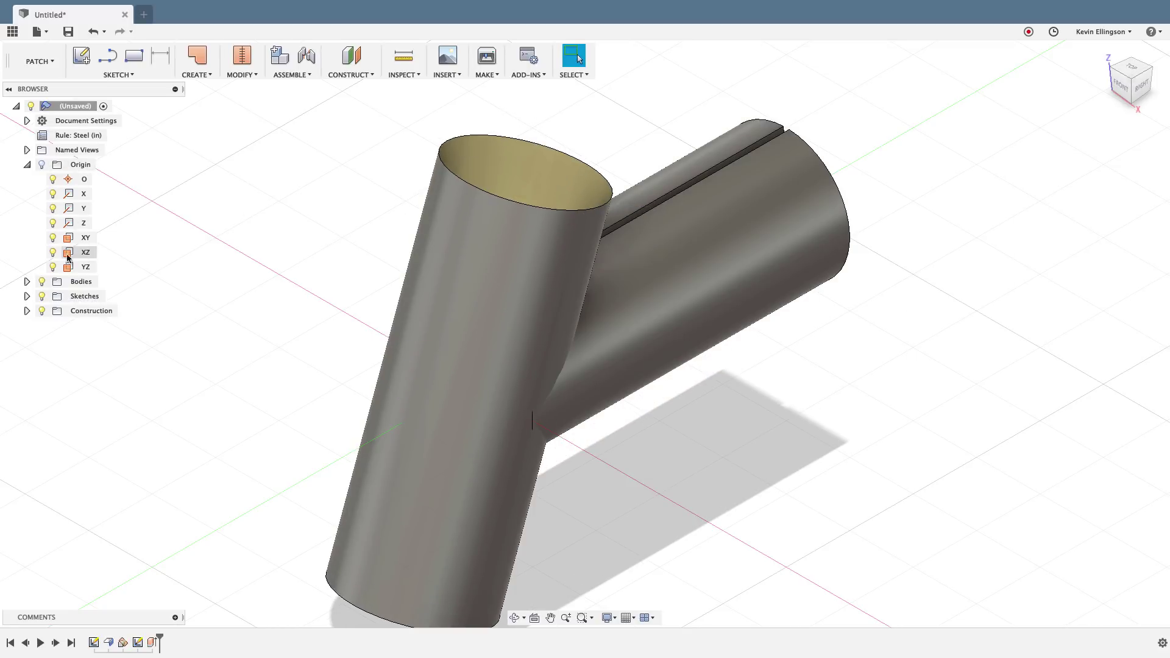
Step: Hide the angled cylindrical surface body Body2 so that only the sheet metal tube is displayed
click(27, 164)
click(26, 193)
click(27, 194)
click(27, 209)
click(27, 208)
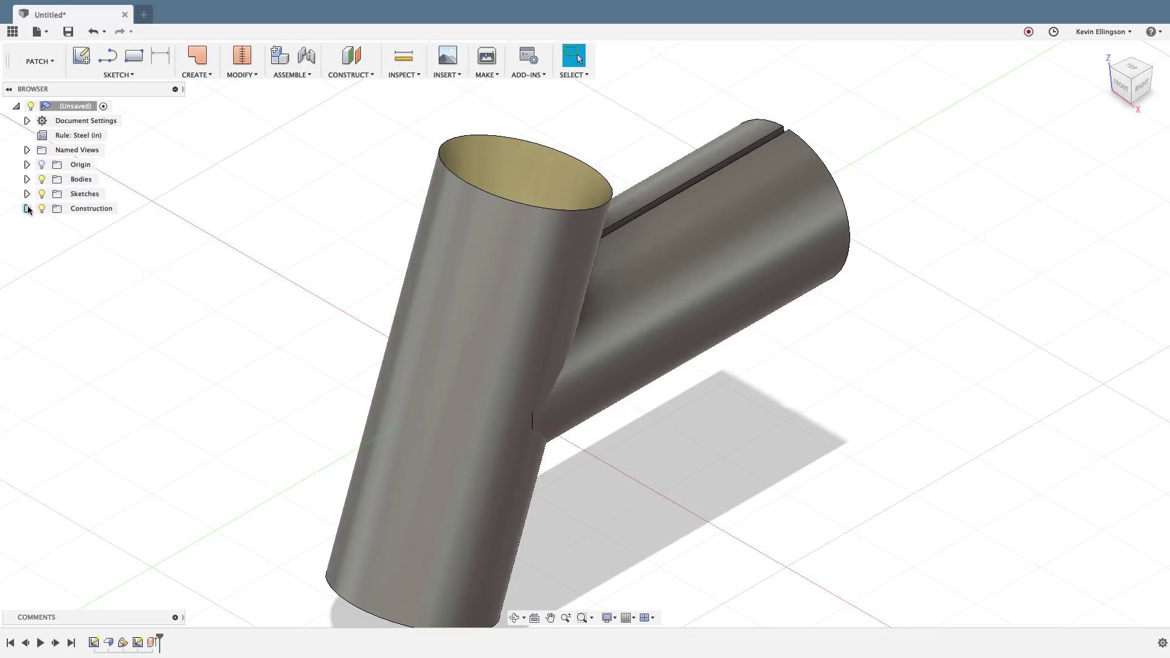
click(26, 179)
click(53, 208)
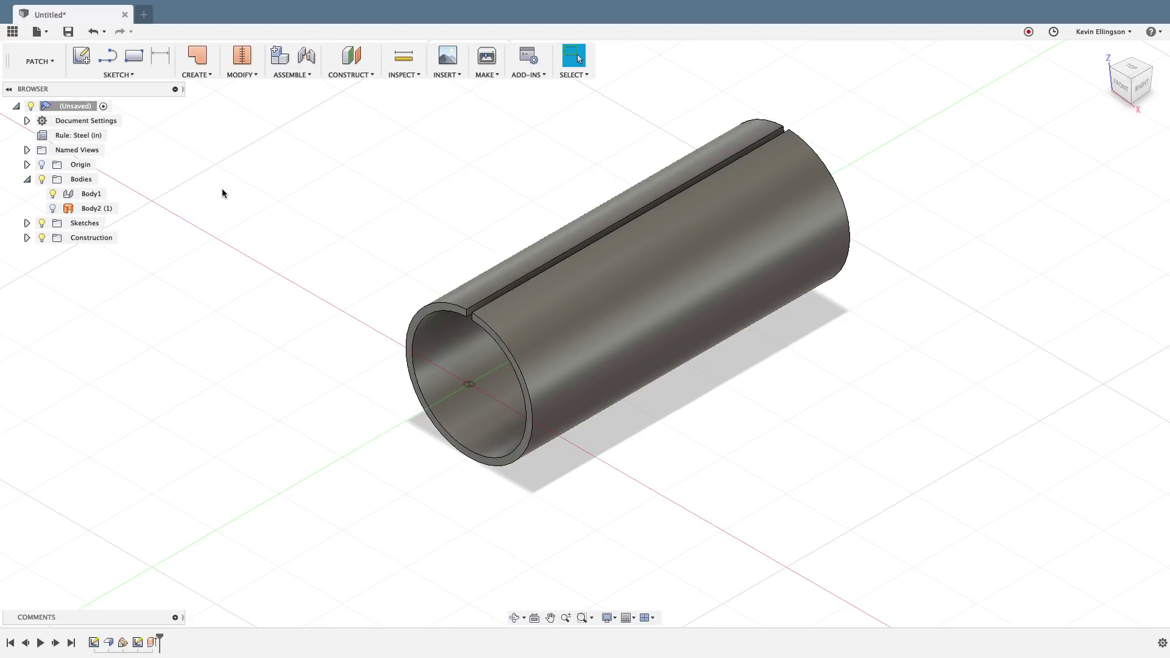
key(F6)
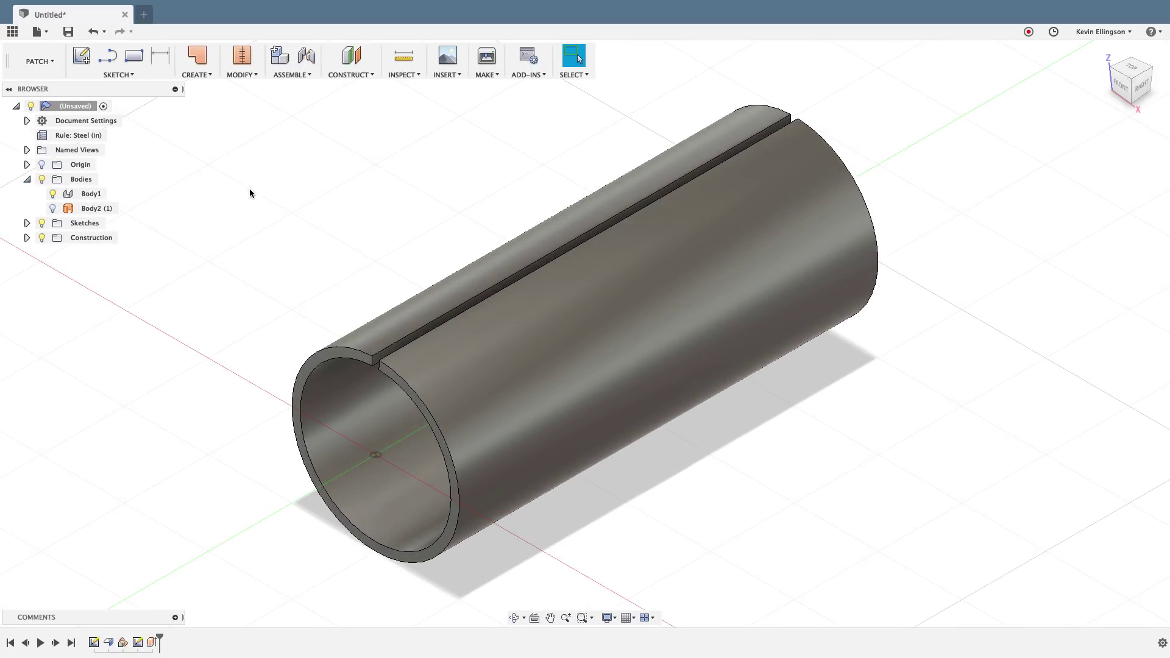
Step: Split the tube's inner cylindrical face using the hidden surface body Body2 as the splitting tool
click(50, 62)
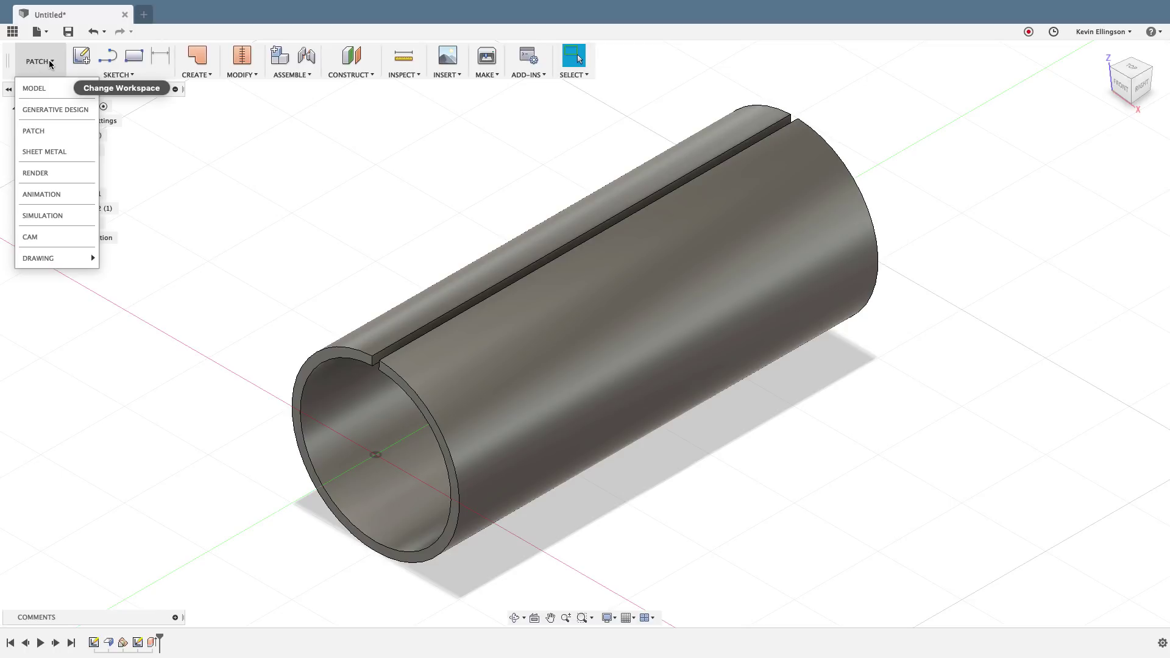
click(245, 94)
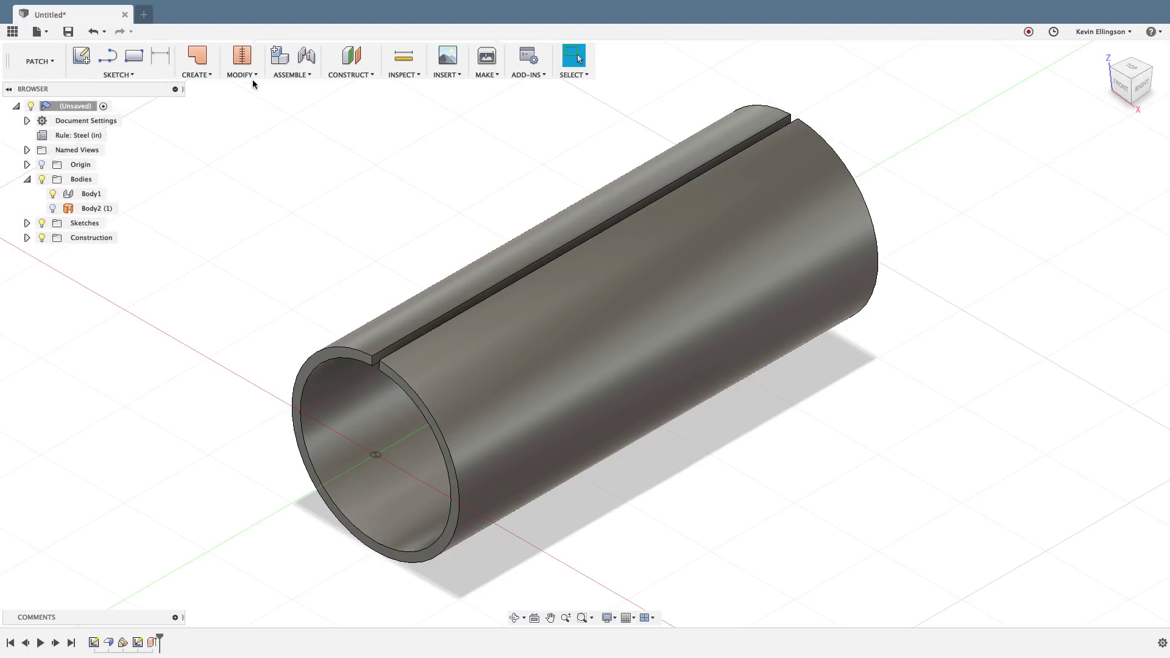
click(243, 75)
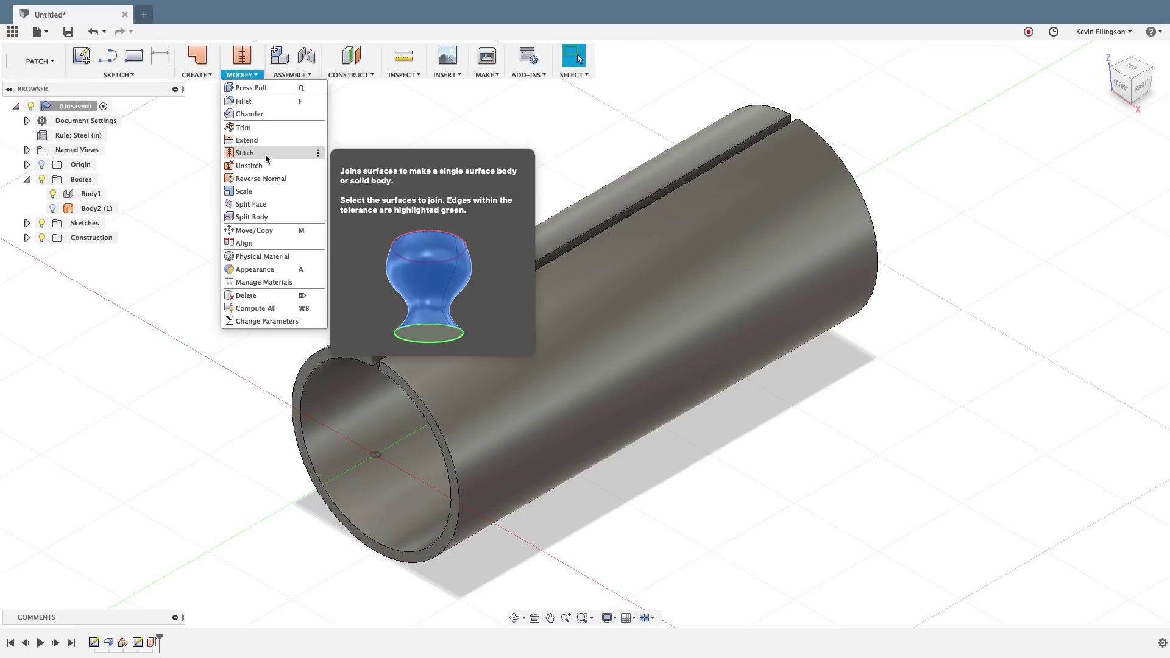
click(265, 203)
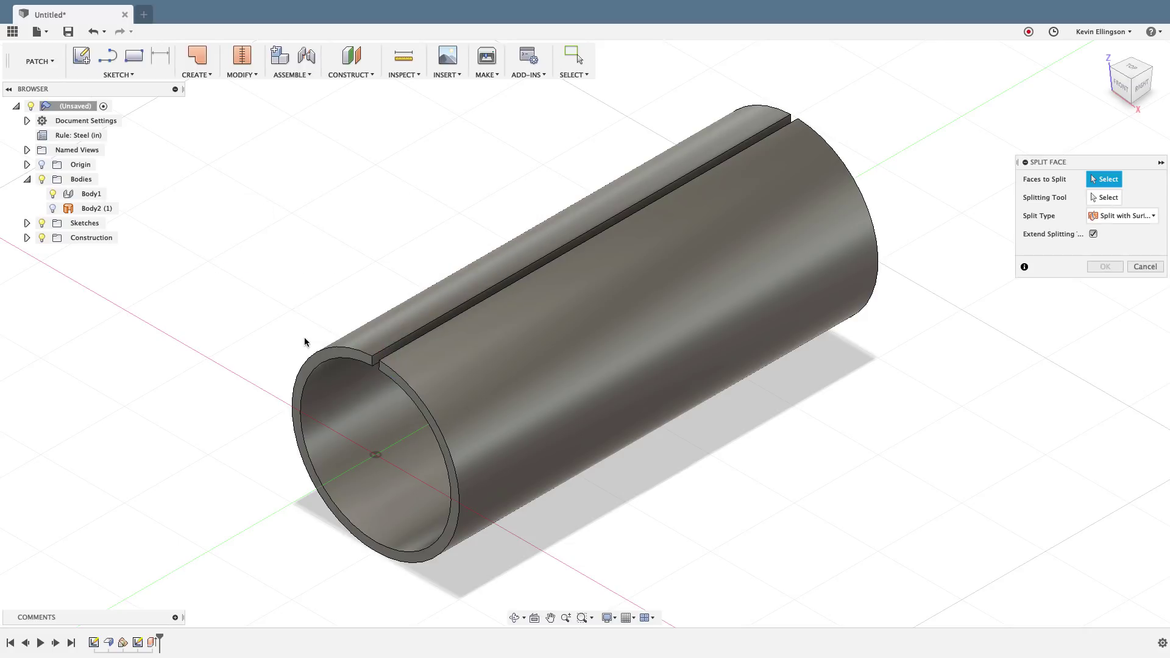
click(384, 476)
click(1104, 197)
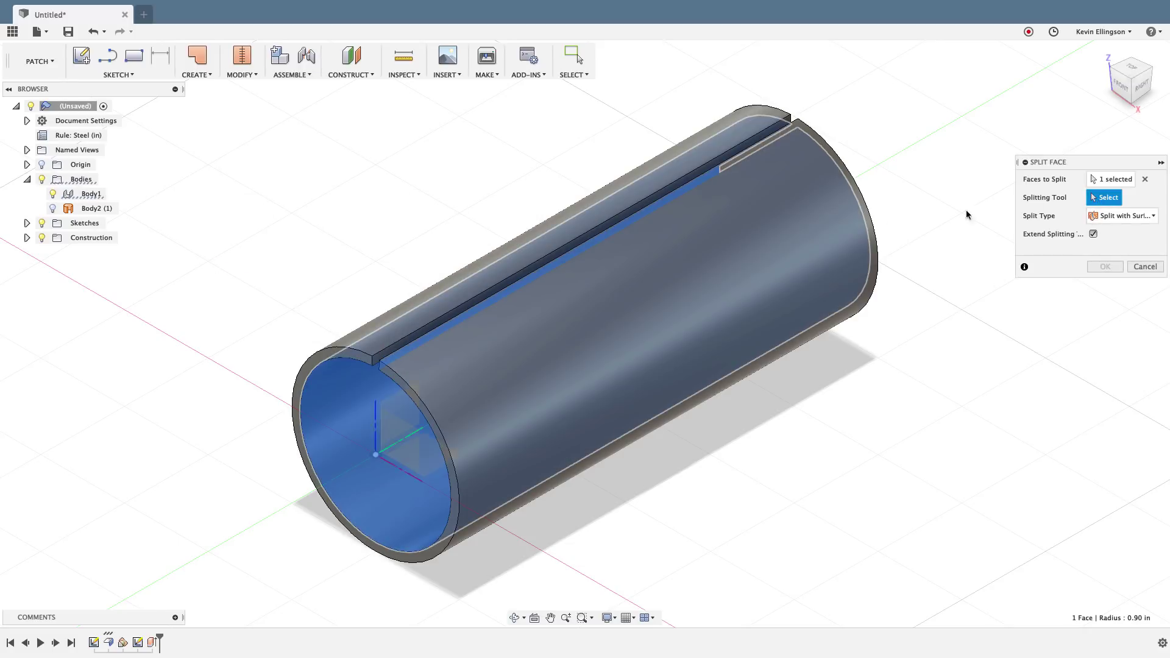
click(96, 209)
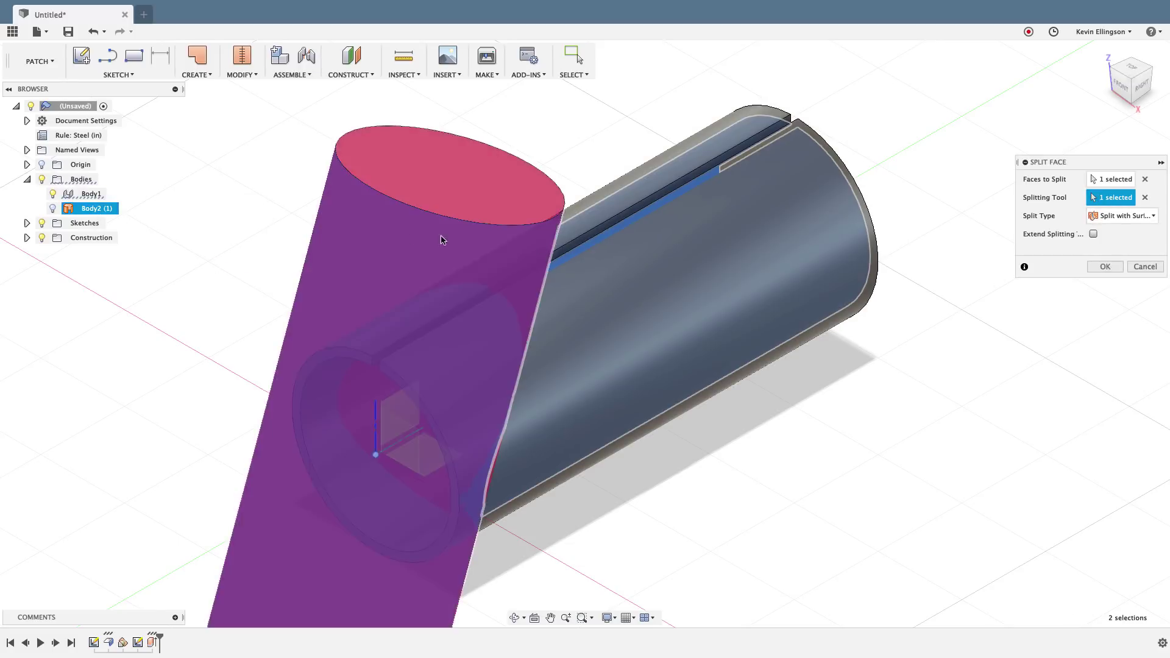
click(1108, 267)
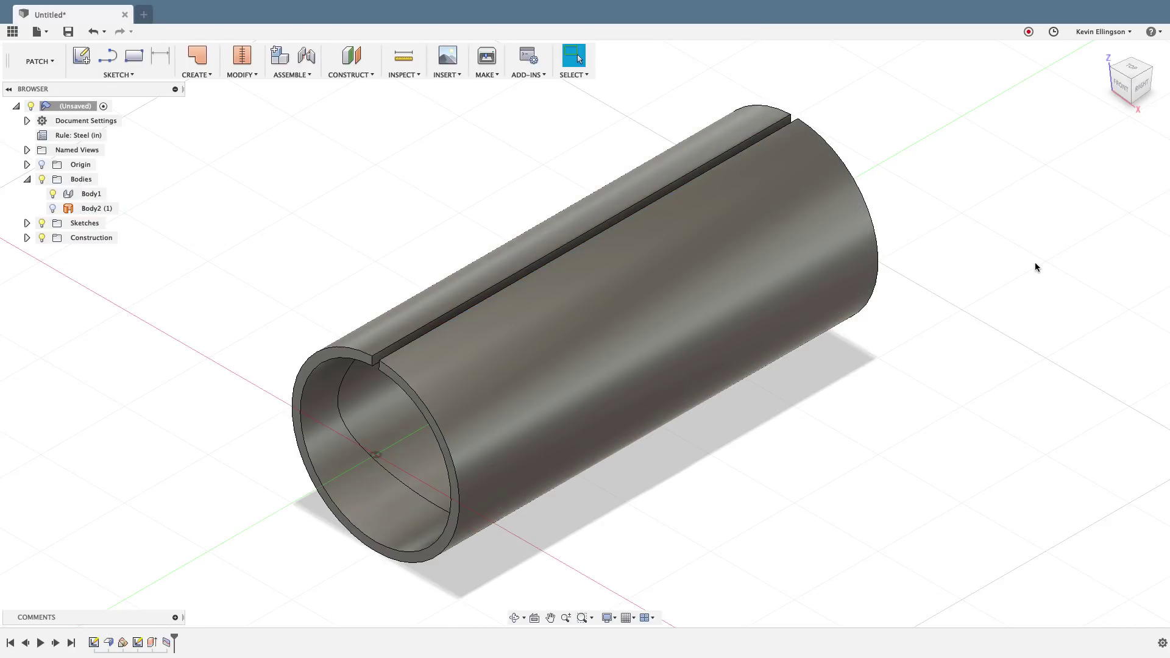
Step: Offset the split-off inner face at the tube's front end by -0.1 in to cut away the material there
right_click(338, 221)
click(385, 204)
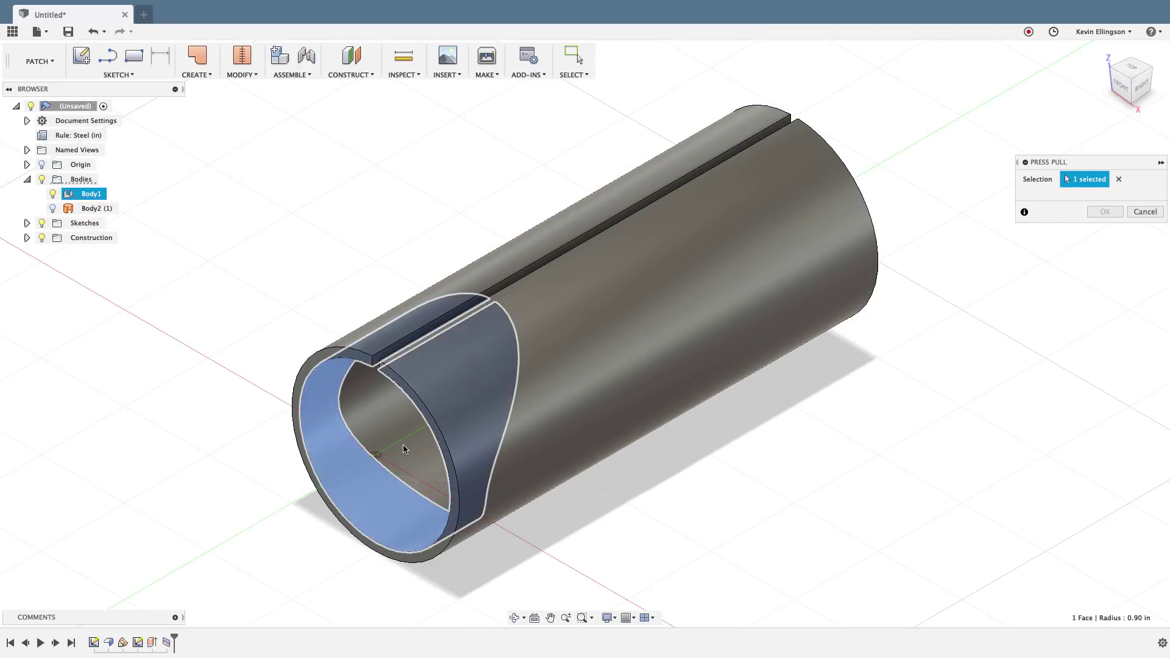
click(358, 469)
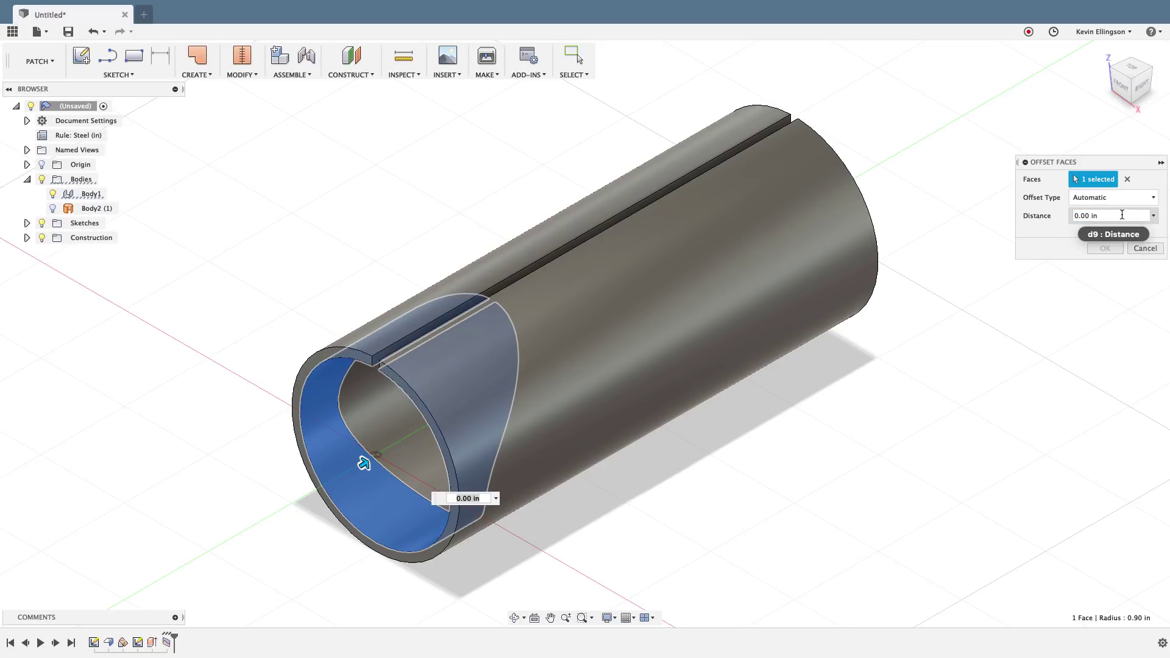
drag(1093, 216, 1058, 217)
text(-.1)
key(Return)
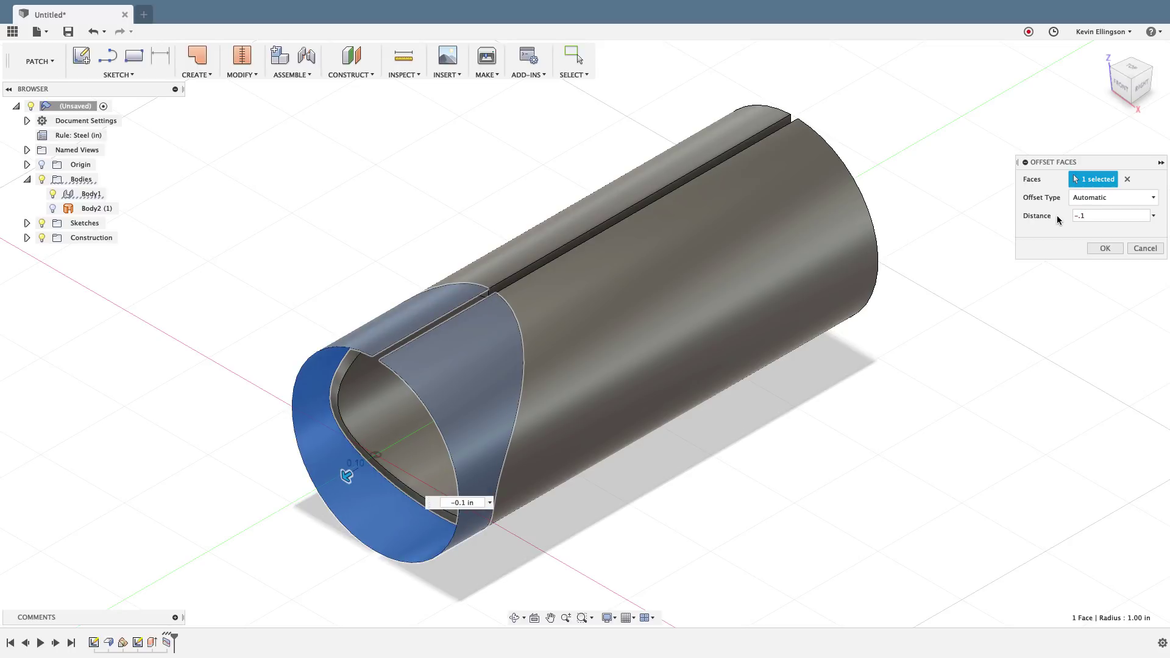
click(1101, 248)
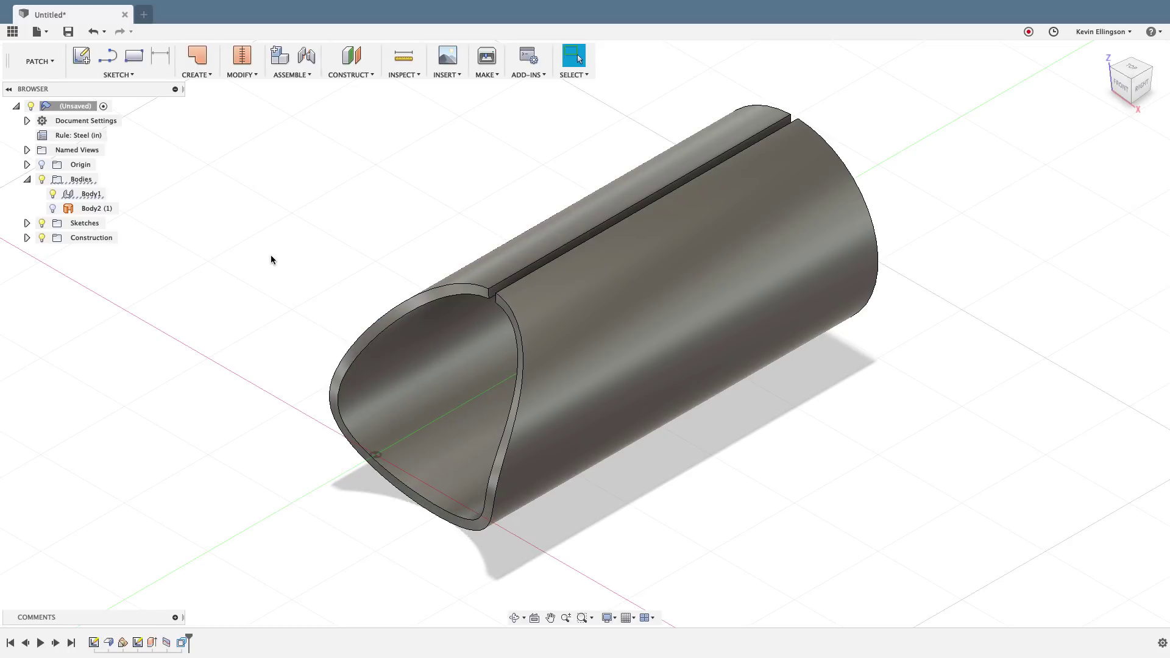
Step: Split the tube's outer cylindrical face using the surface body Body2 as the splitting tool
click(236, 75)
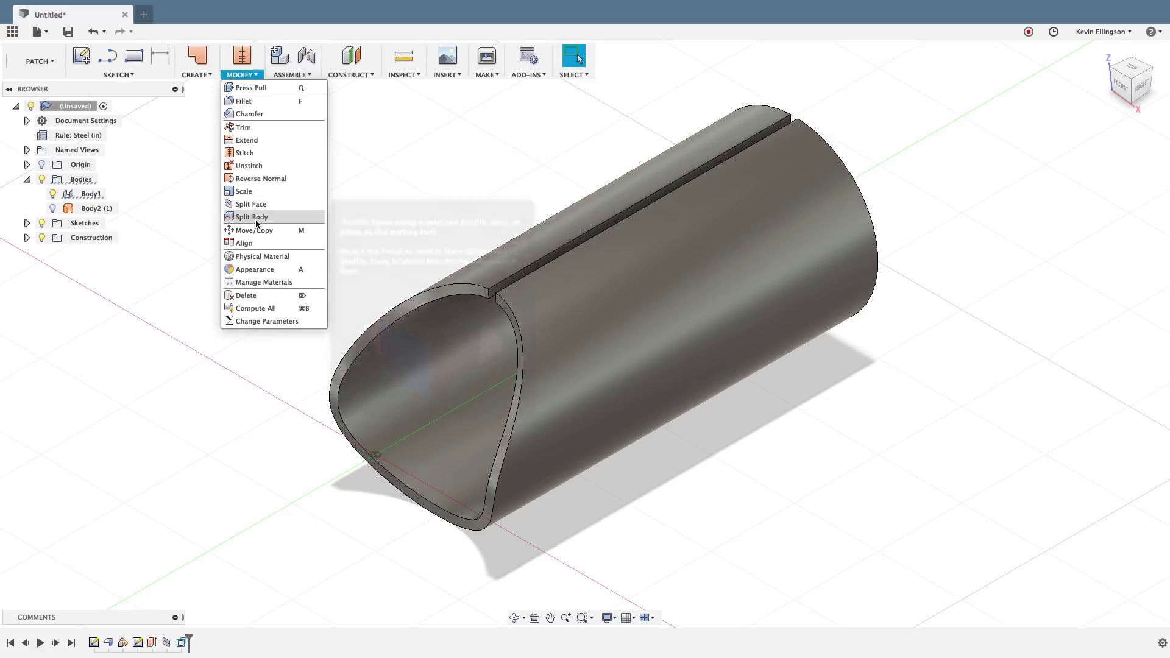
click(252, 204)
click(667, 337)
click(1104, 197)
click(100, 208)
click(1103, 267)
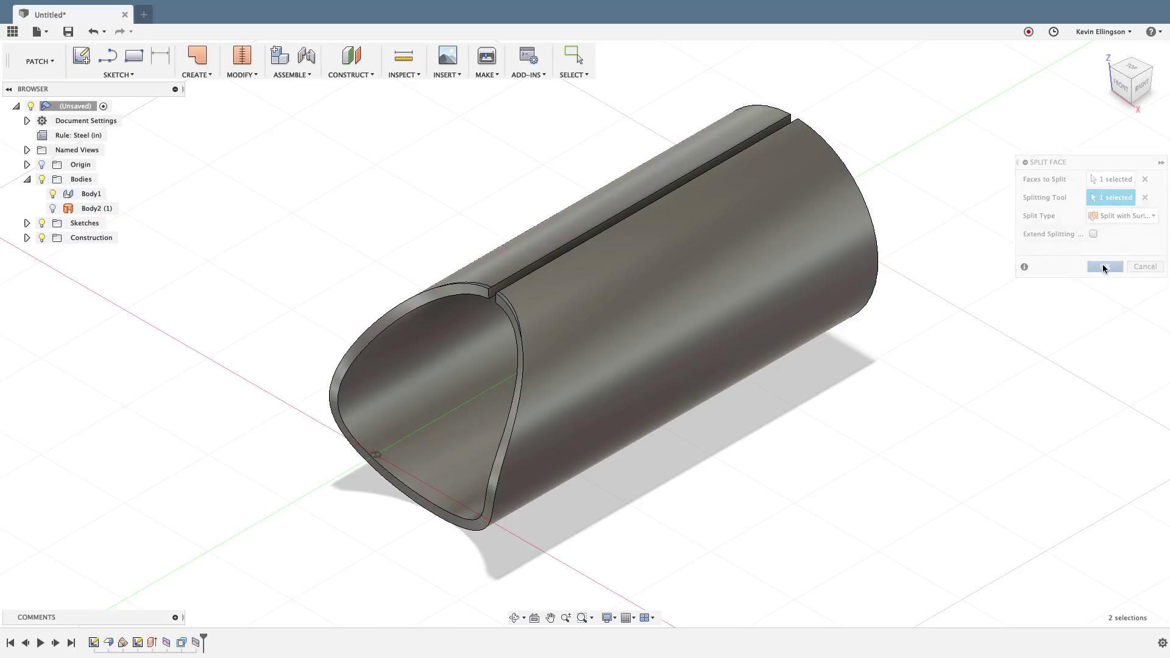
Step: Offset the two thin outer sliver faces on either side of the gap by -0.1 in to remove them
right_click(419, 227)
click(454, 210)
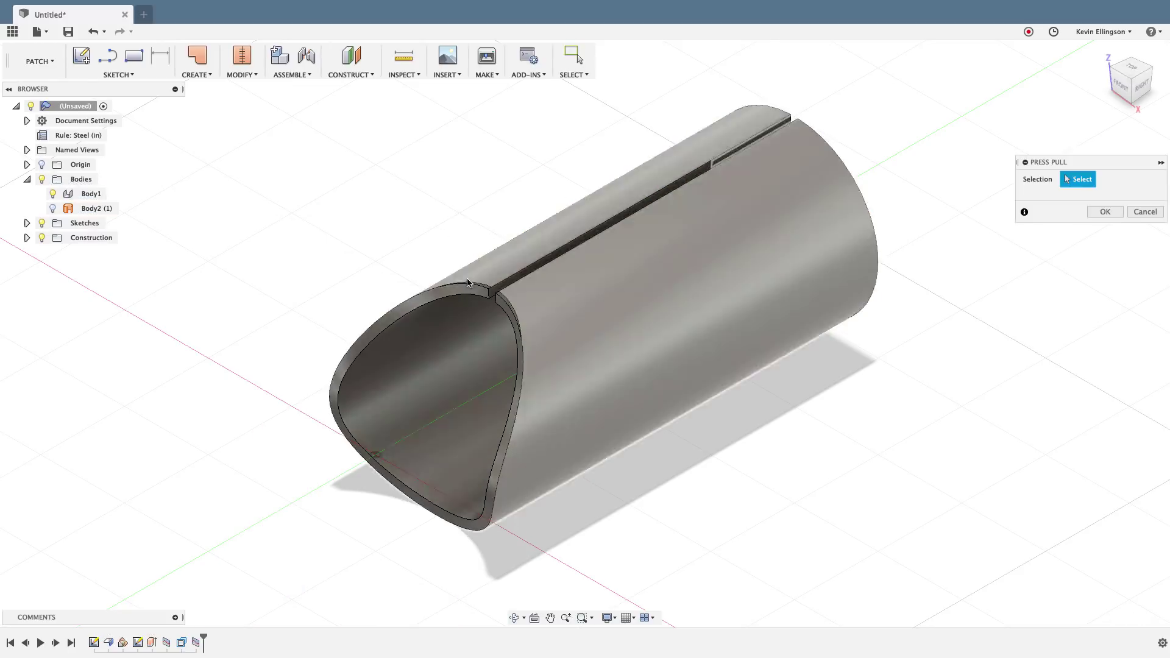
scroll(521, 297, up, 10)
click(522, 297)
scroll(640, 348, down, 5)
click(564, 320)
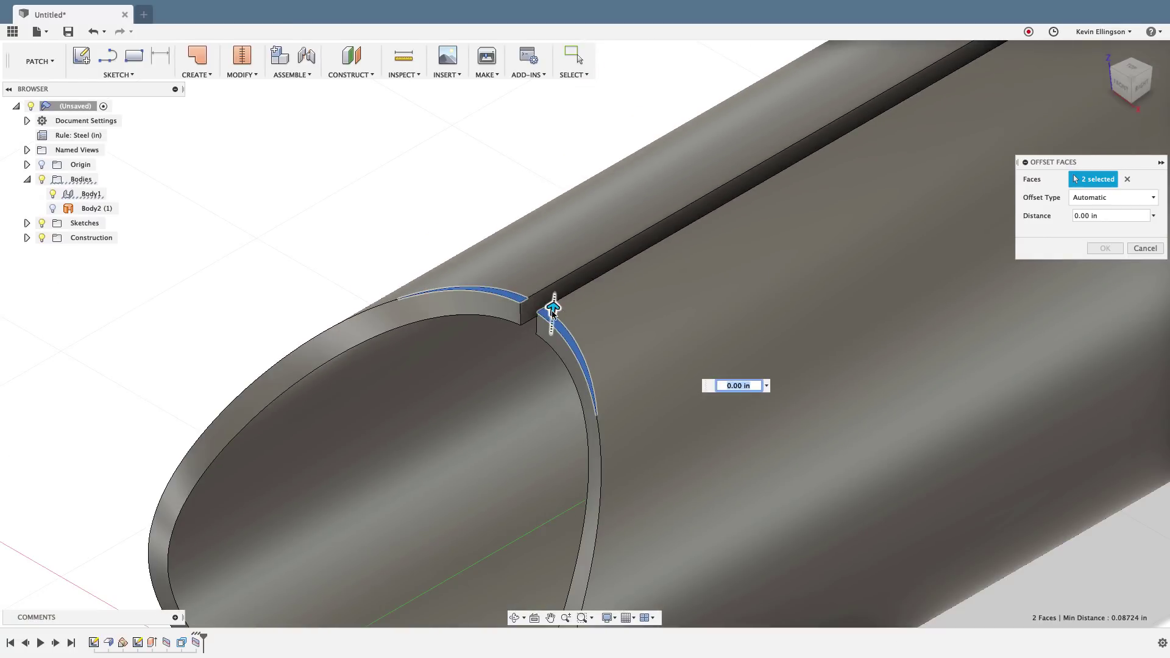
click(1107, 216)
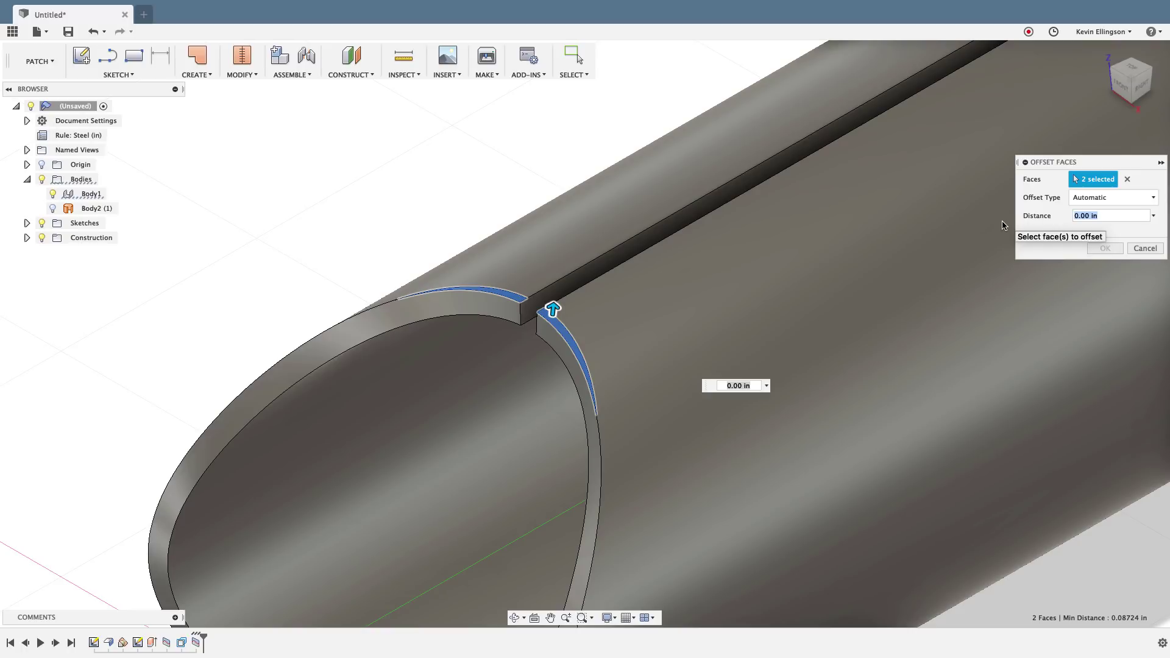
text(-.1)
key(Return)
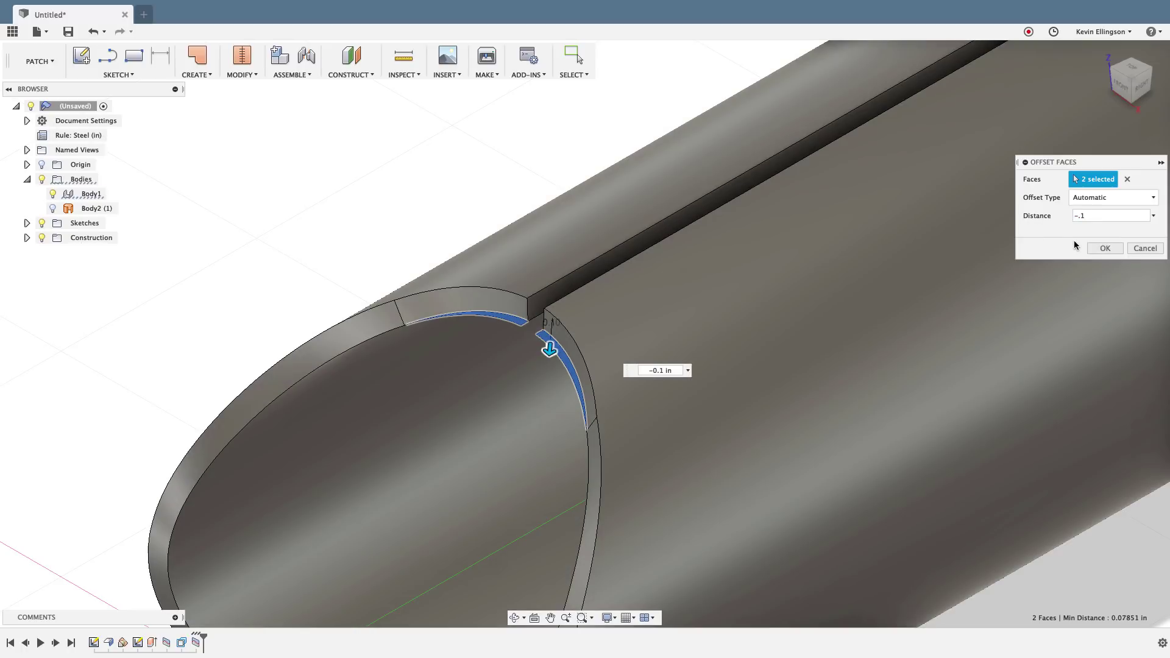
click(1104, 249)
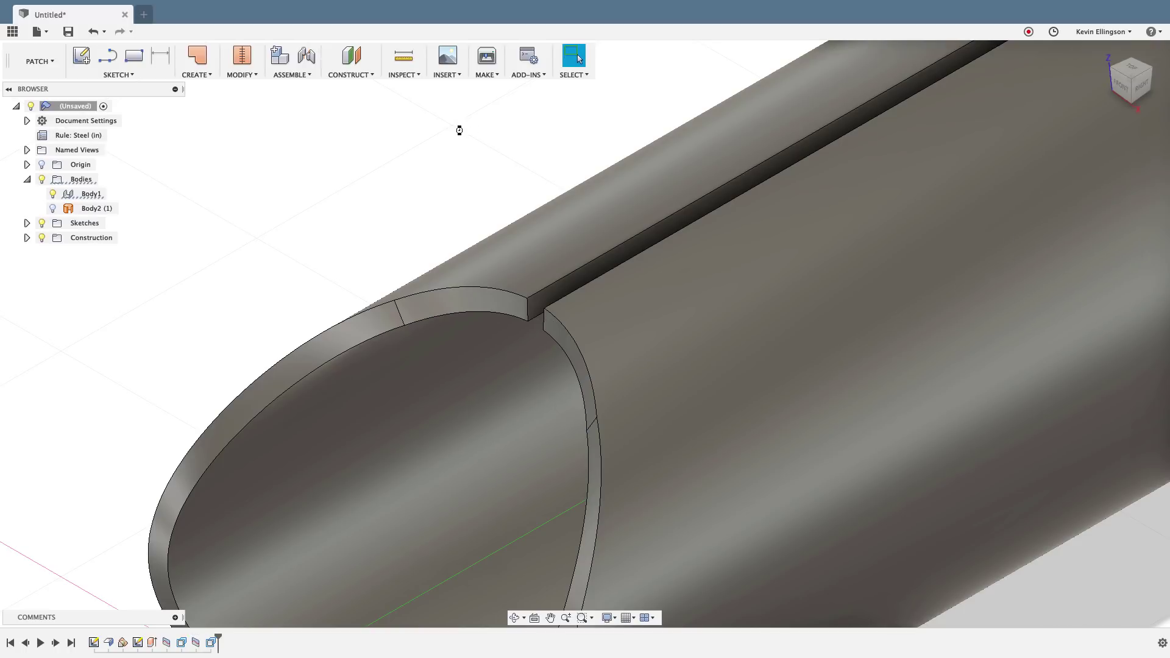
scroll(460, 131, down, 5)
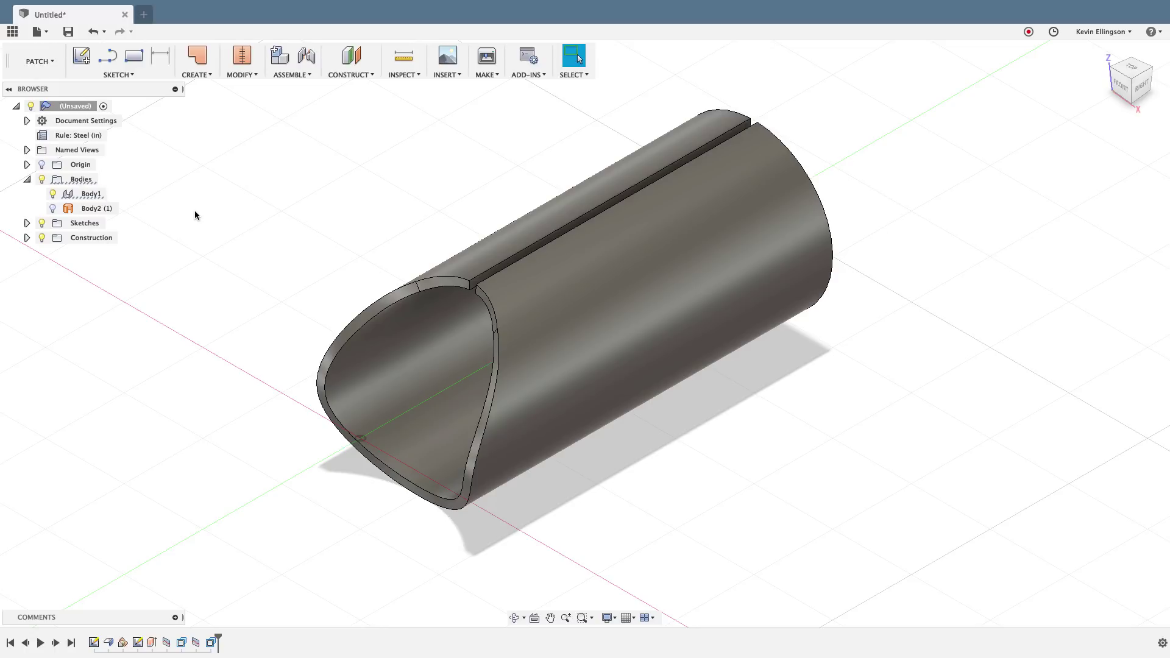
Step: In the Sheet Metal workspace, create a flat pattern with the tube's outer face as the stationary face, and return to the folded model
click(37, 62)
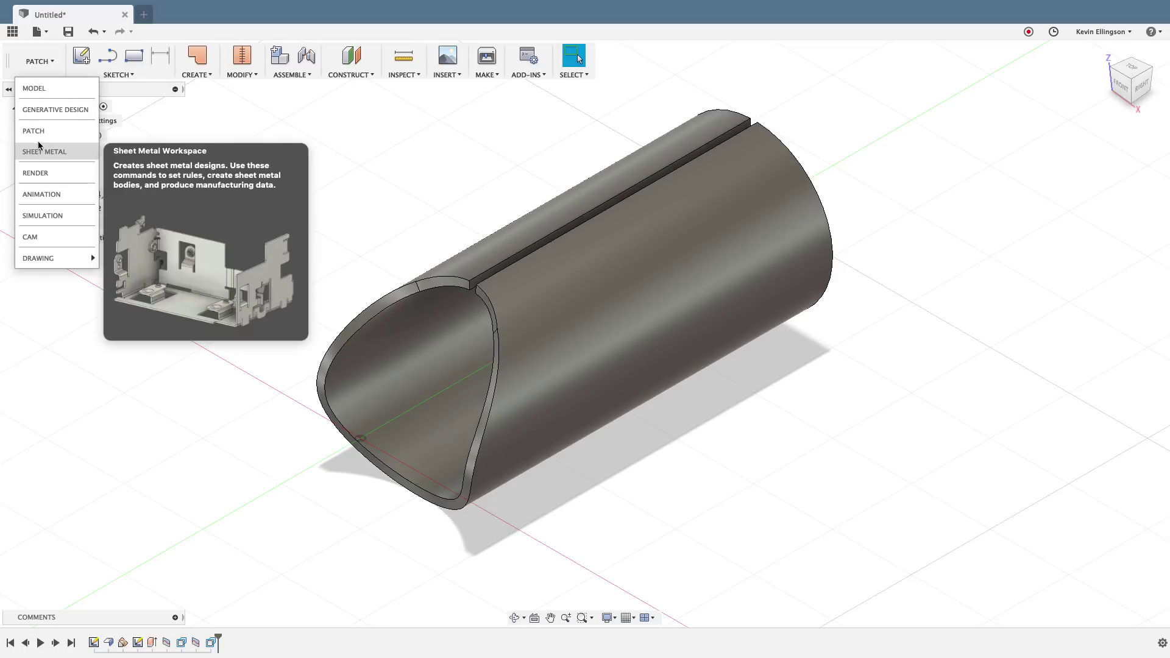
click(39, 152)
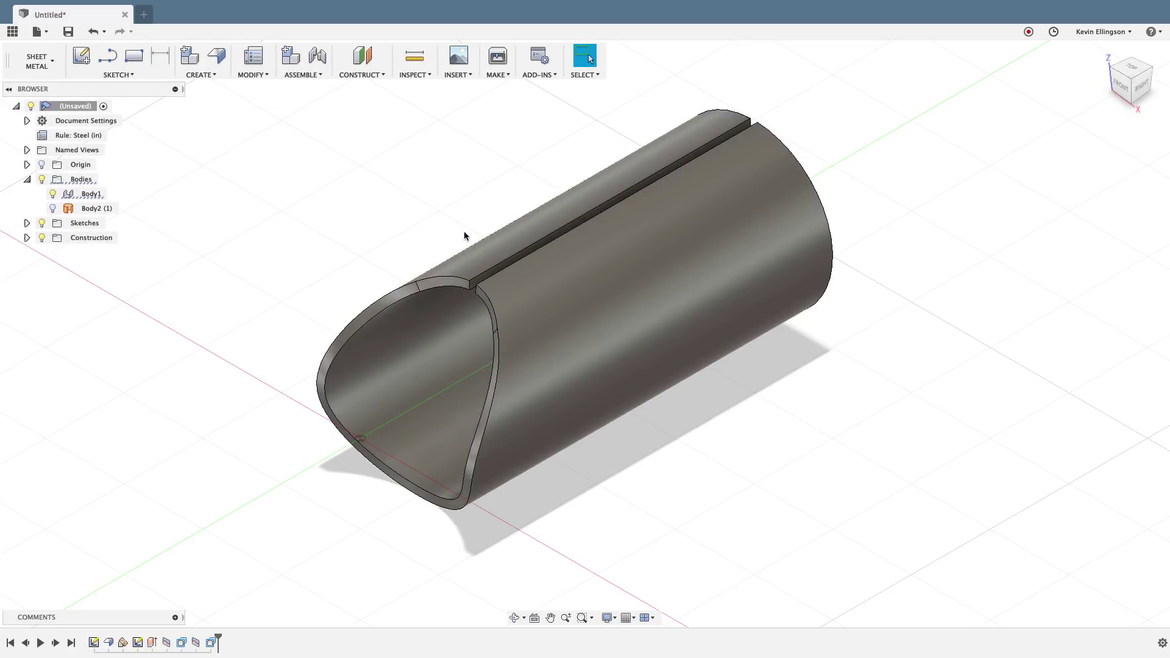
click(253, 76)
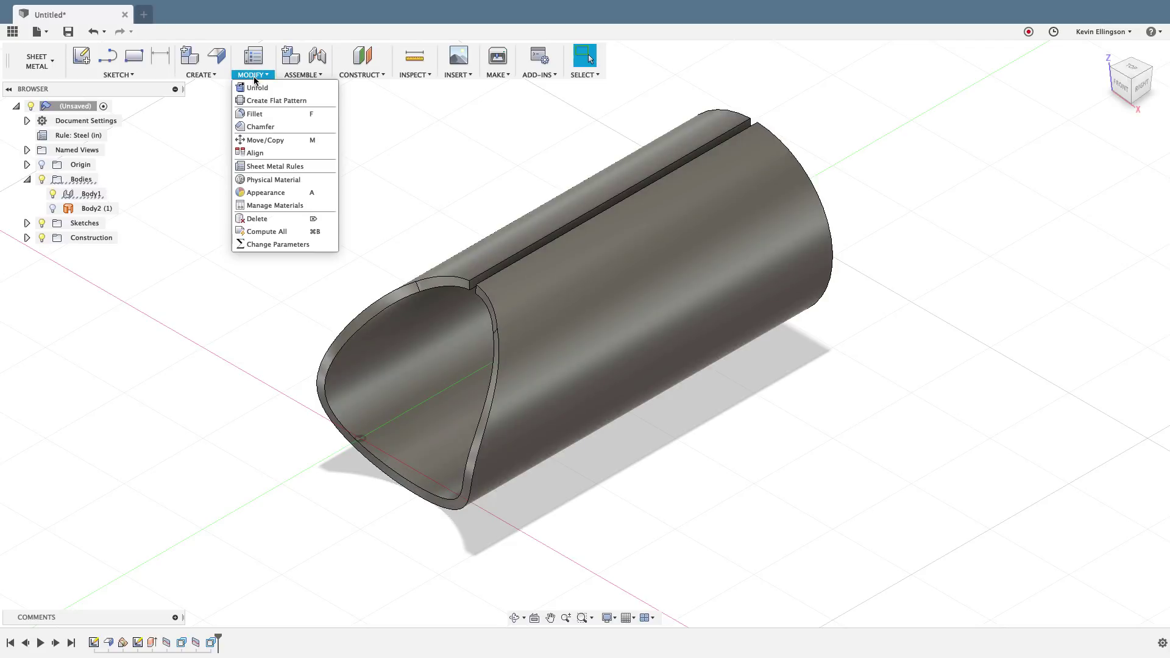
click(276, 100)
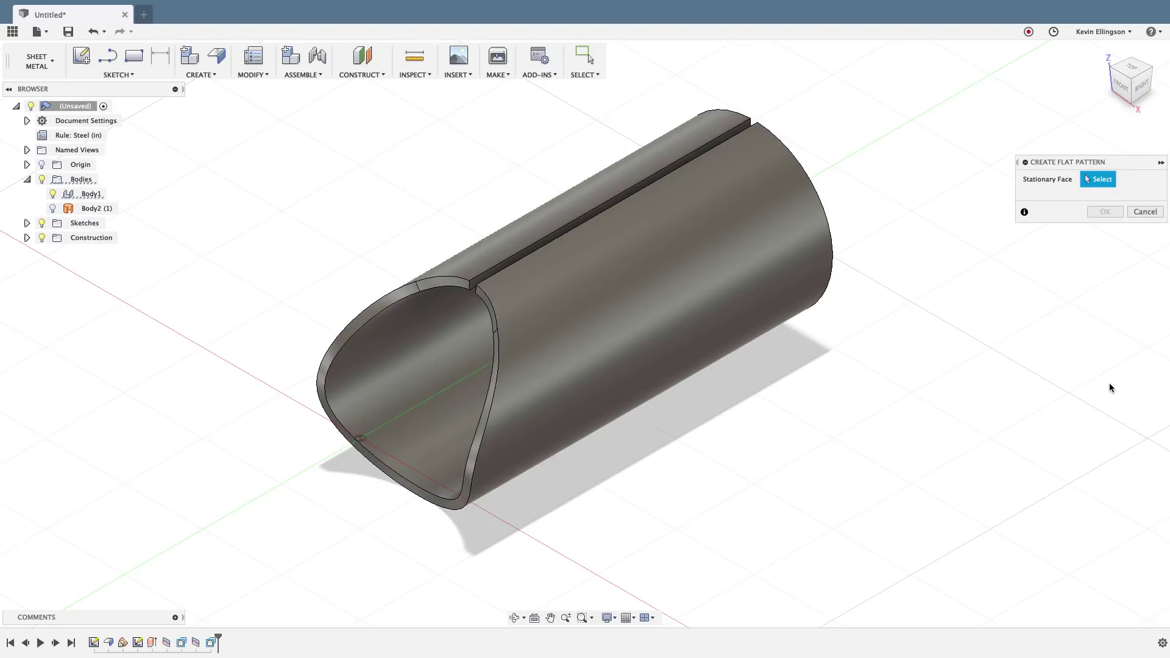
click(711, 304)
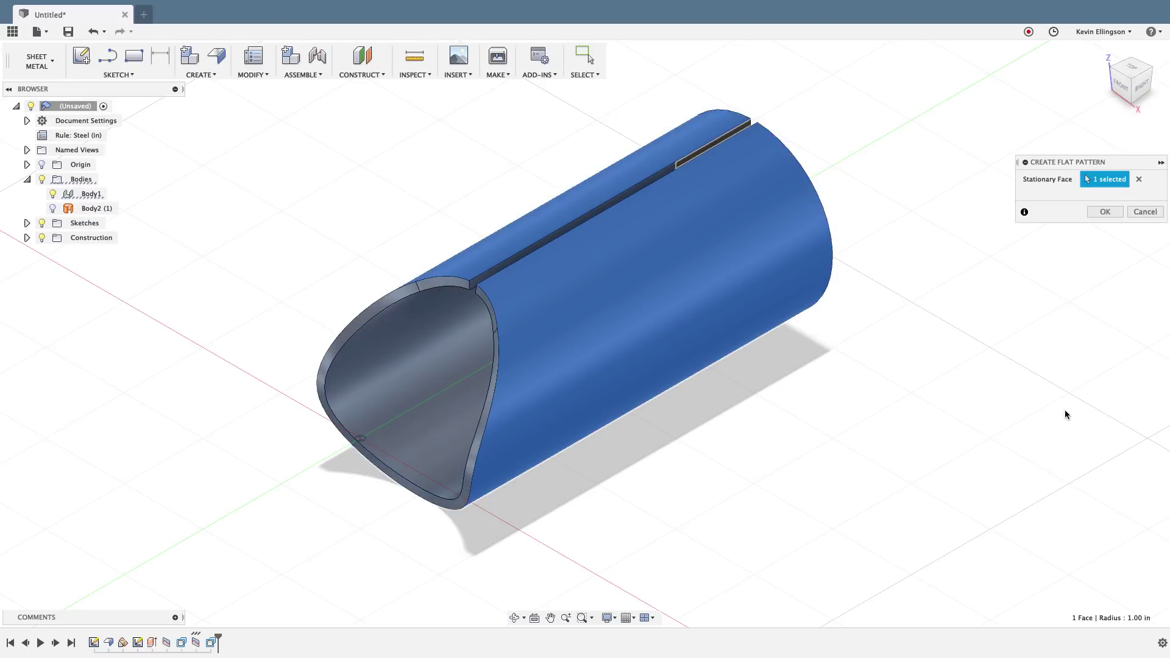
click(1115, 213)
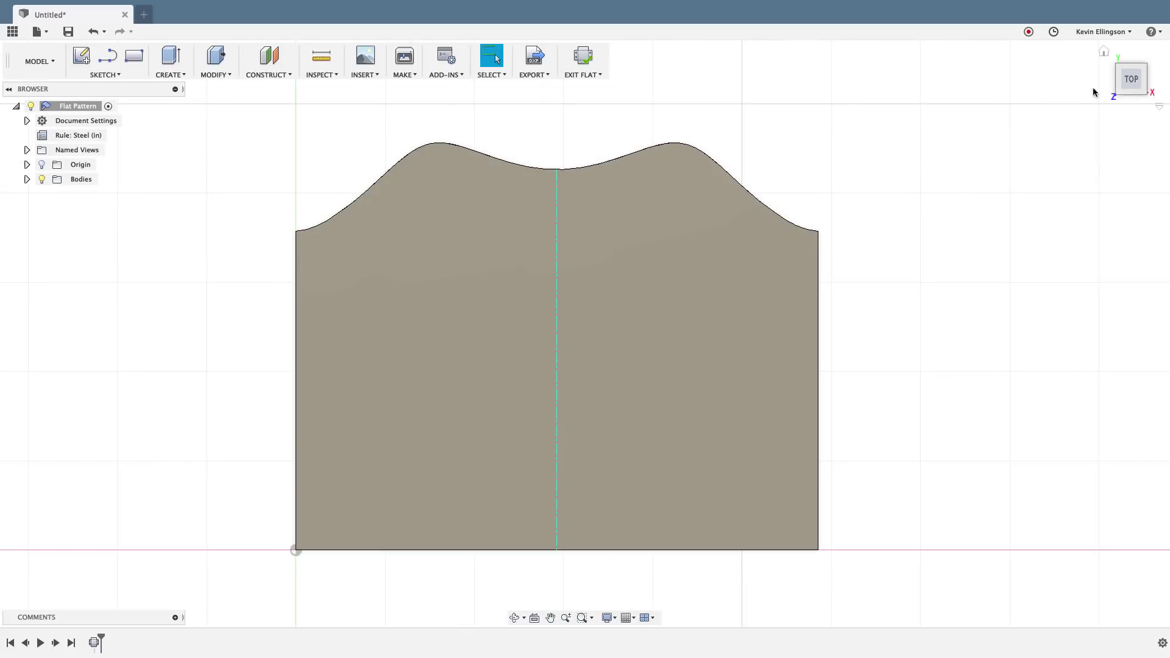
click(1104, 52)
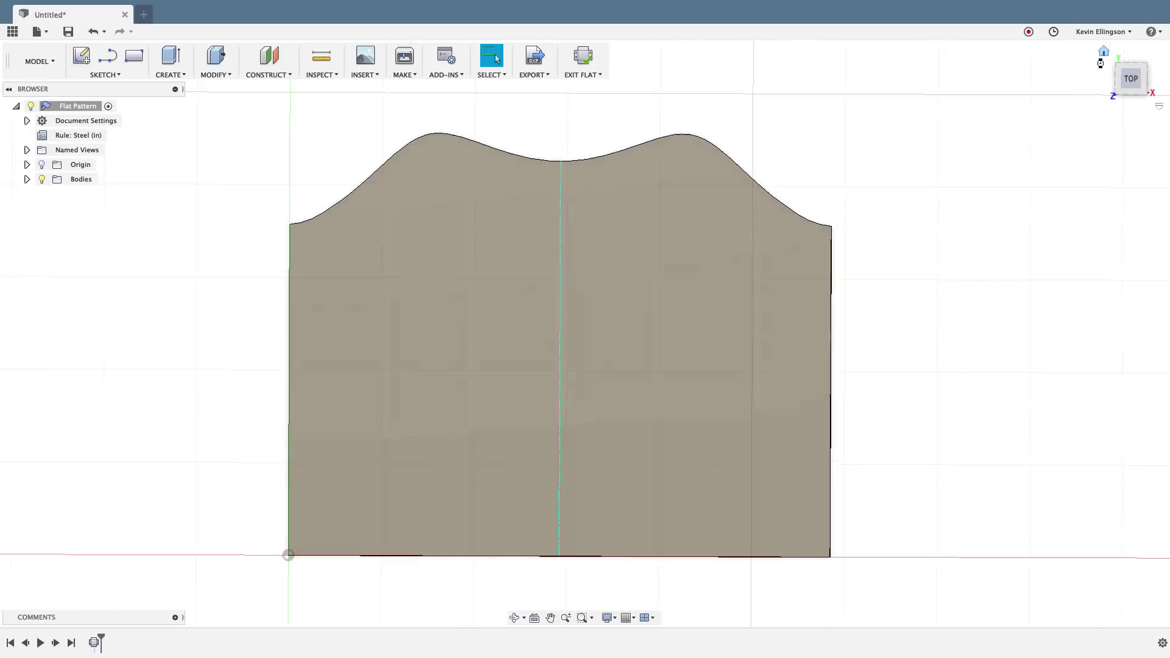
click(582, 56)
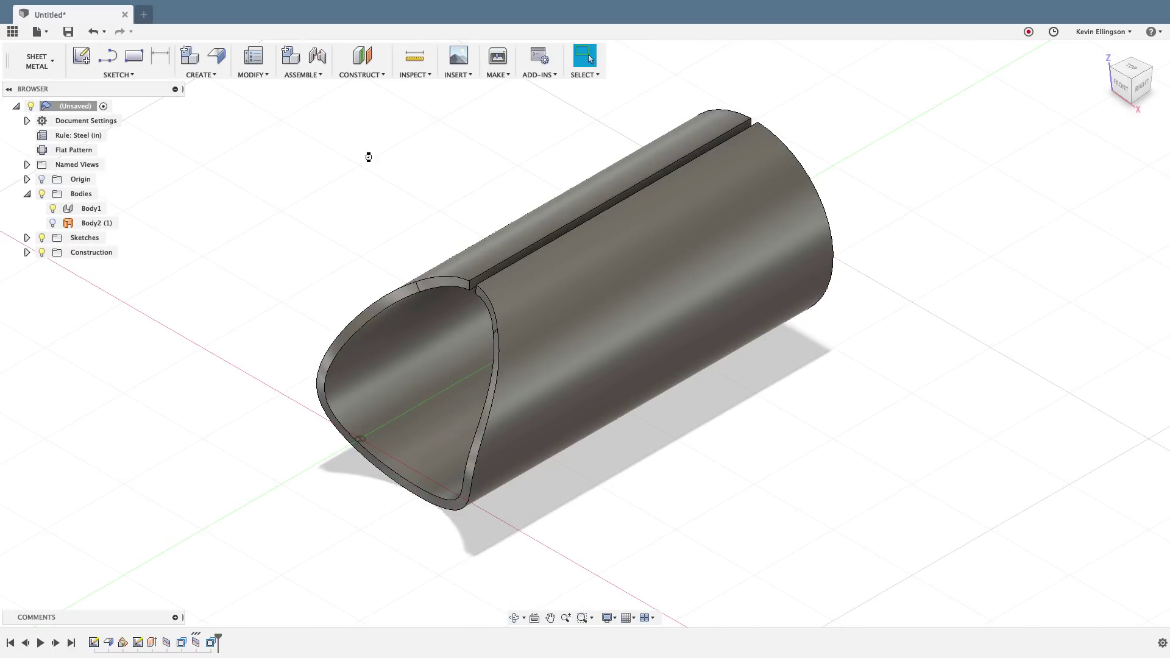
Step: Measure the outer circular edge at the tube's uncut end
click(427, 65)
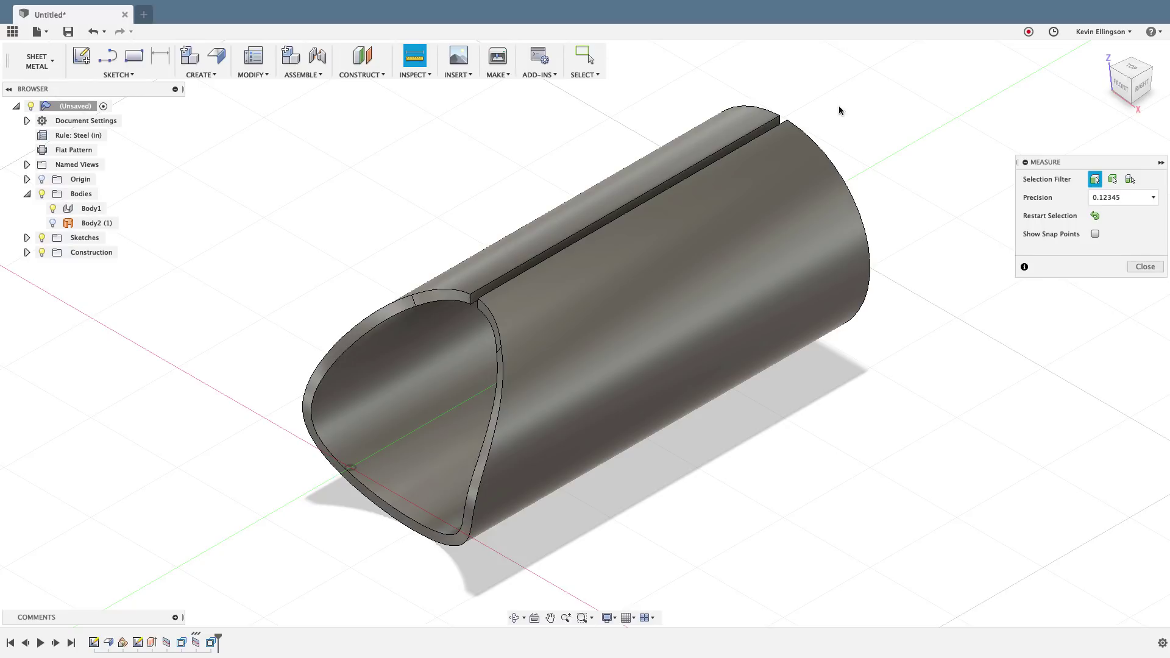
click(823, 148)
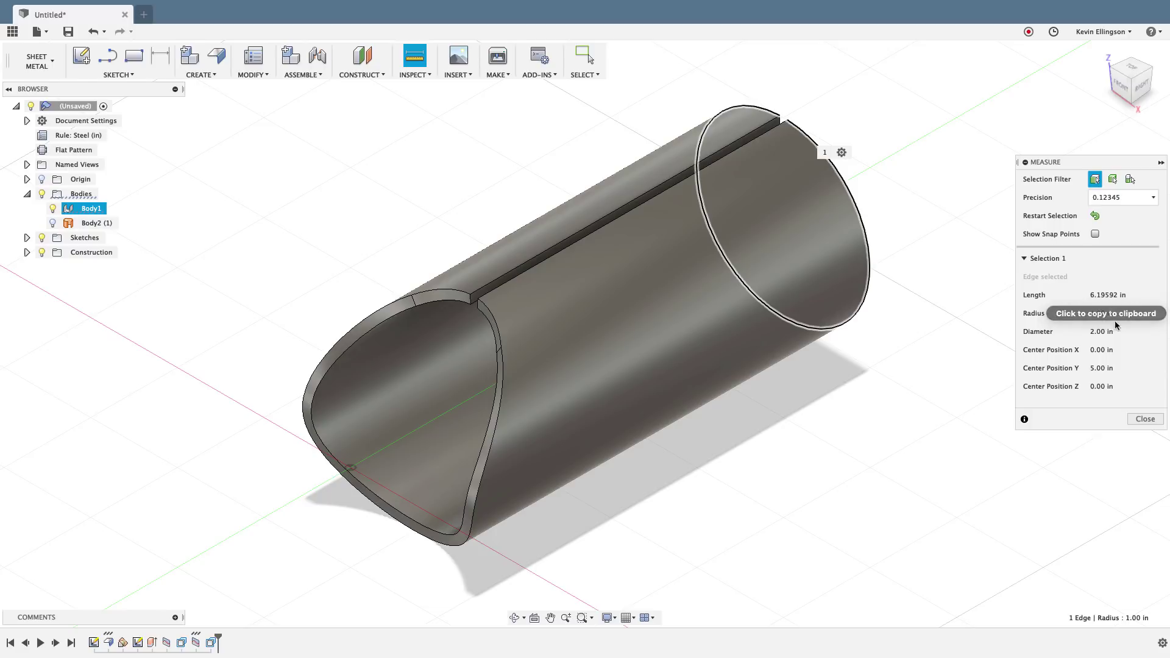
click(1145, 419)
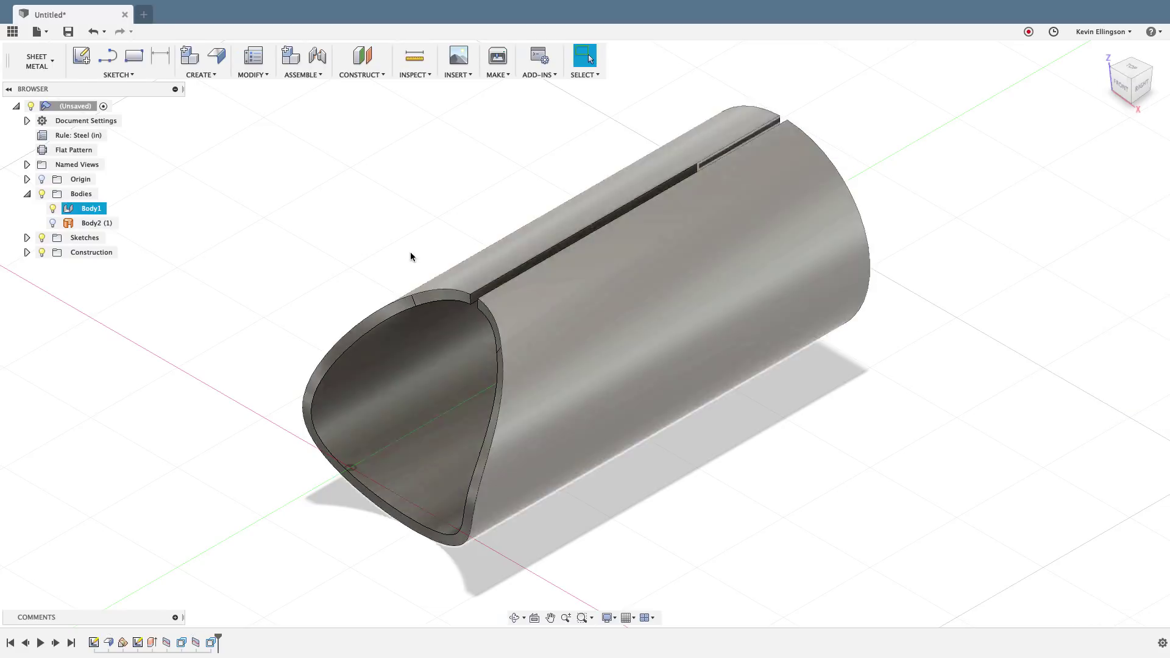
Step: Open the flat pattern, measure its long straight edge, and return to the folded model
click(105, 151)
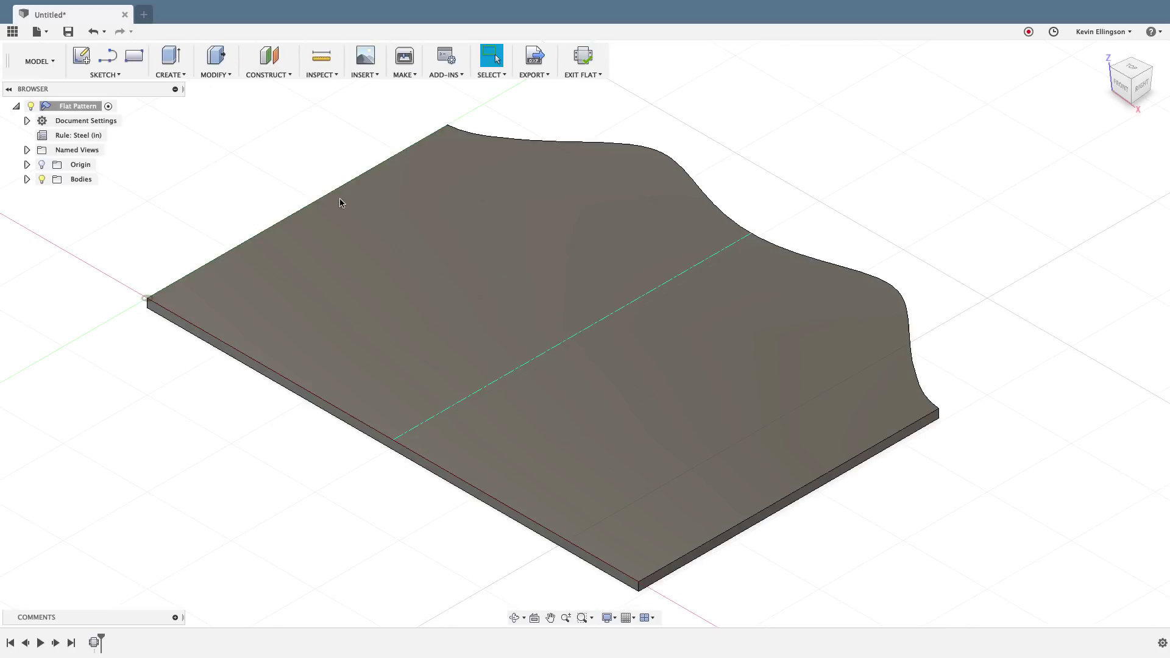
click(321, 58)
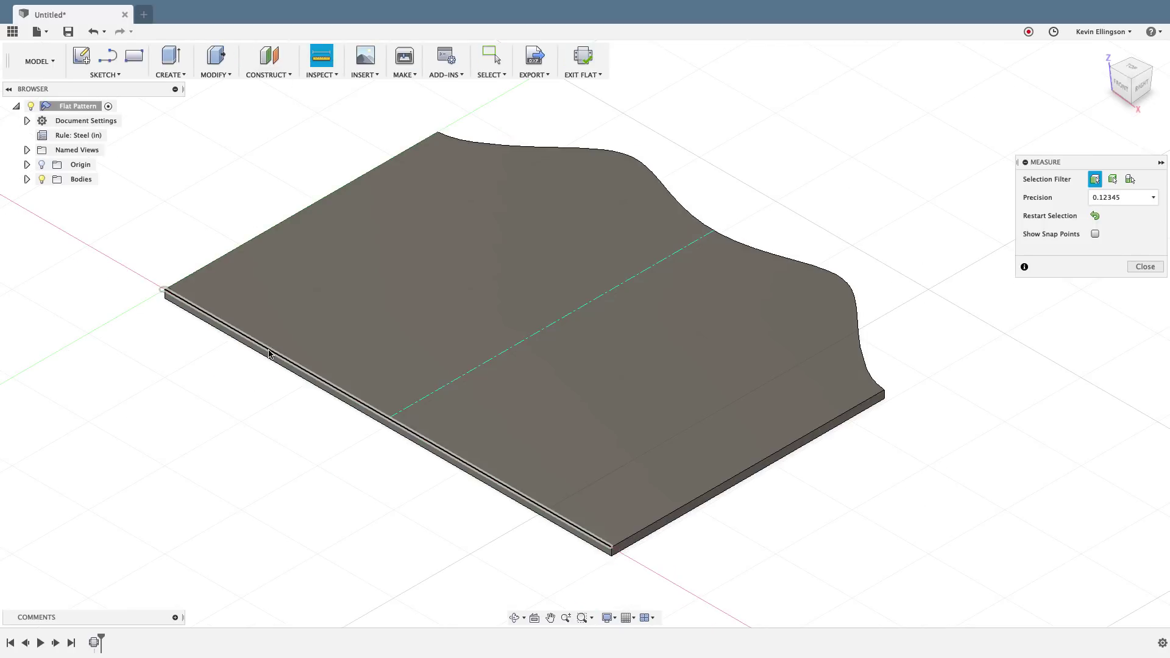
click(272, 352)
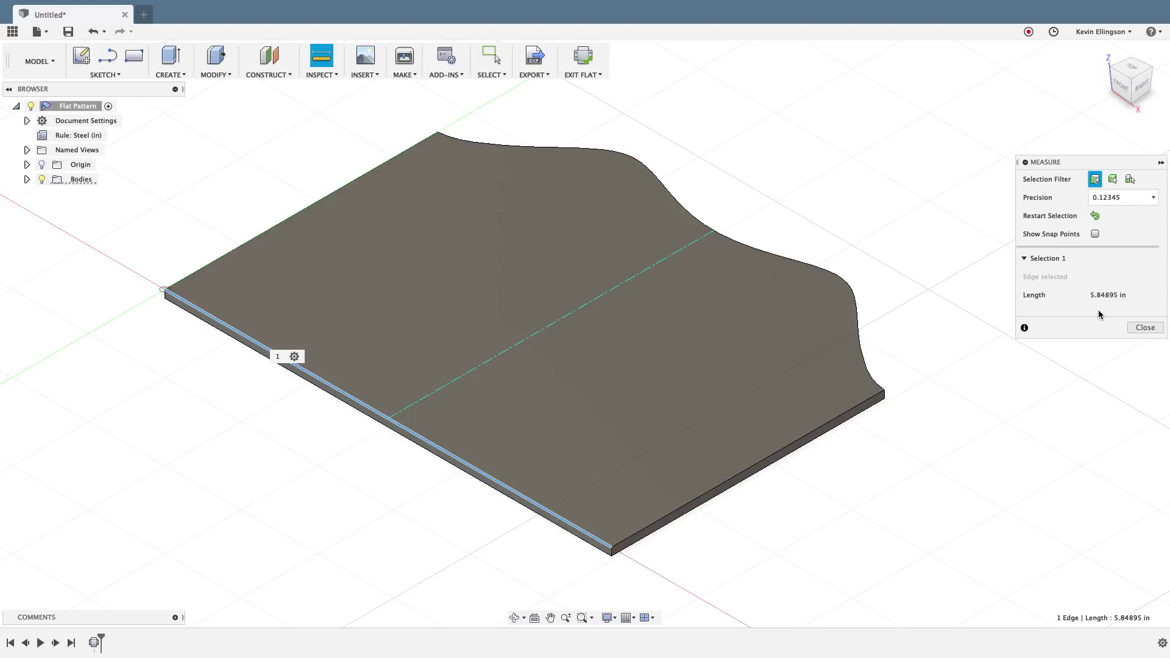
click(1139, 327)
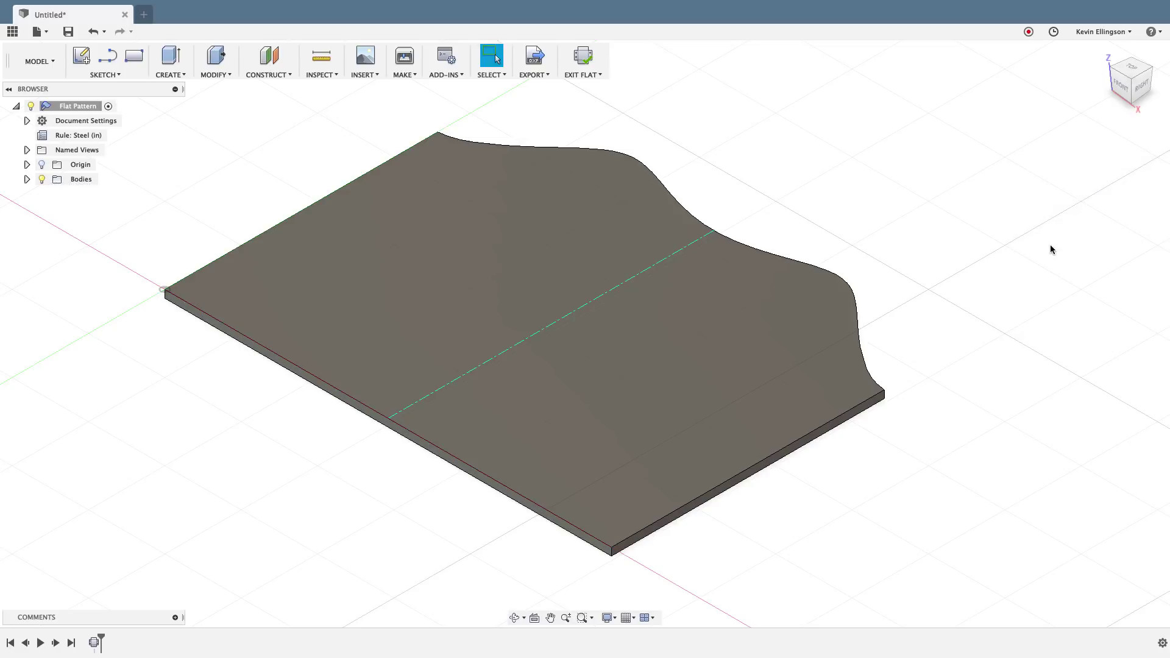
click(583, 57)
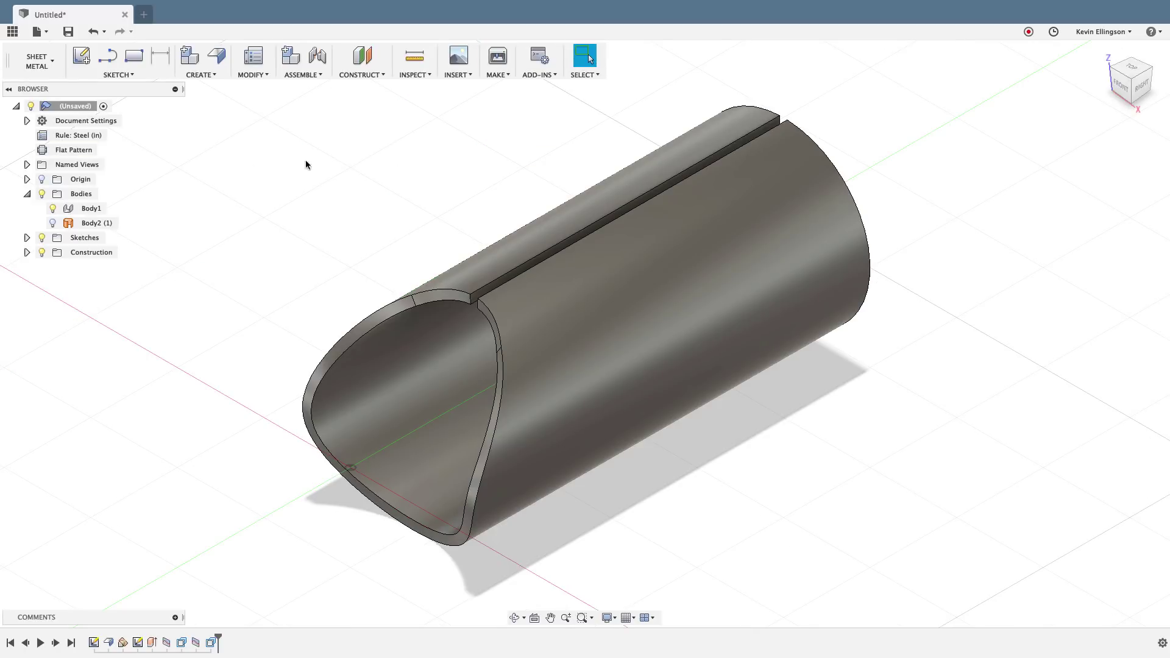
Step: Switch the component's sheet metal rule to Steel (in) K factor 1 and update the flat pattern
click(92, 150)
click(114, 135)
scroll(1014, 258, down, 2)
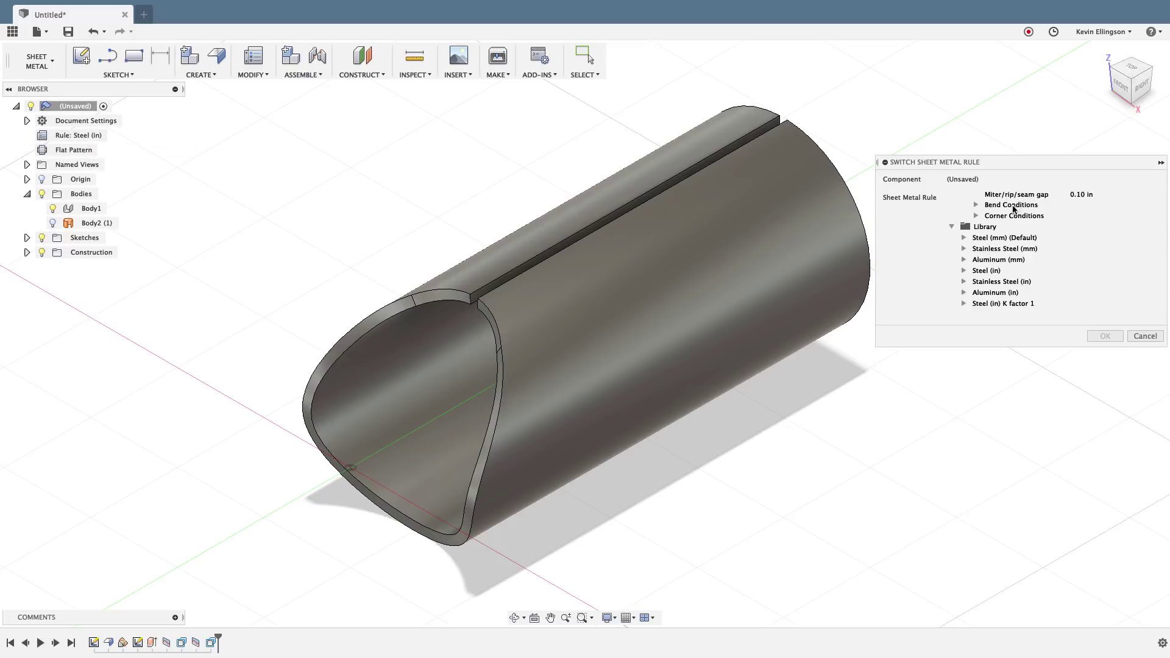
click(996, 303)
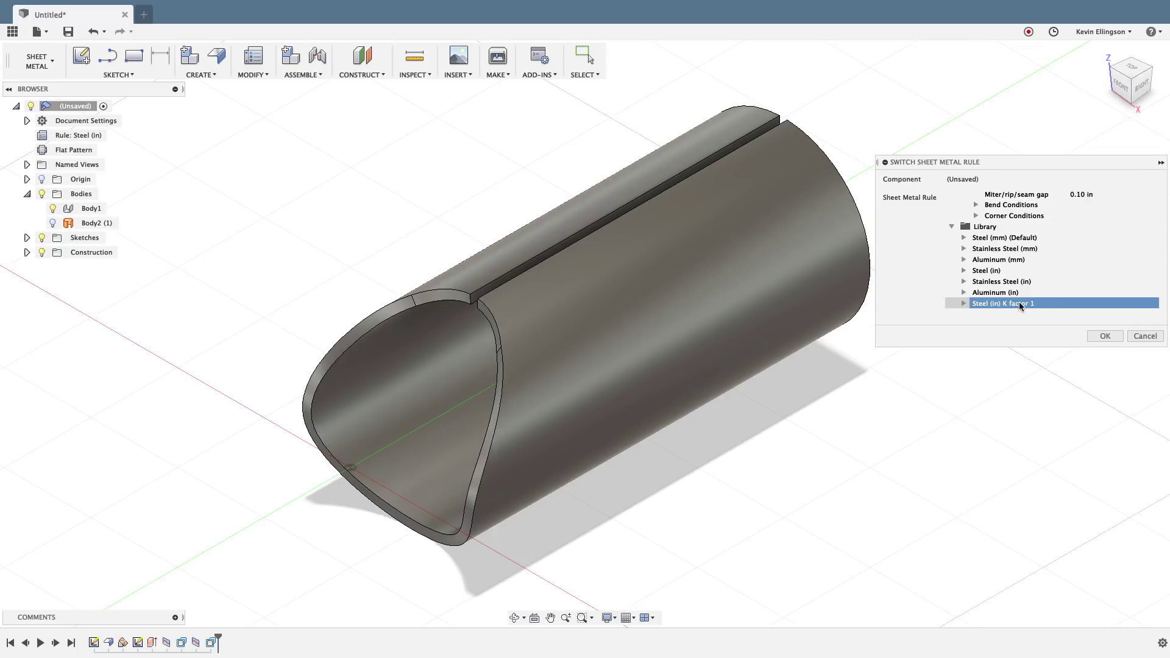
click(1104, 335)
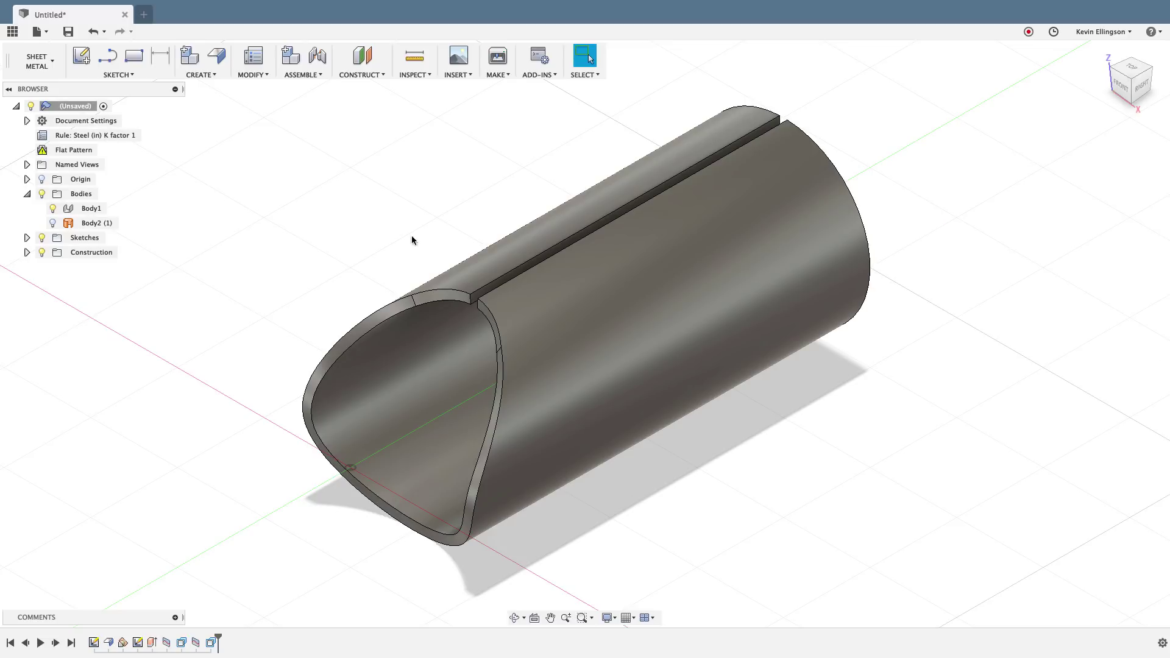
right_click(78, 152)
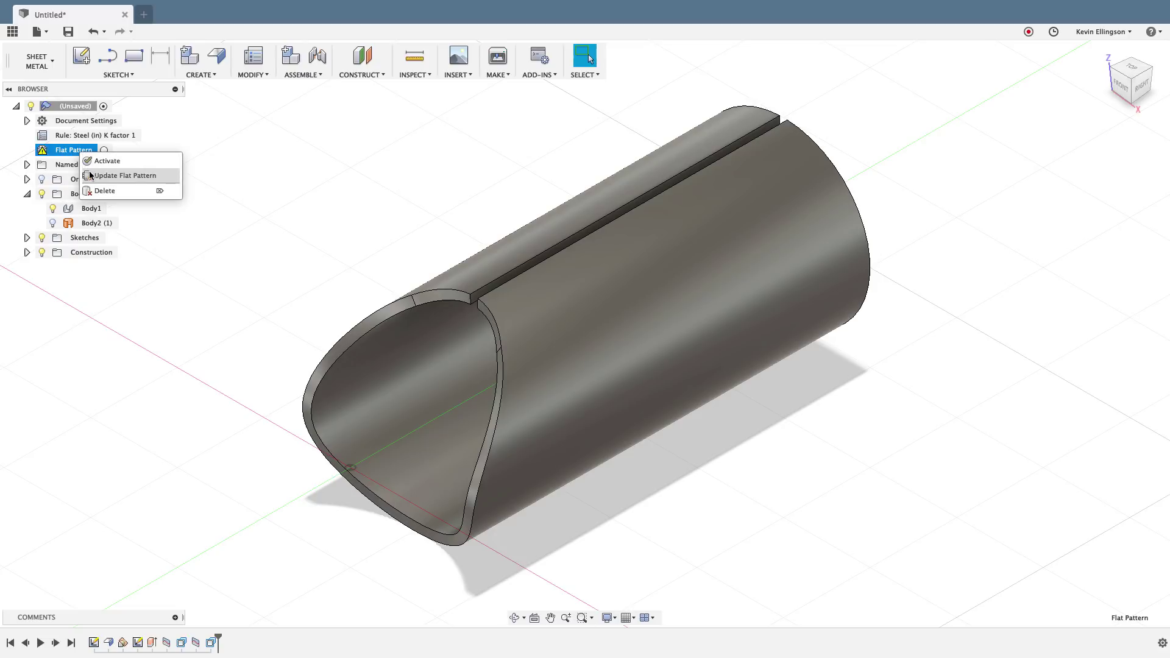
click(92, 176)
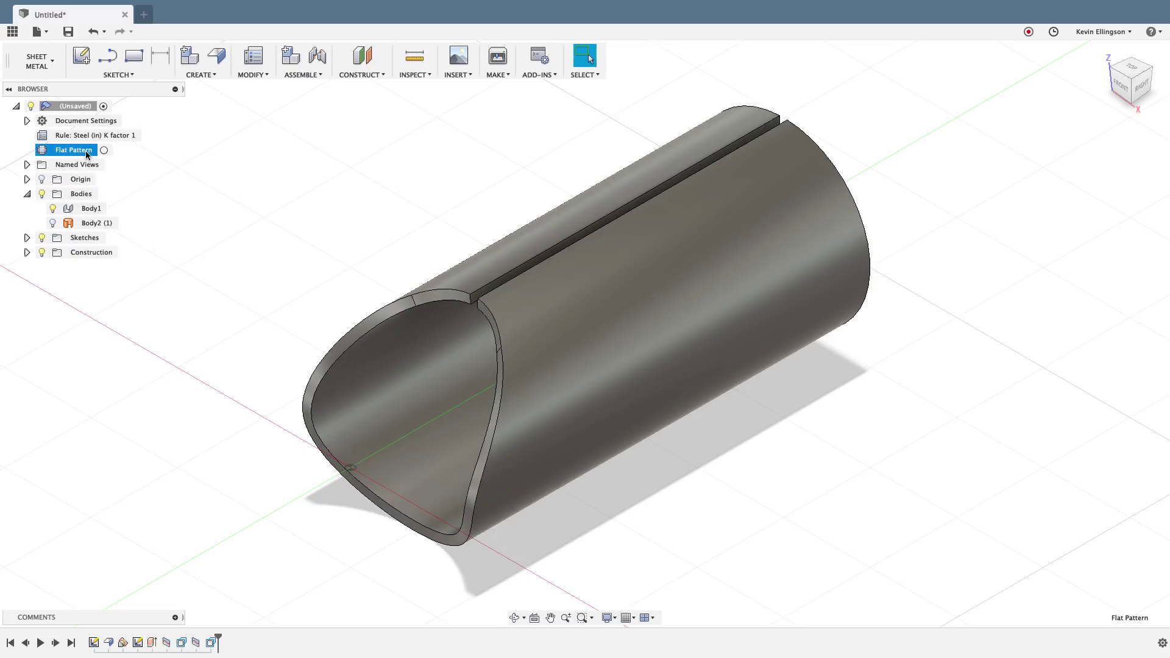
Step: Remeasure the long straight edge in the updated flat pattern and exit to the folded tube
click(106, 151)
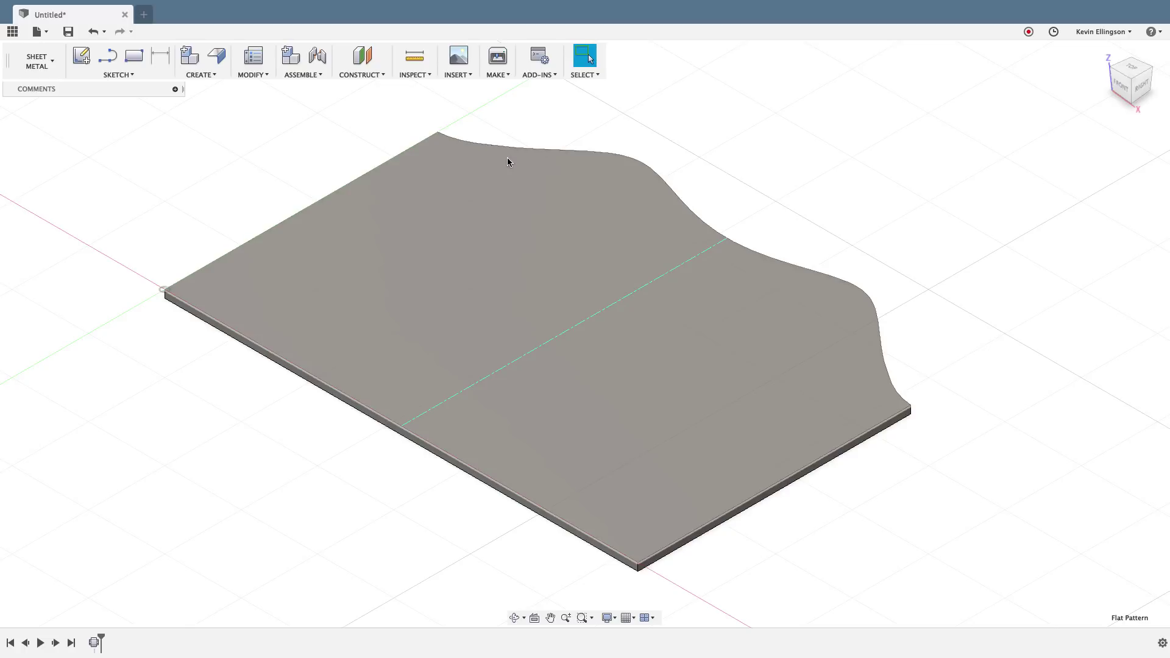
click(322, 58)
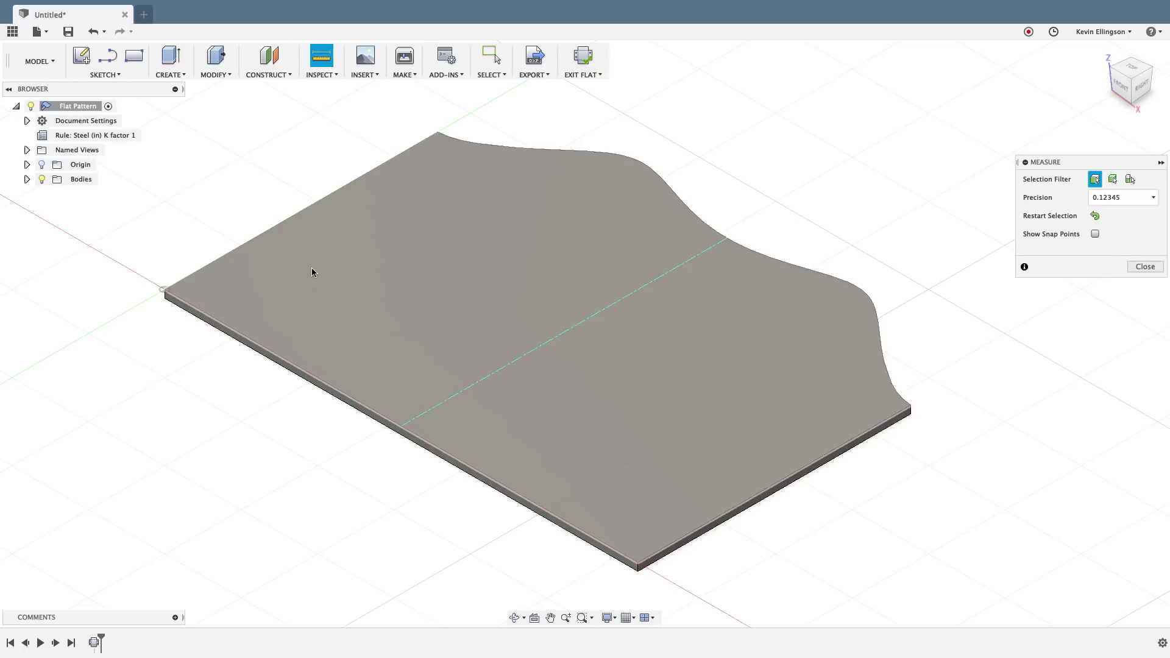
click(291, 364)
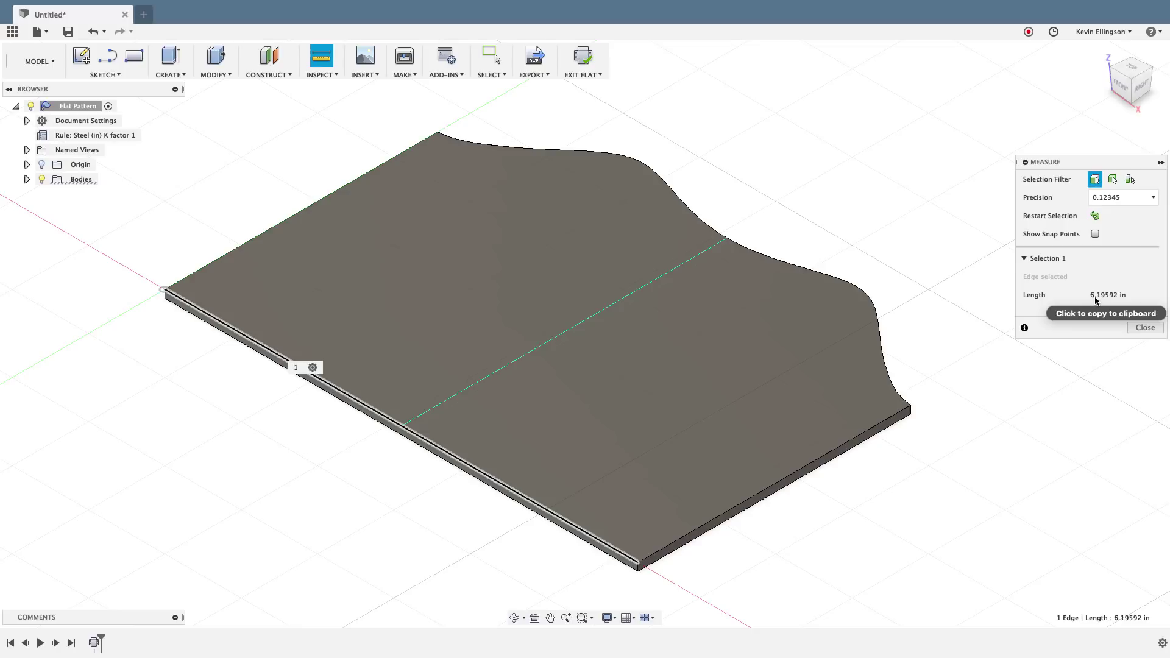
click(1138, 329)
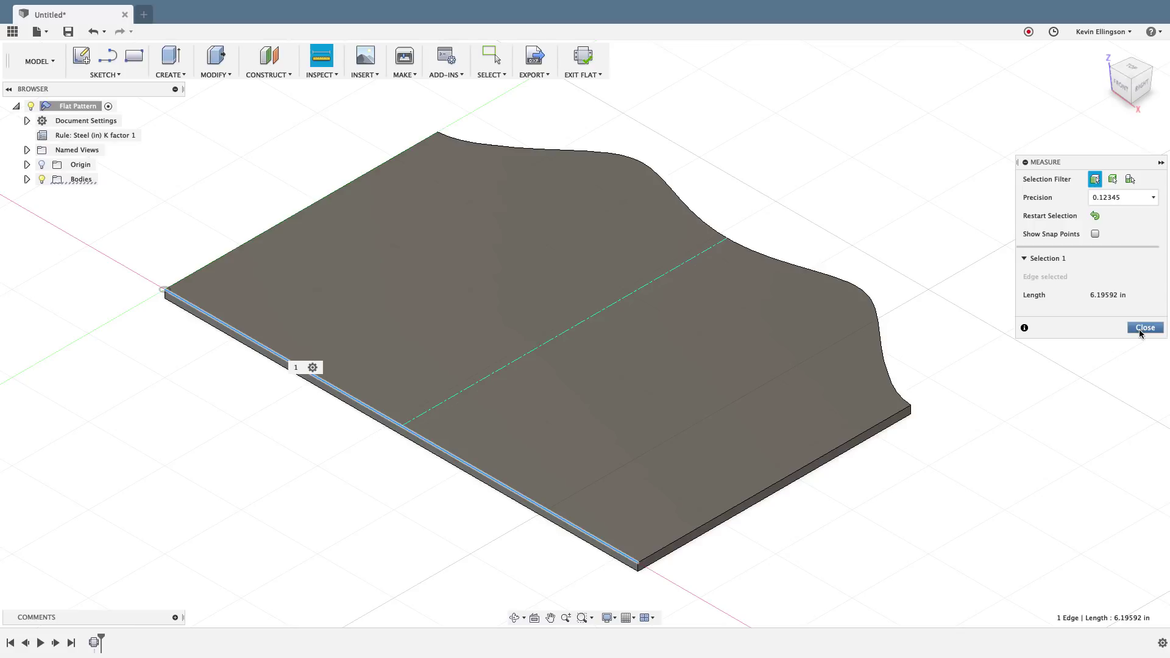
click(585, 58)
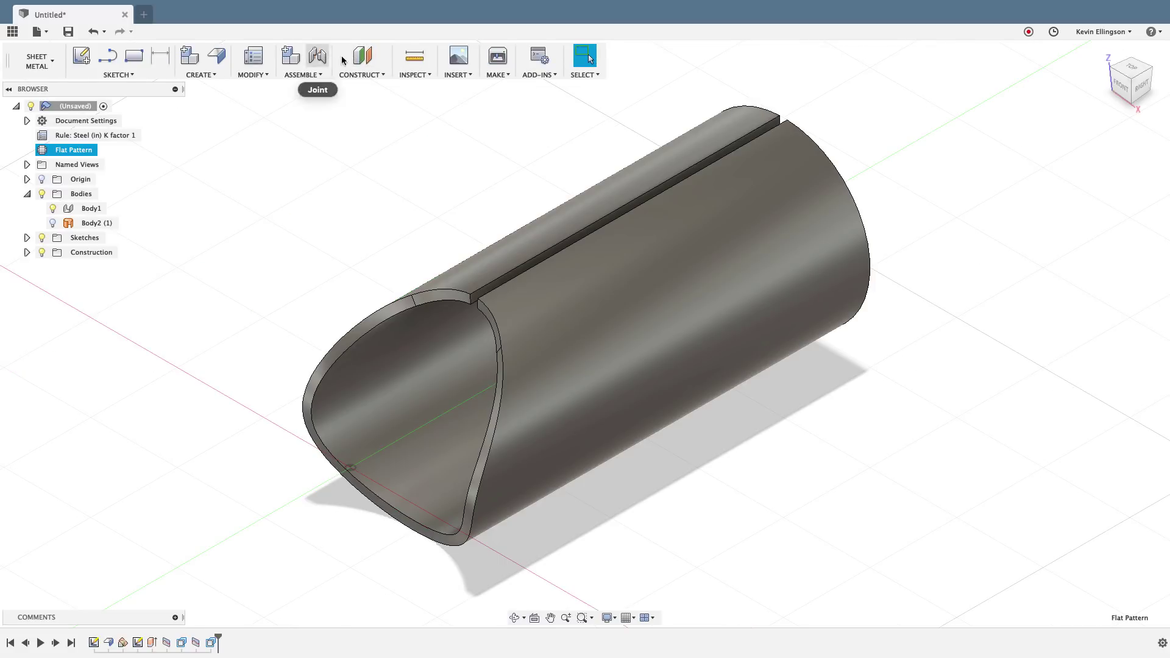
Step: Measure the outer circular edge at the folded tube's uncut end for comparison with the flat length
click(414, 56)
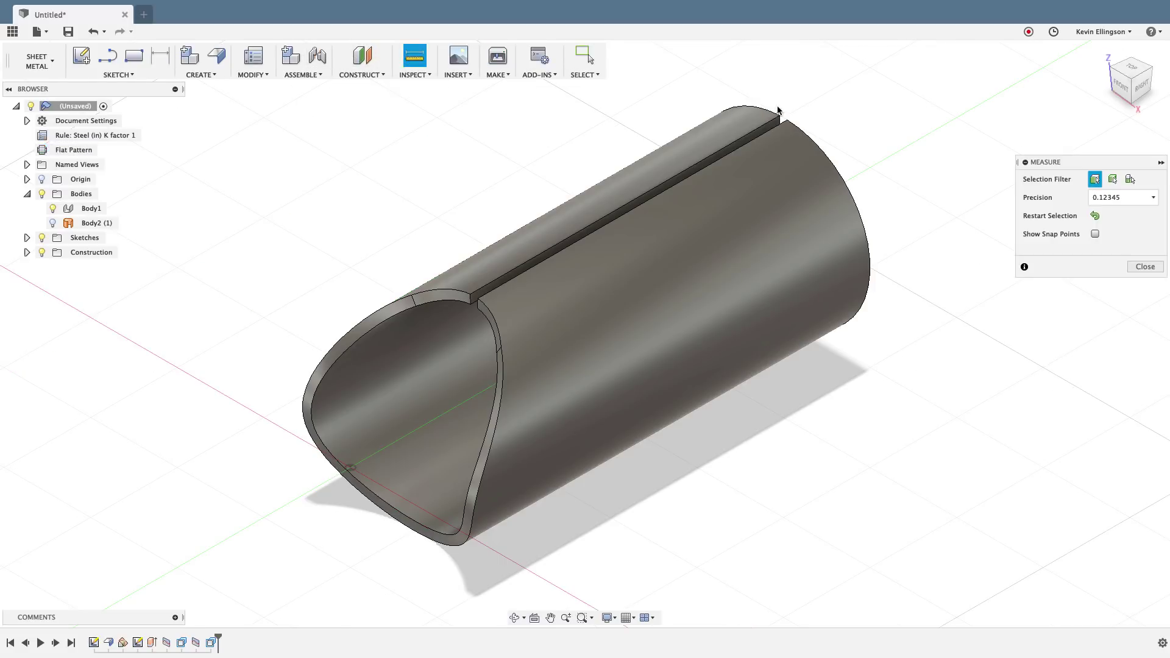
click(802, 134)
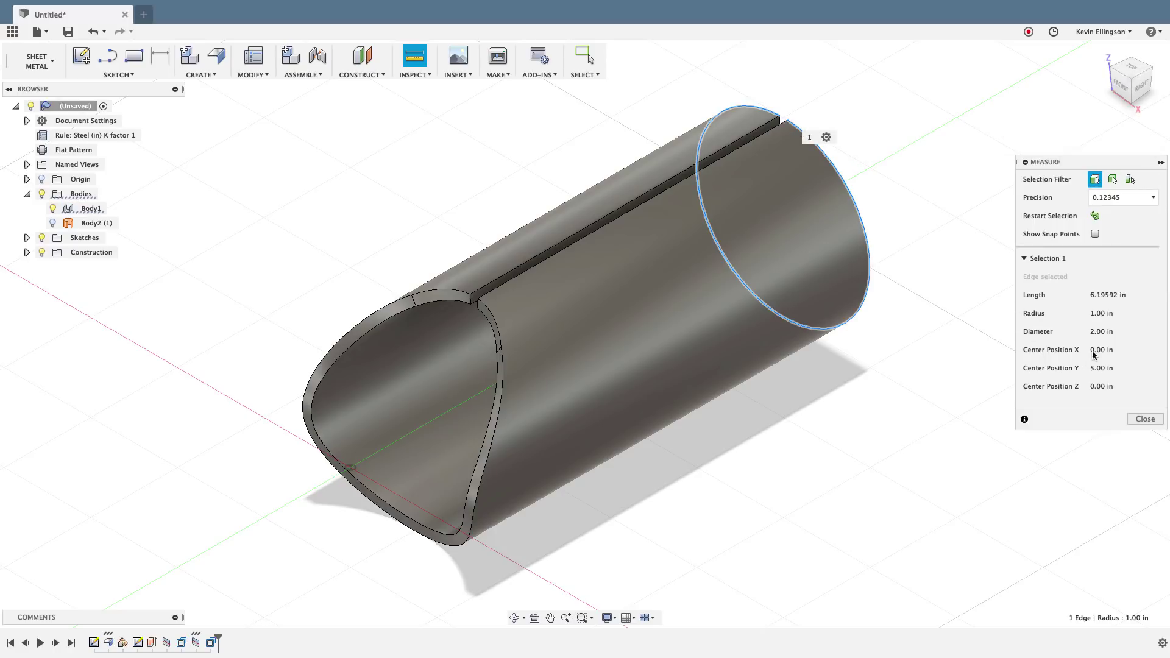
click(1144, 419)
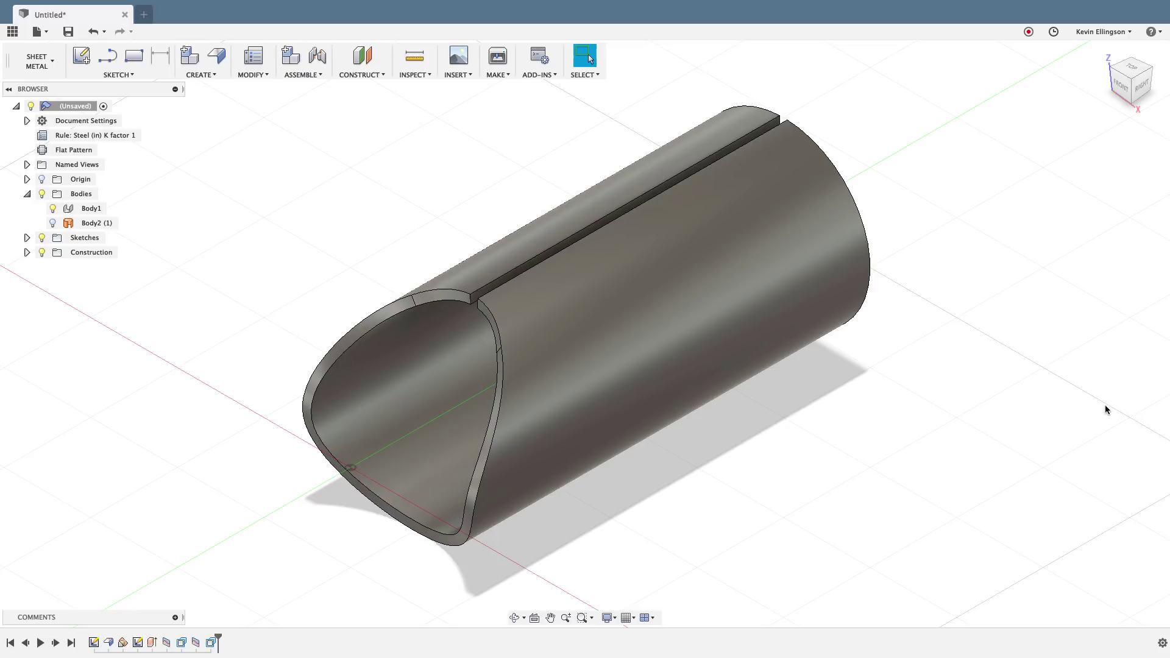
click(351, 419)
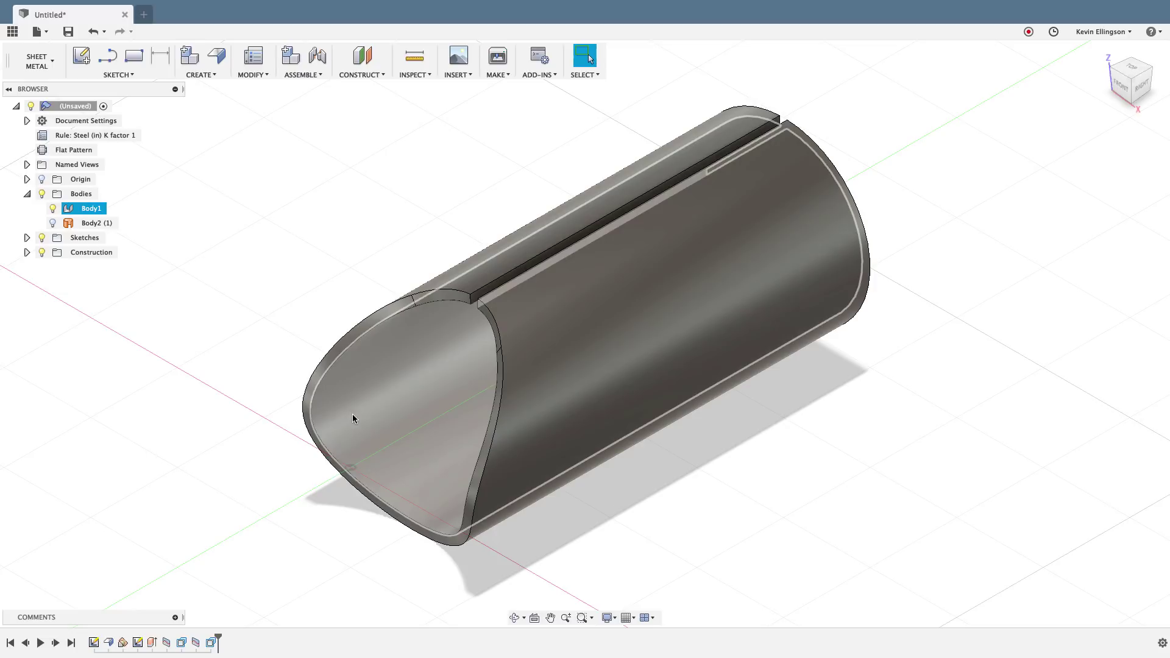
click(689, 440)
click(555, 298)
click(323, 193)
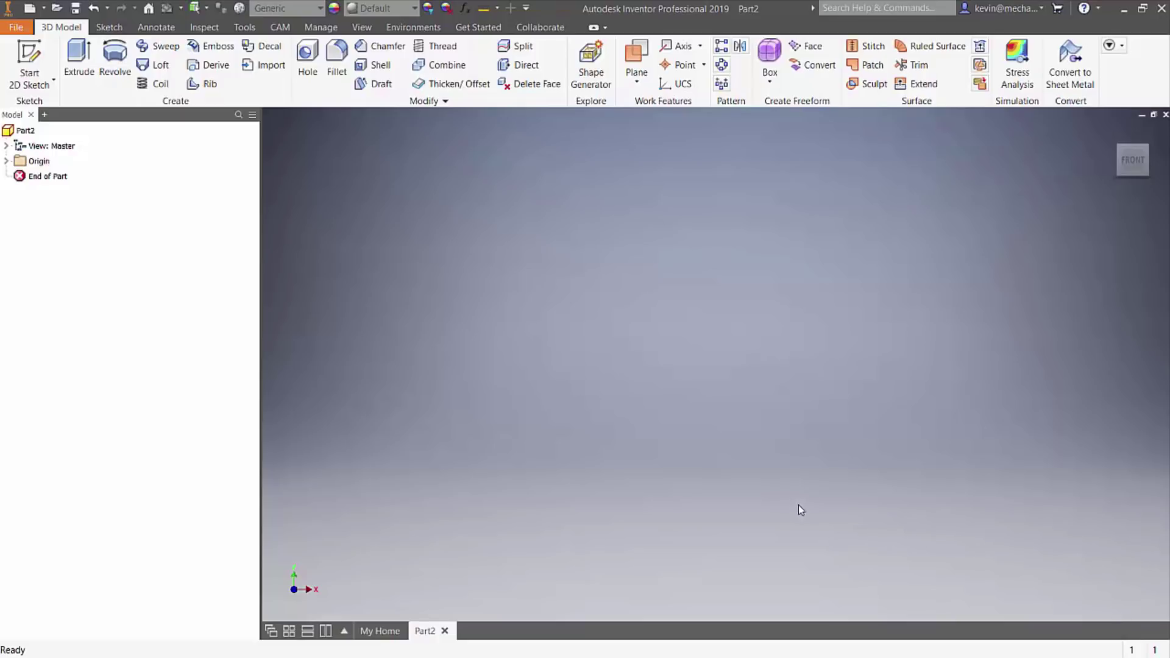
Step: In the empty Inventor part, sketch two concentric circles centred on the origin on the front (XY) plane
click(49, 58)
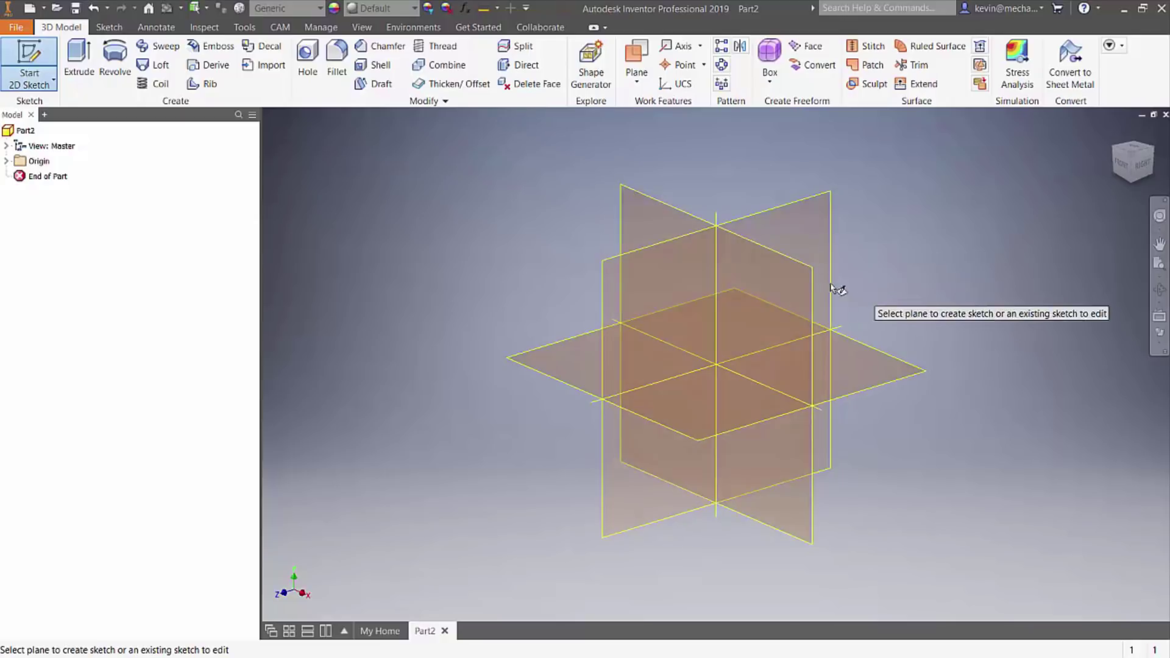
click(787, 282)
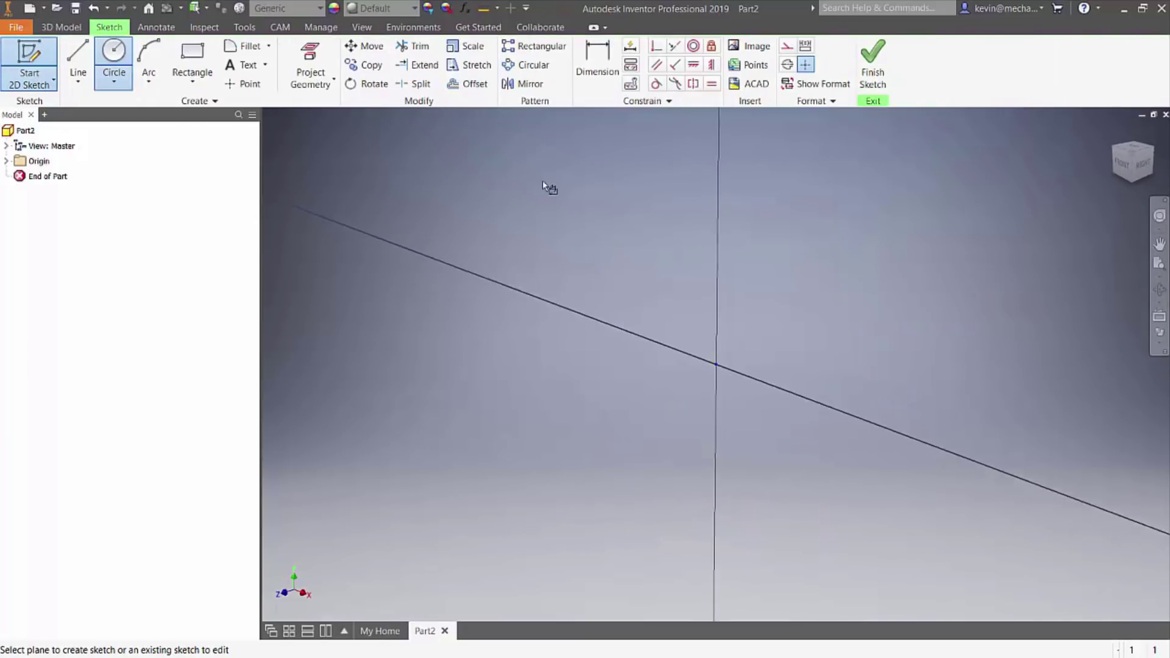
click(114, 55)
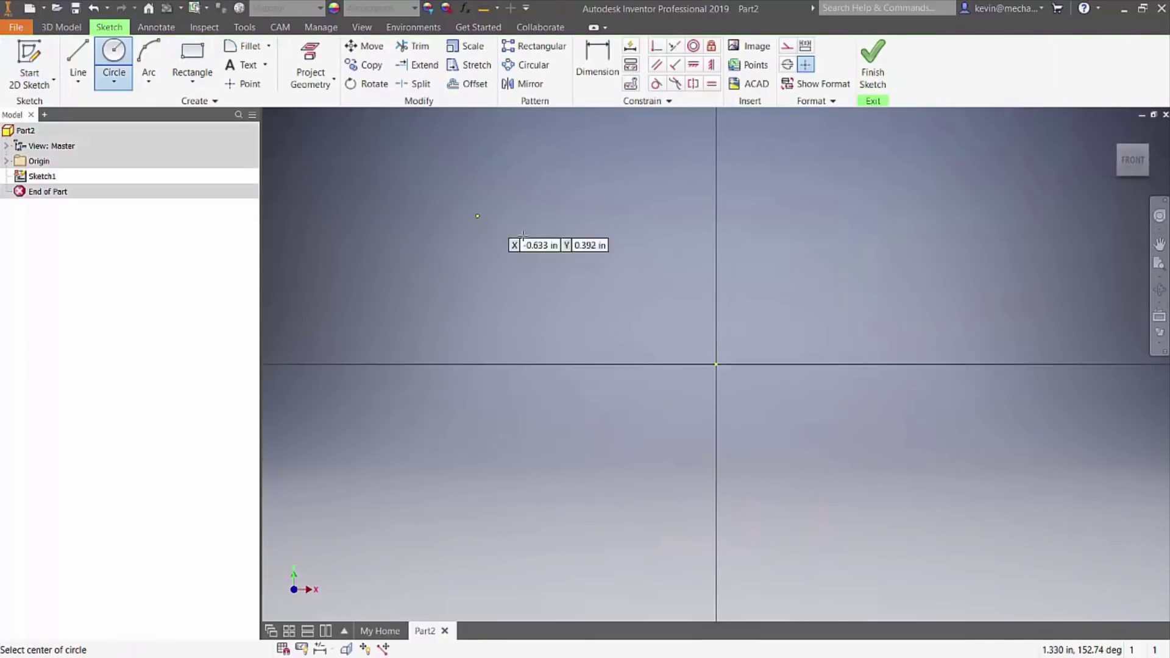
click(716, 364)
click(647, 151)
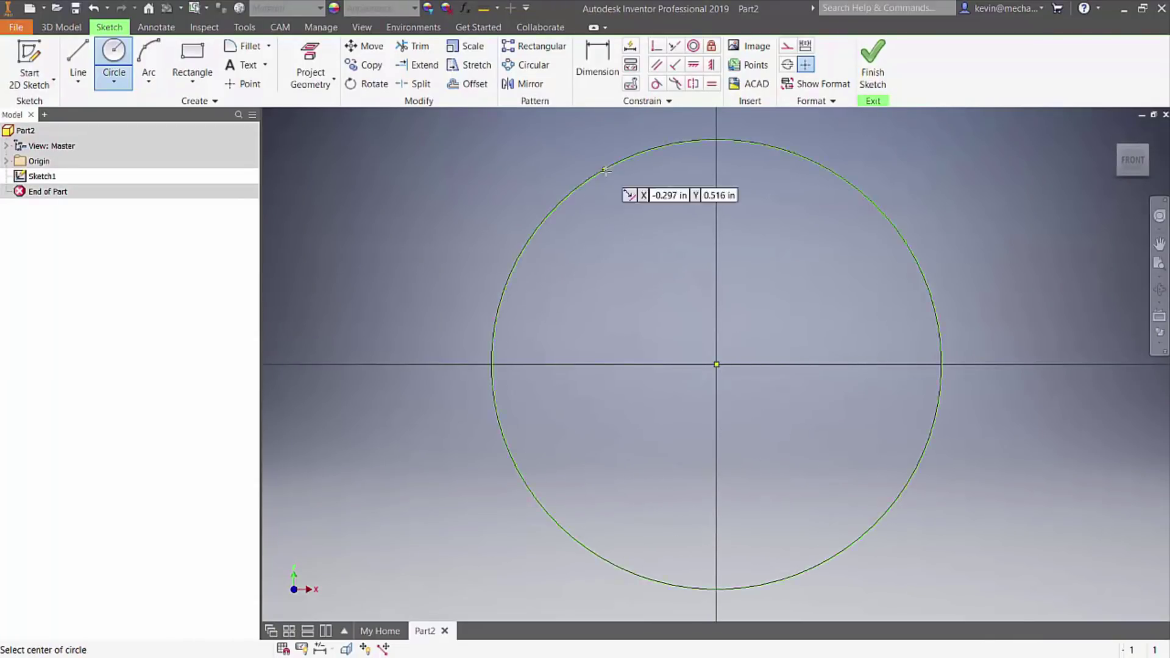
click(716, 365)
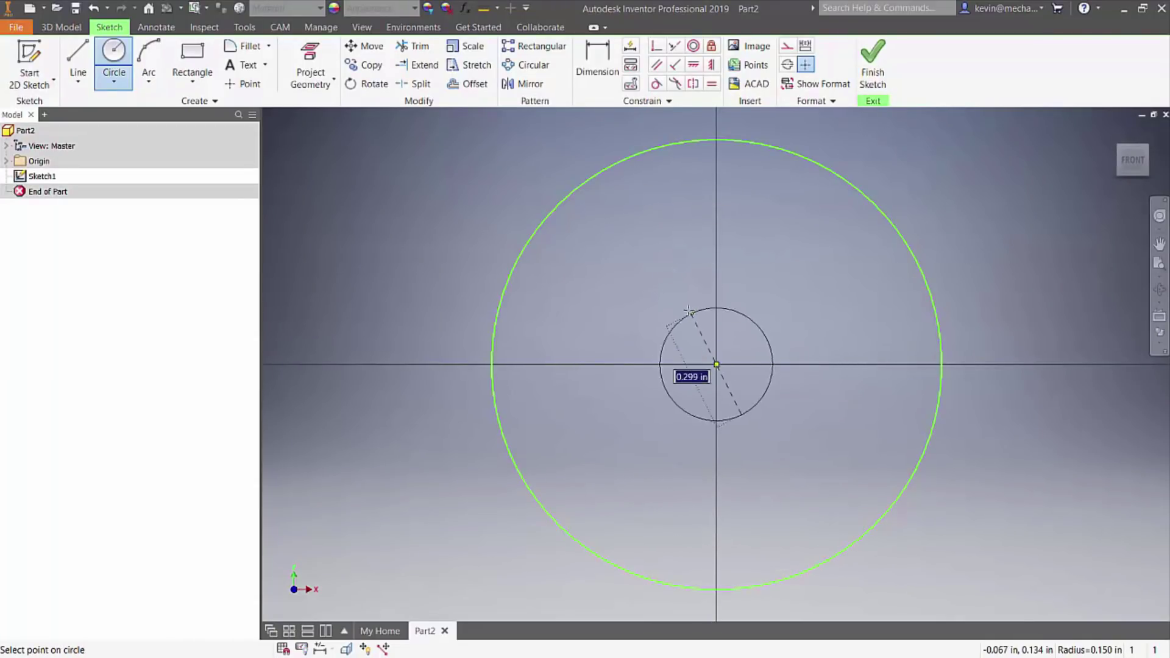
click(645, 224)
key(Escape)
Step: Dimension the outer circle's diameter at 2 in
key(d)
click(556, 213)
click(518, 173)
text(2)
key(Return)
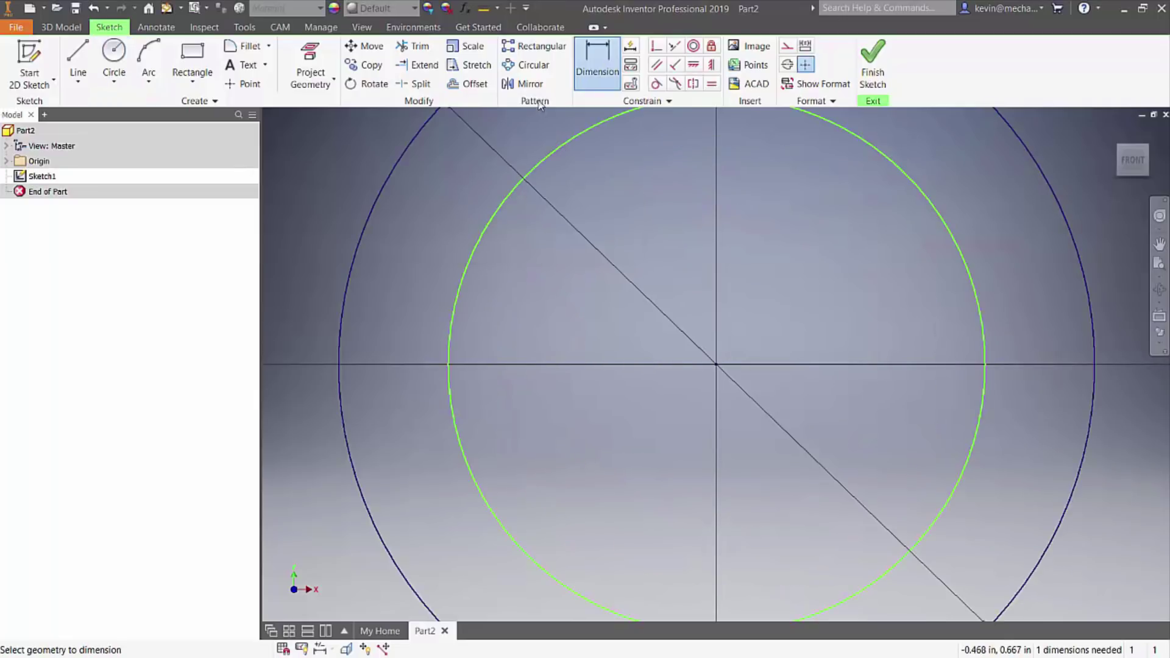
Step: Set the gap between the two circles to 0.1 in and finish the sketch
scroll(533, 281, down, 5)
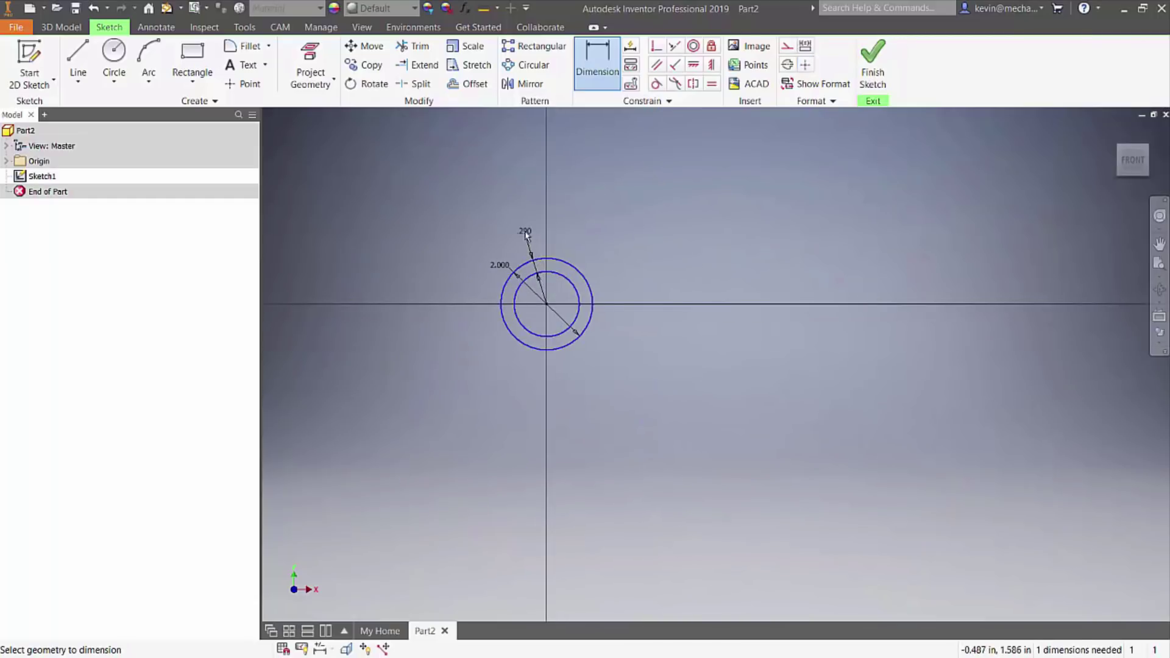
click(524, 232)
text(.1)
key(Return)
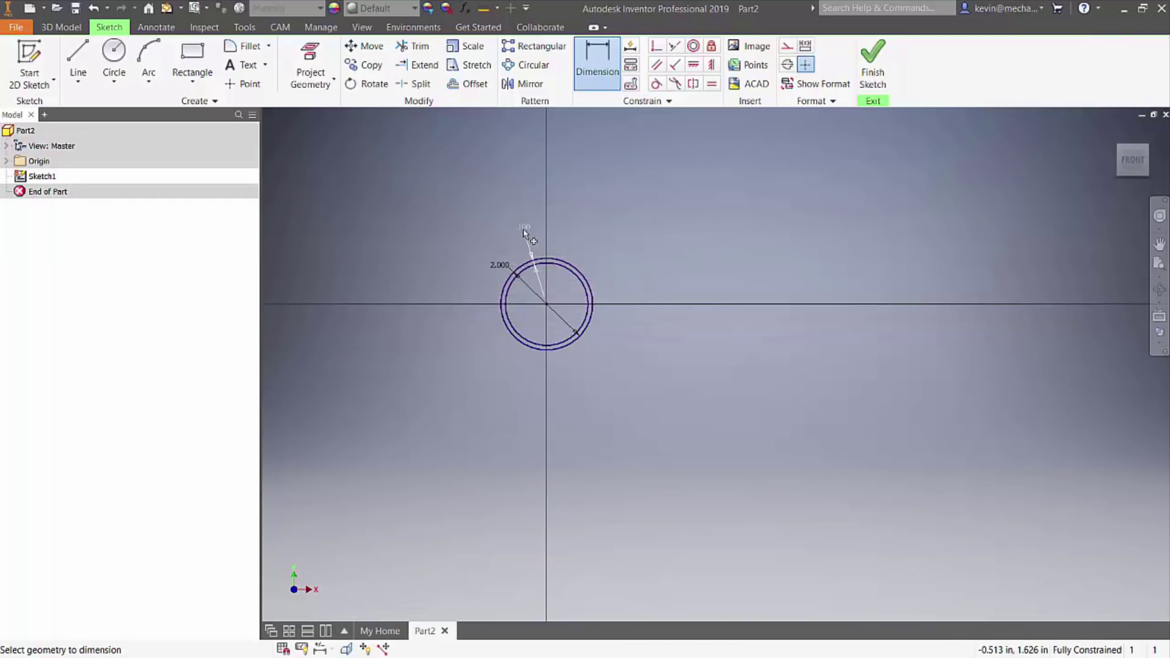
click(872, 64)
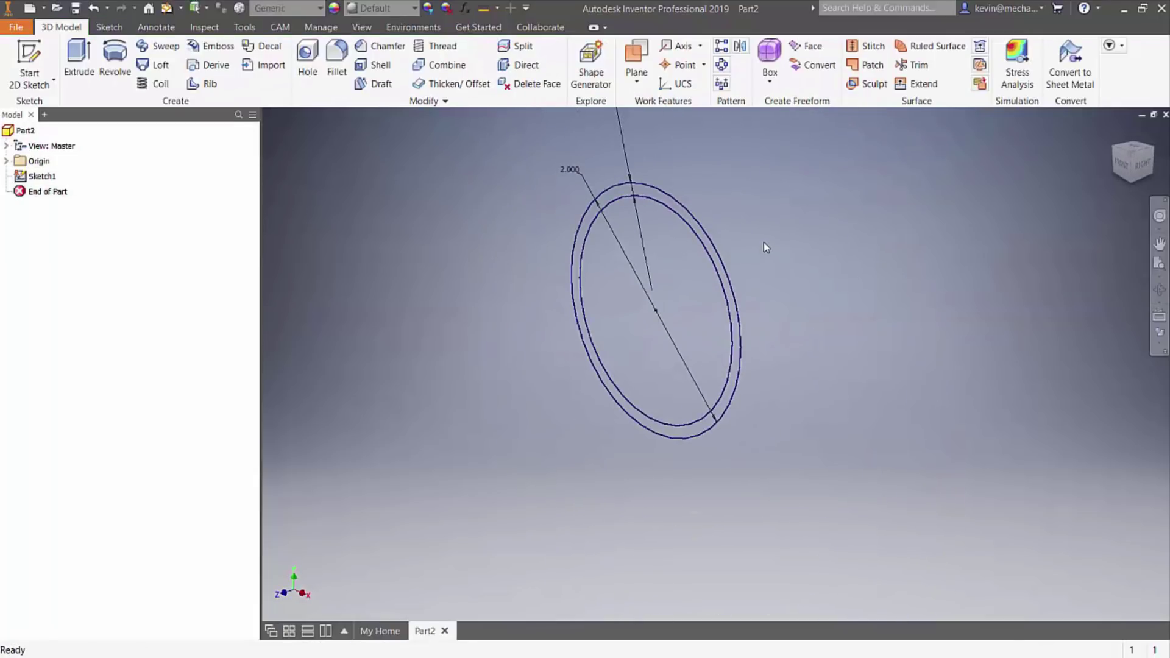
Step: Extrude the ring profile 5 in in the reverse direction to form the tube, and restore the home view
click(79, 61)
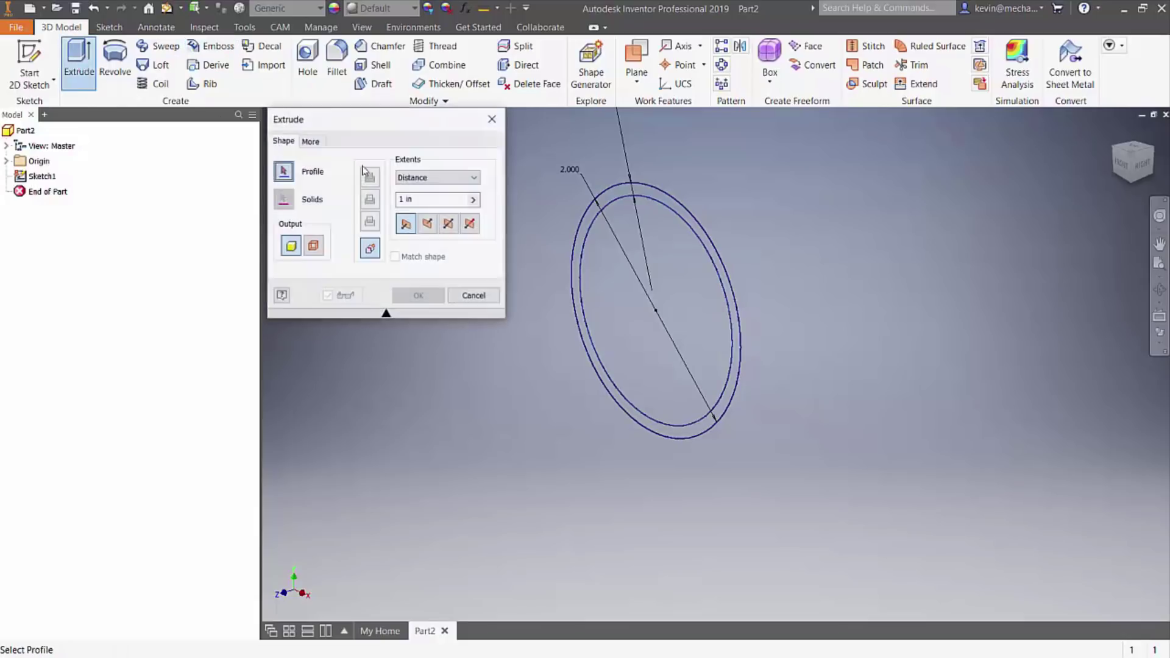
click(612, 196)
click(427, 224)
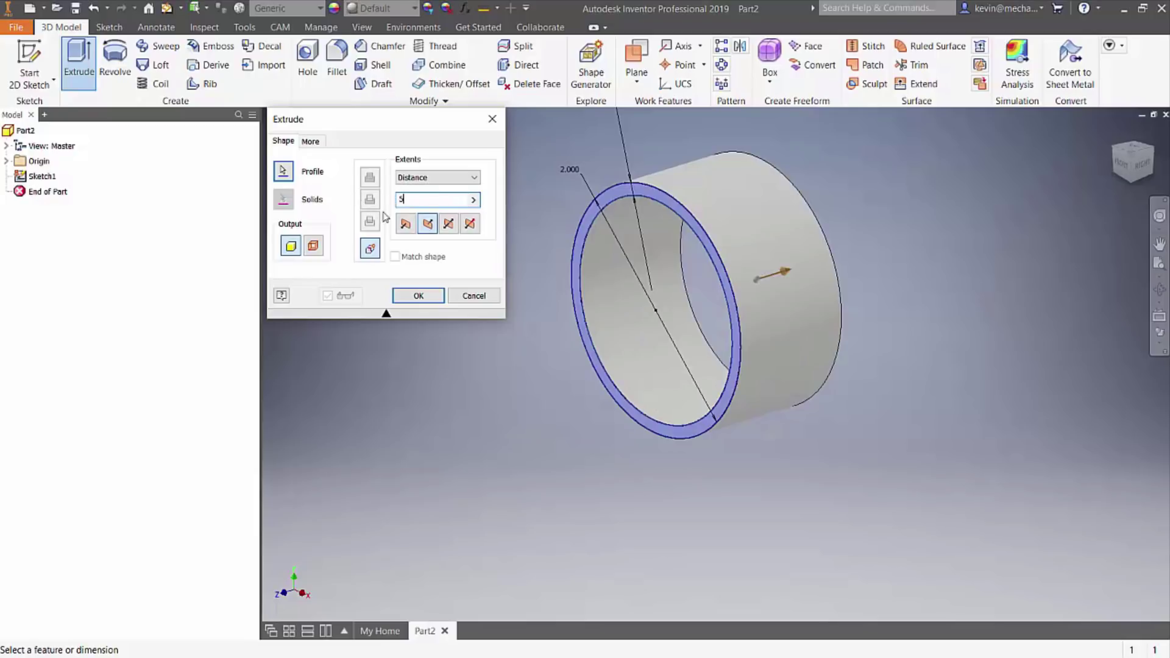
click(418, 295)
key(Home)
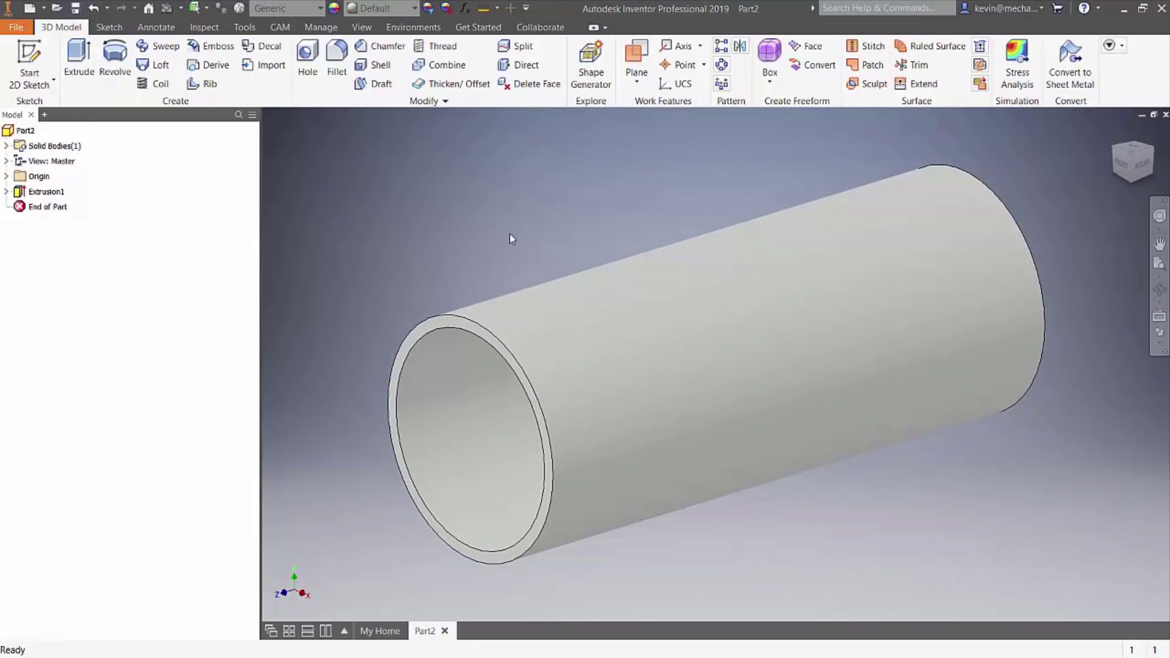
Step: Create a work plane through the X axis at -20 degrees to the XZ plane
click(638, 83)
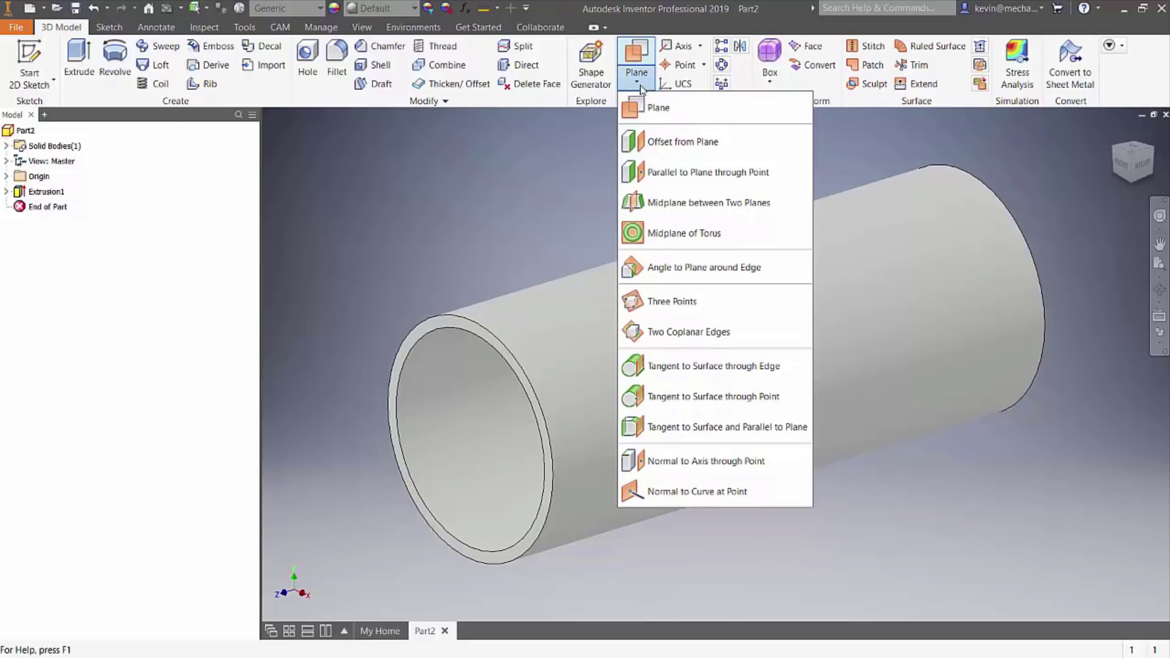
click(640, 87)
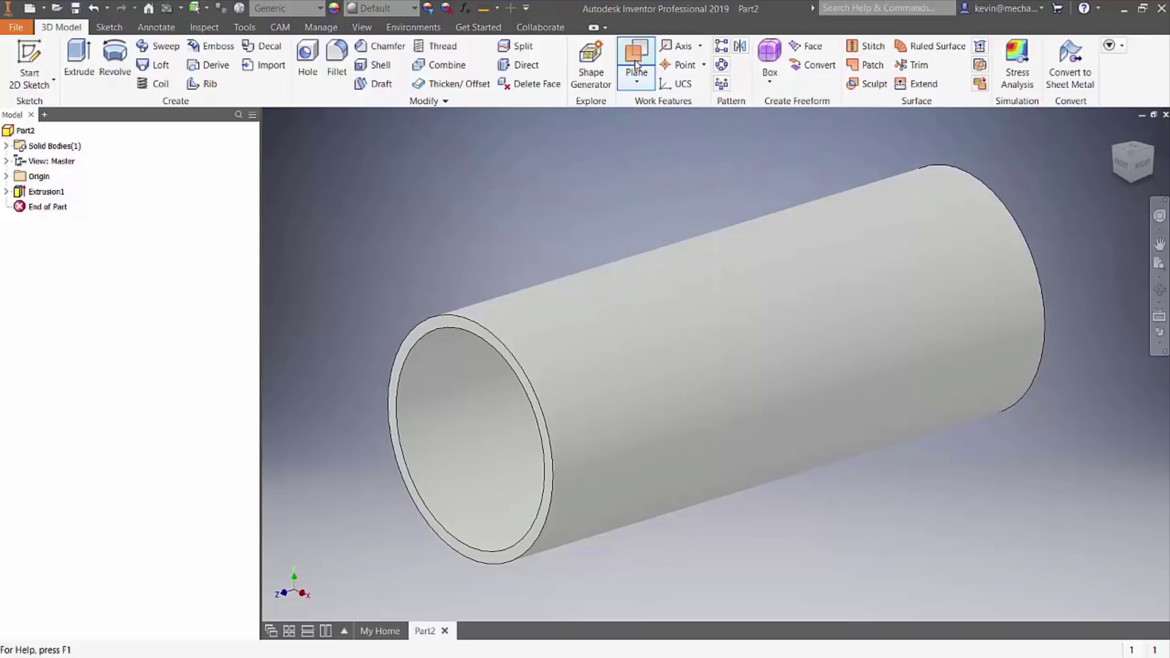
click(637, 83)
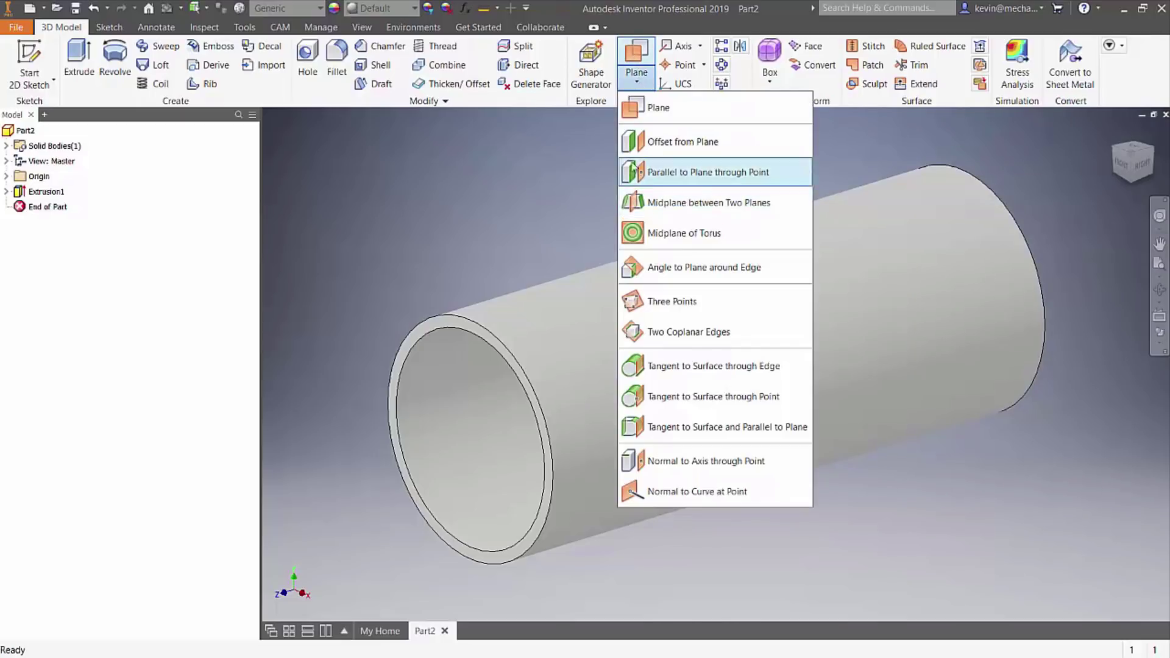
click(646, 167)
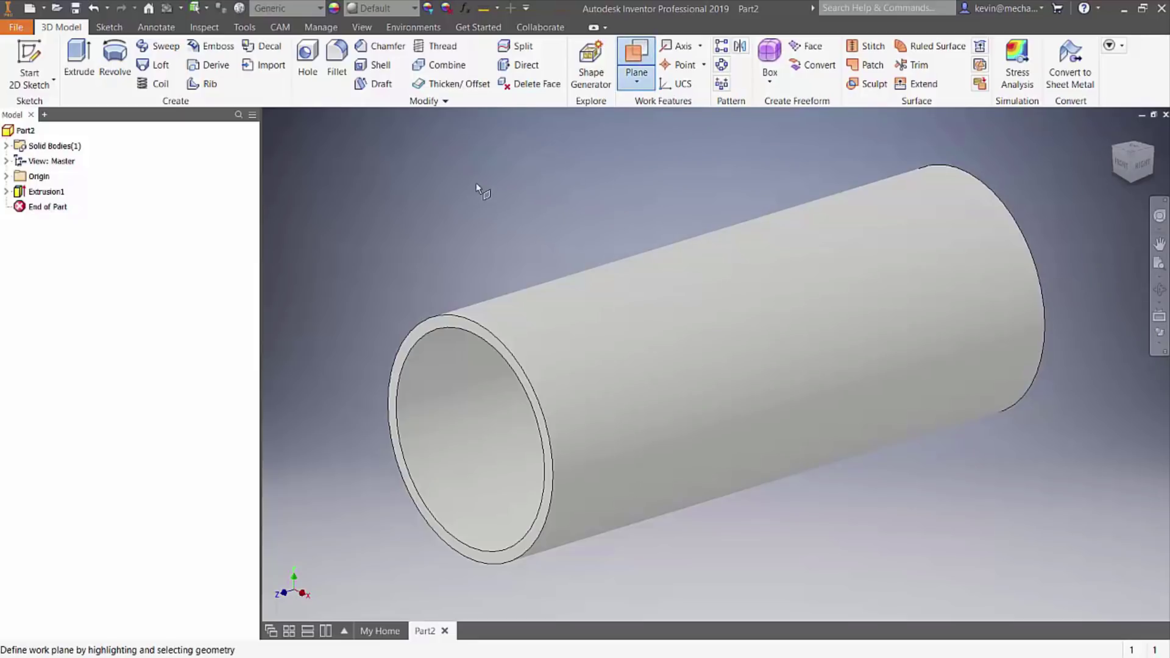
click(6, 191)
click(6, 192)
click(6, 176)
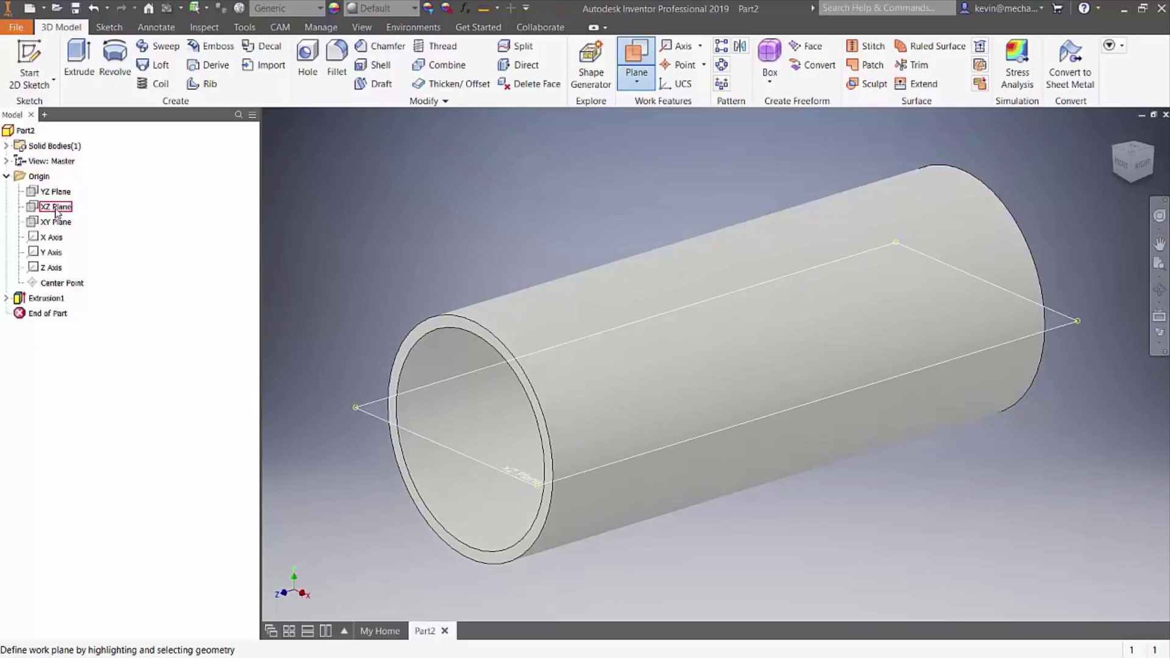
click(56, 209)
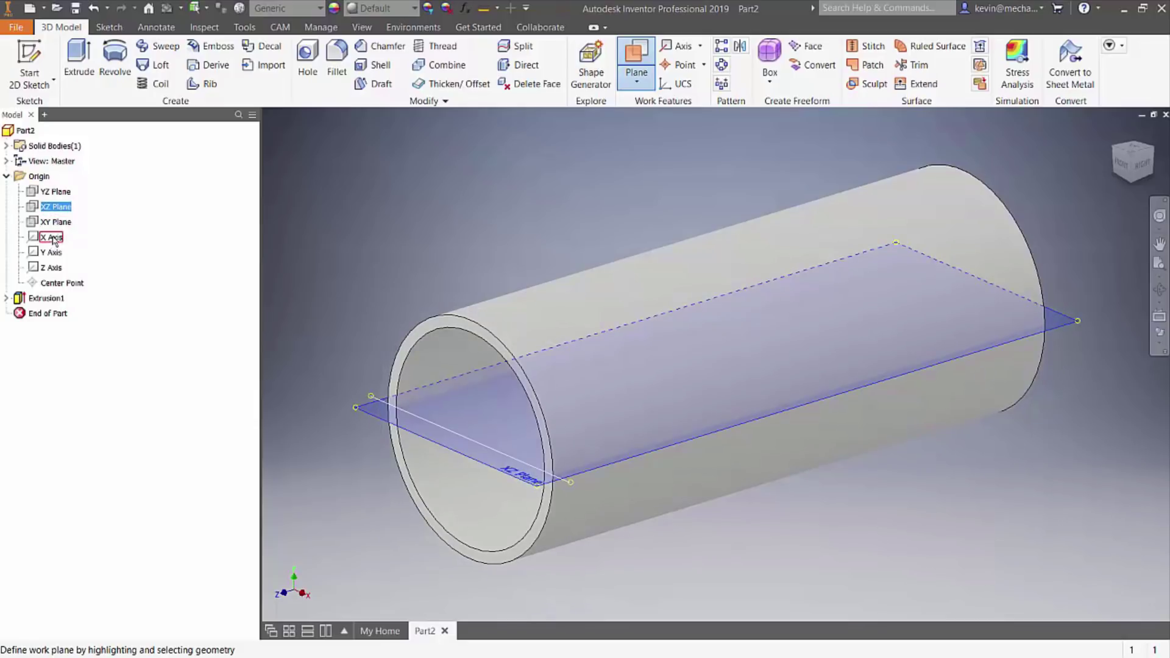
click(52, 237)
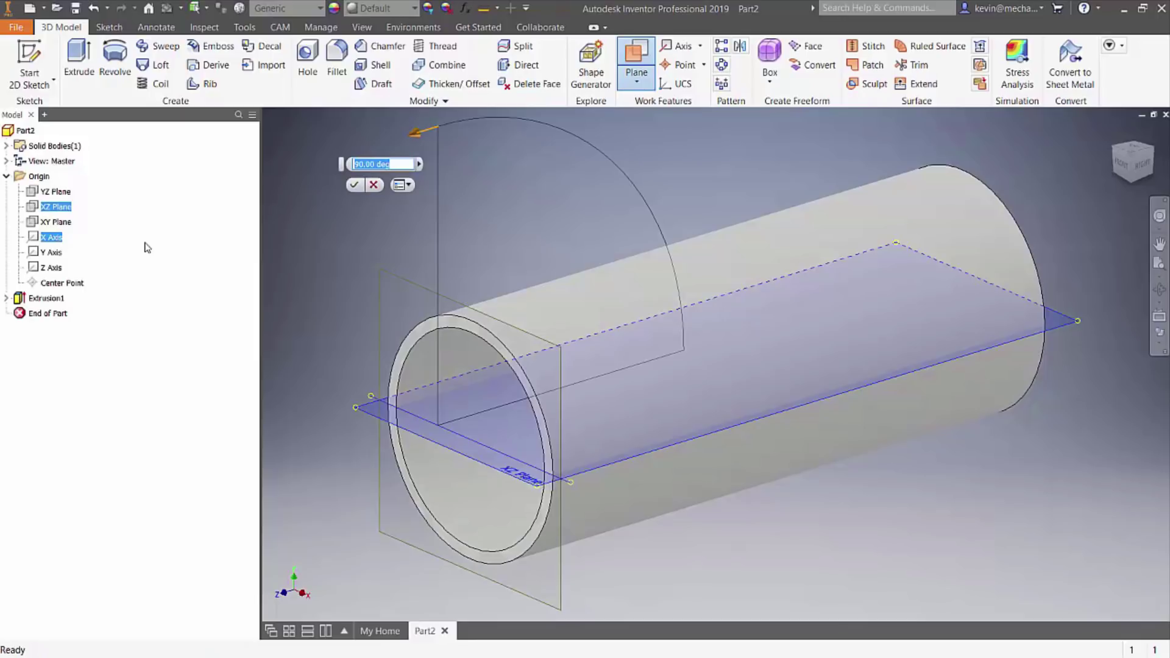
text(-20)
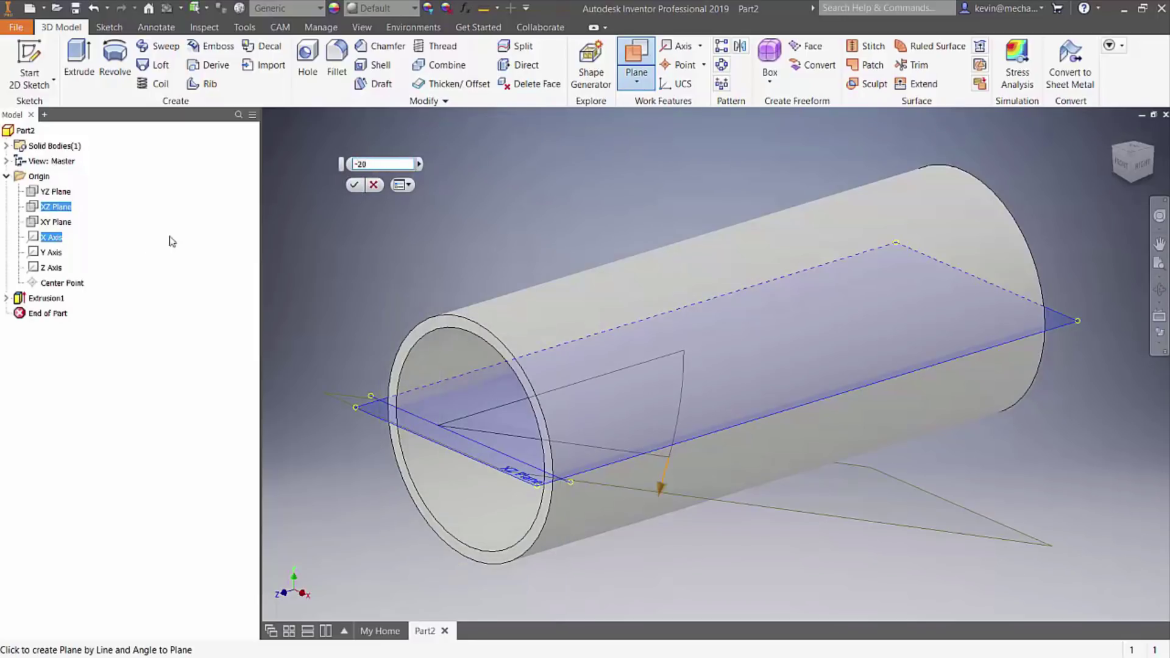
click(353, 188)
Step: Sketch a 2 in diameter circle centred on the origin on the angled work plane and finish the sketch
shift+middle_drag(337, 254, 379, 233)
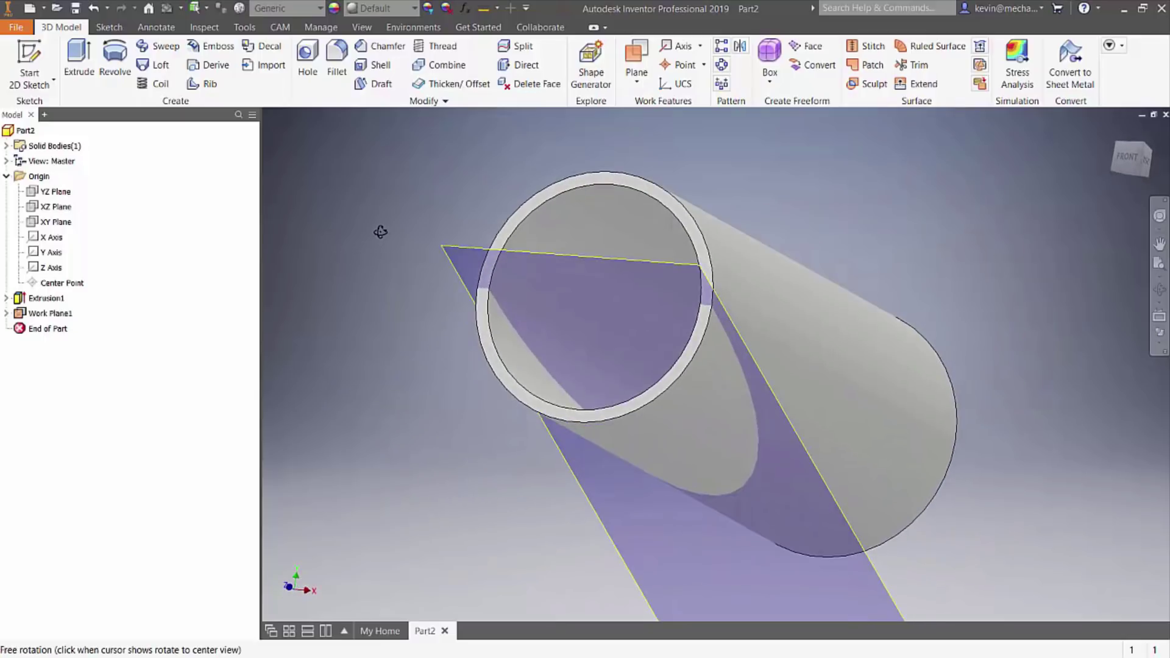
click(29, 66)
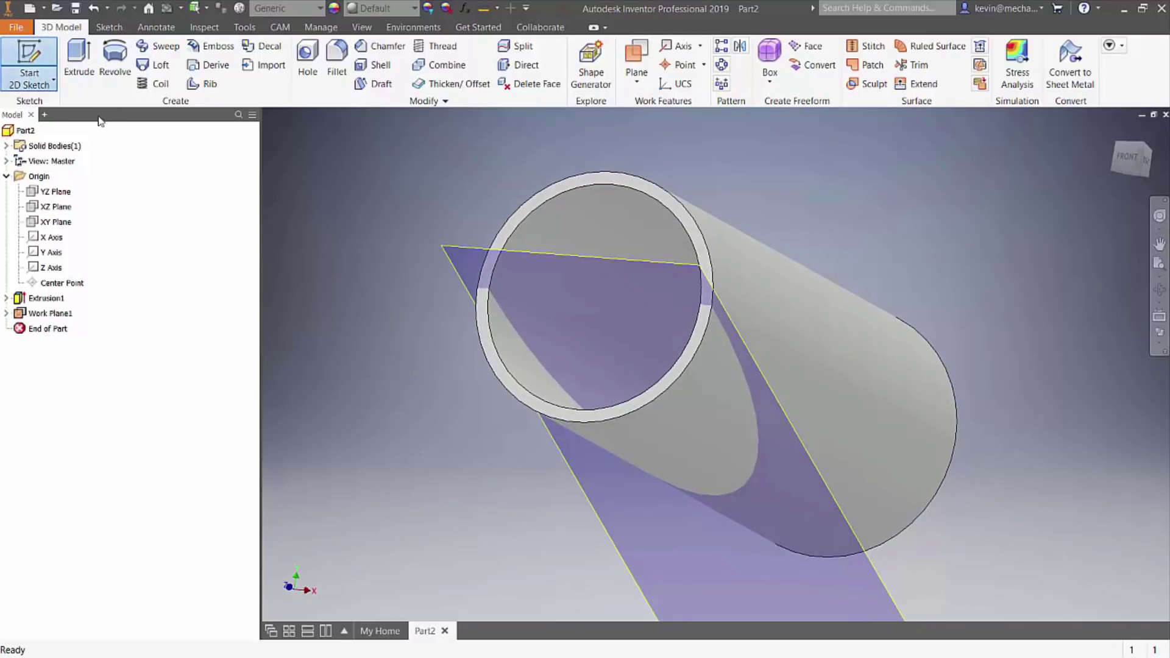
click(460, 253)
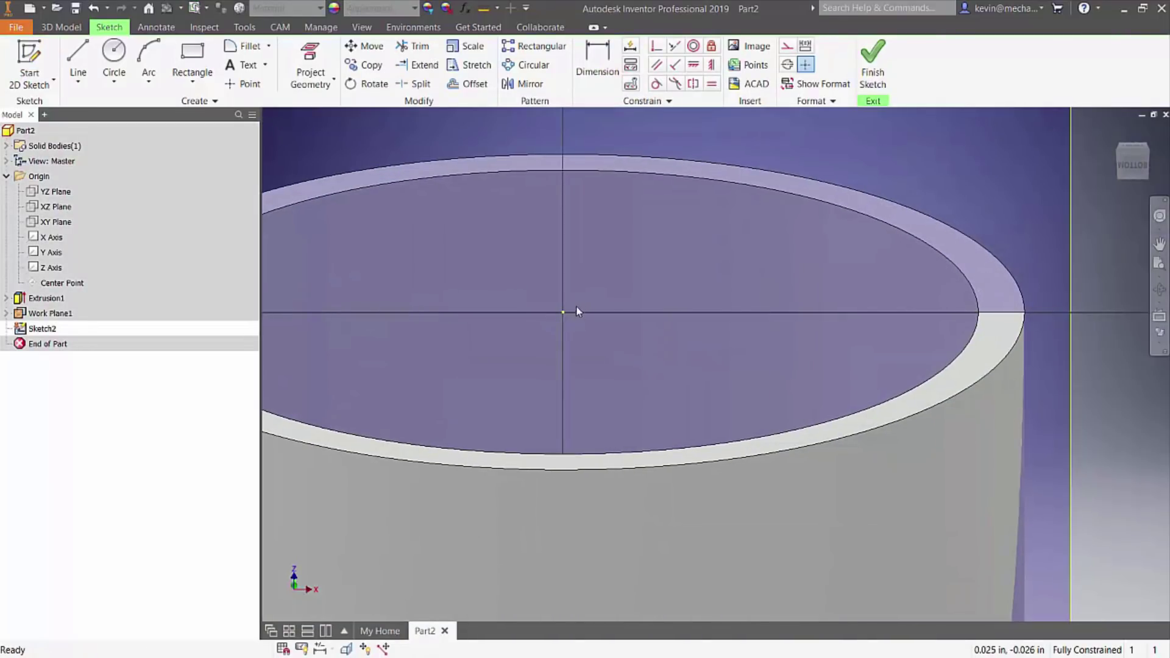
scroll(566, 321, down, 5)
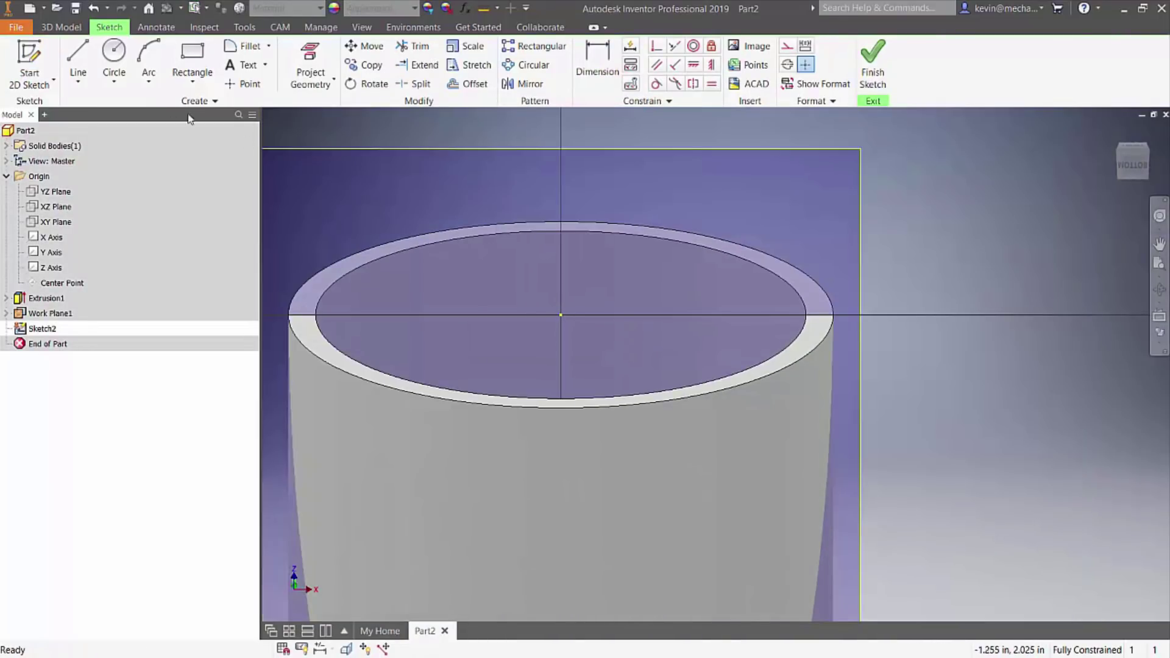
click(114, 61)
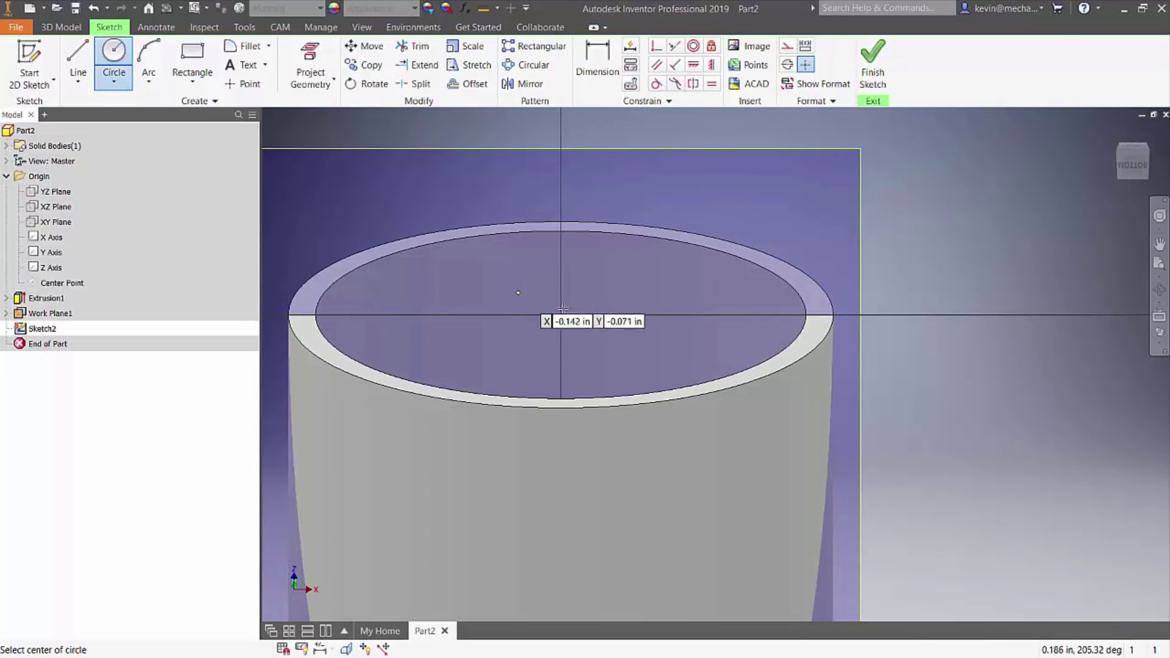
click(561, 314)
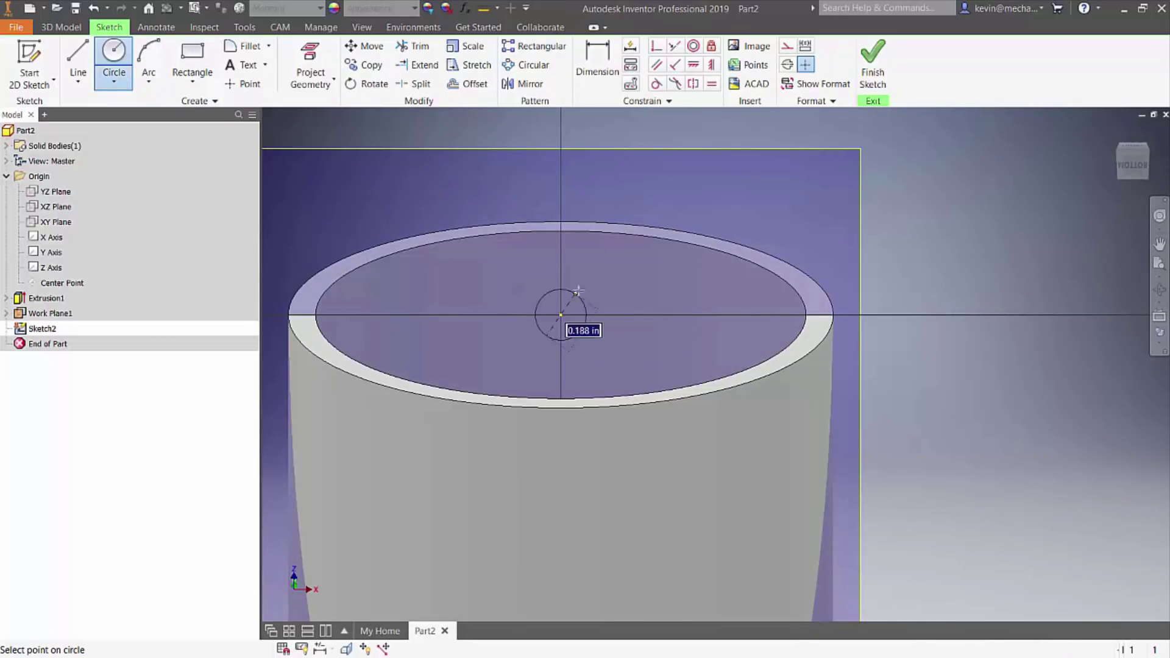
text(2)
key(Return)
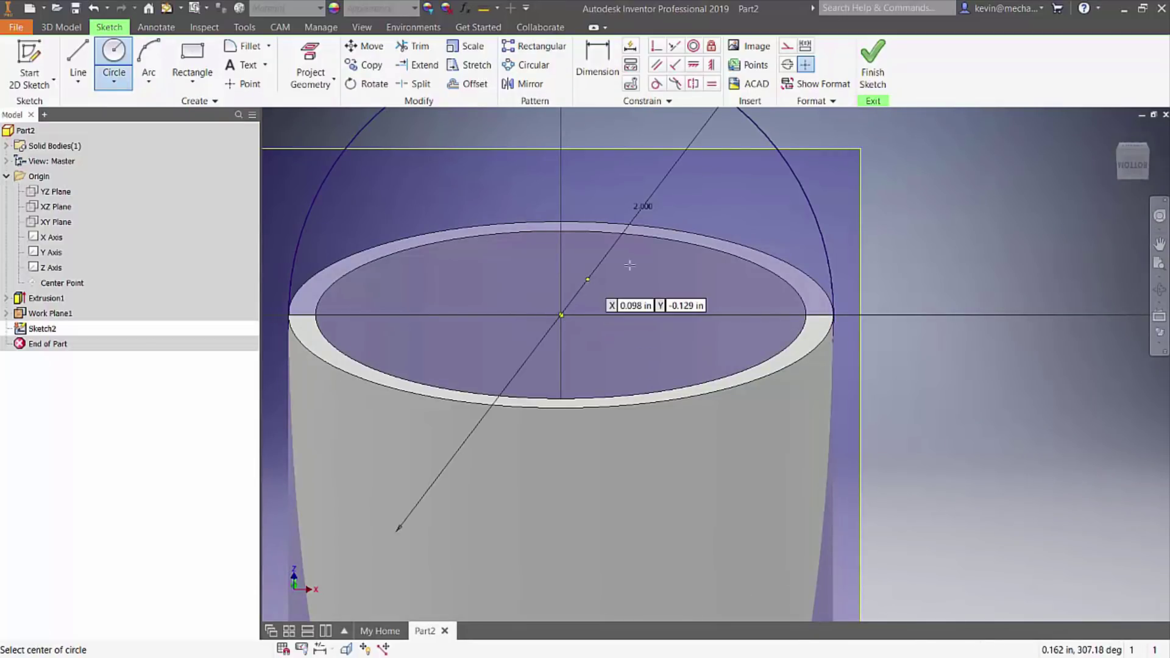
click(873, 64)
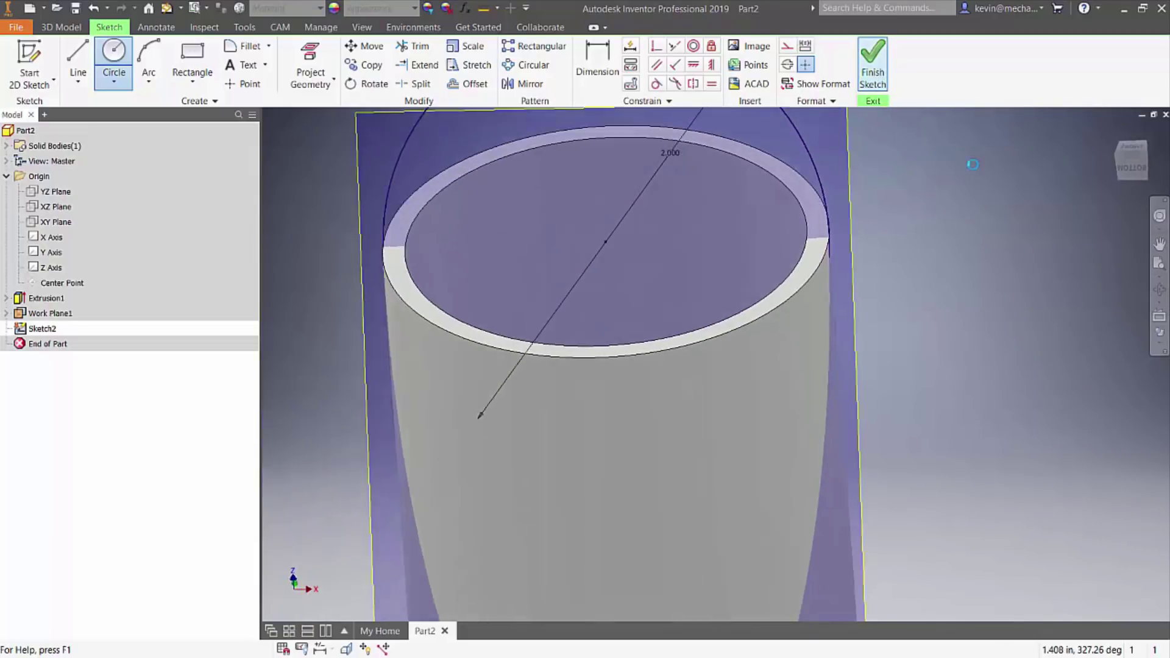
Step: Hide the angled work plane
right_click(55, 315)
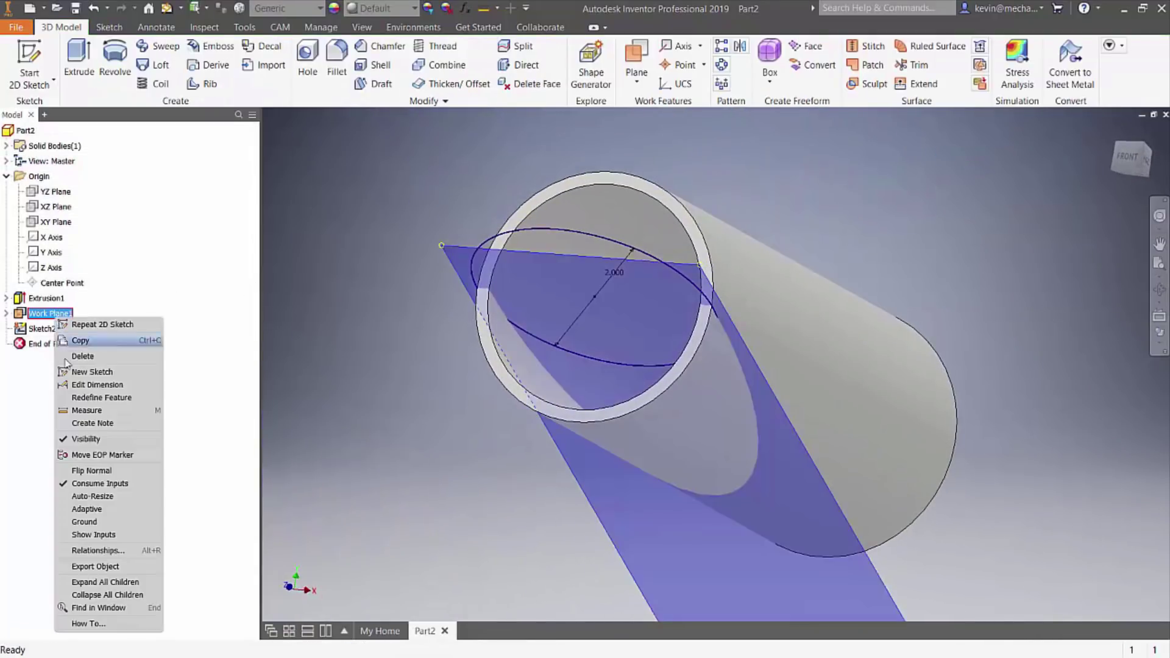
click(86, 438)
mouse_move(478, 271)
shift+middle_down()
mouse_move(457, 327)
mouse_move(457, 269)
shift+middle_up()
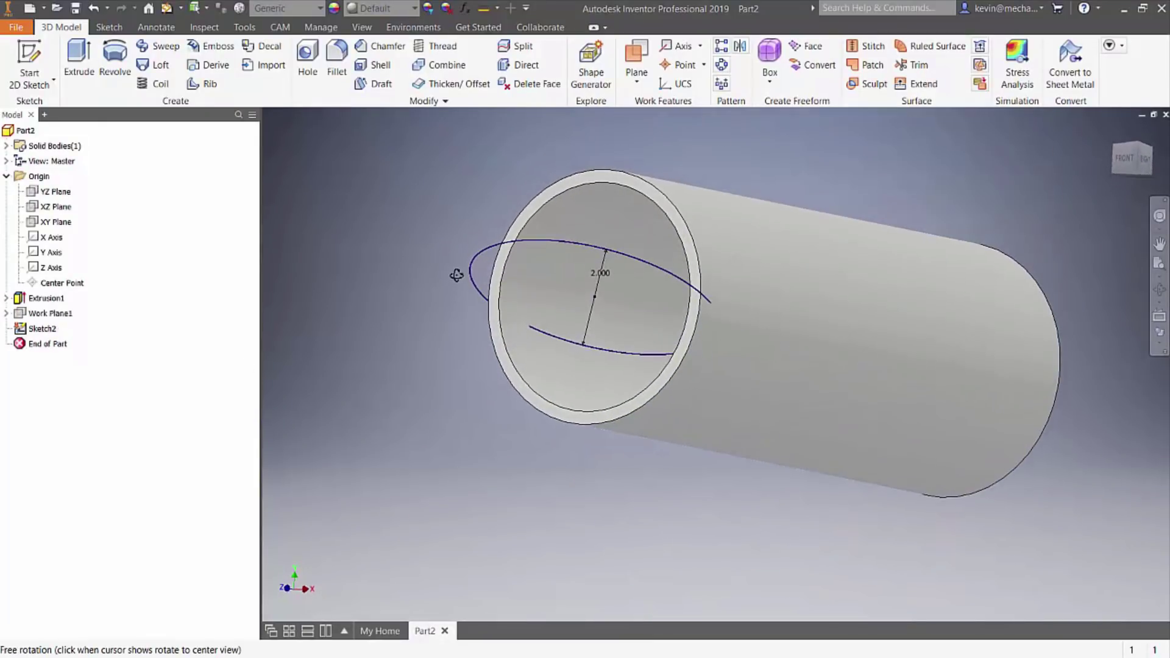
Step: Extrude the 2 in circle as a surface, 5 in symmetrically about its sketch plane
click(79, 57)
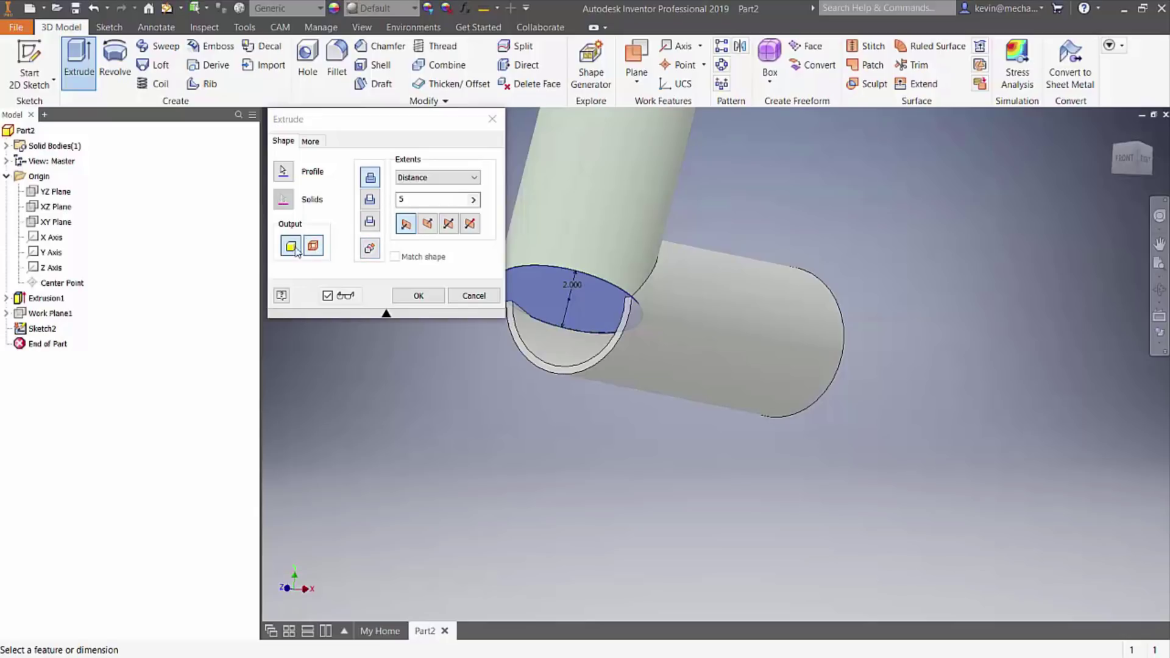
click(312, 247)
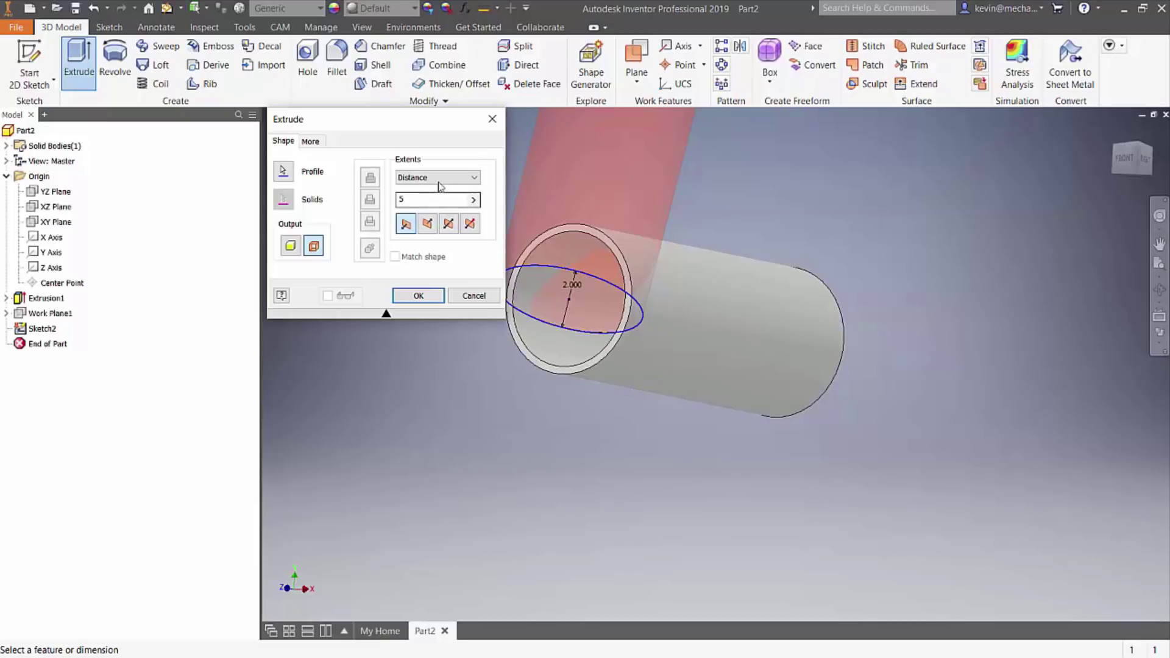
click(448, 224)
scroll(451, 451, down, 3)
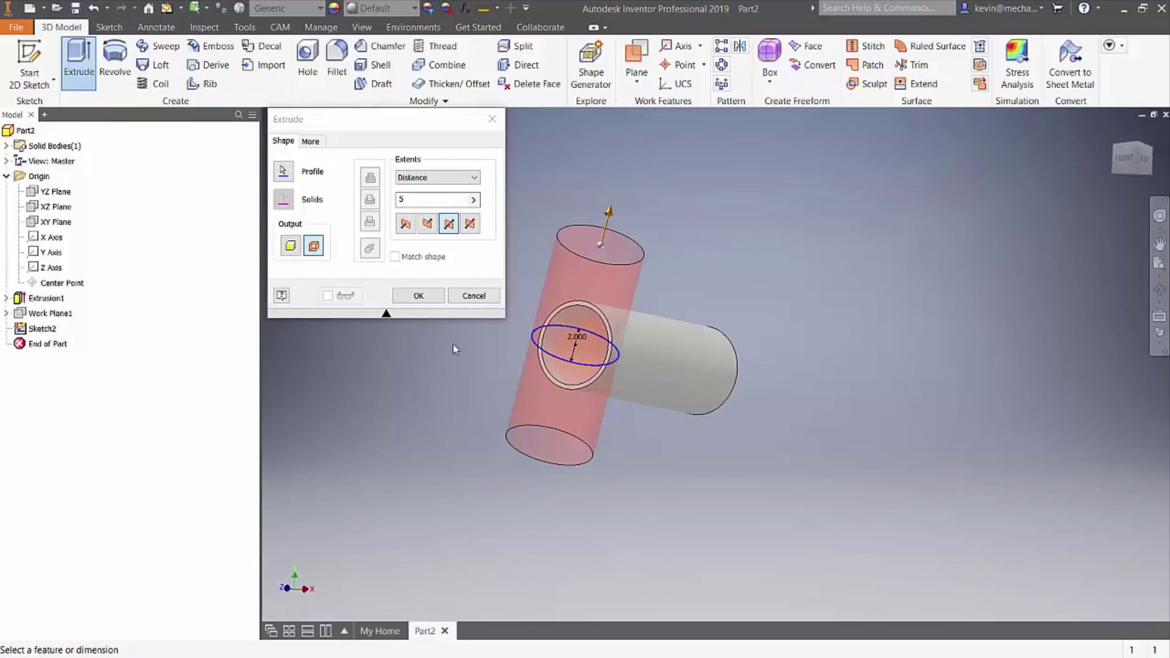
click(418, 301)
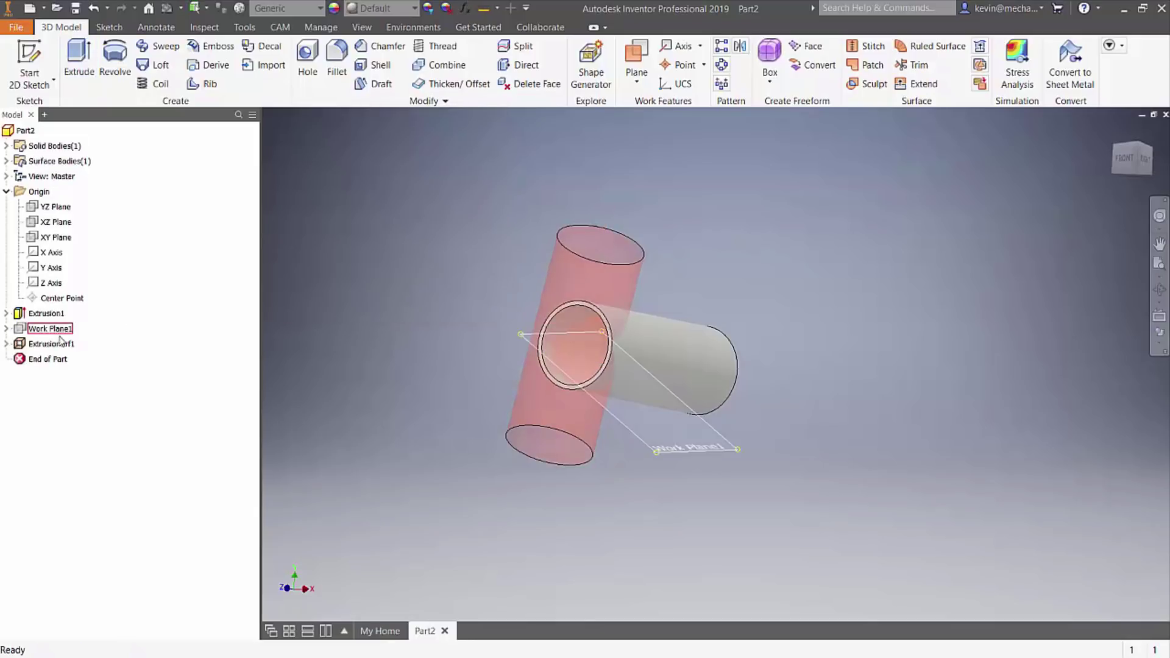
Step: Hide the extruded cylindrical surface and restore the home view
right_click(56, 344)
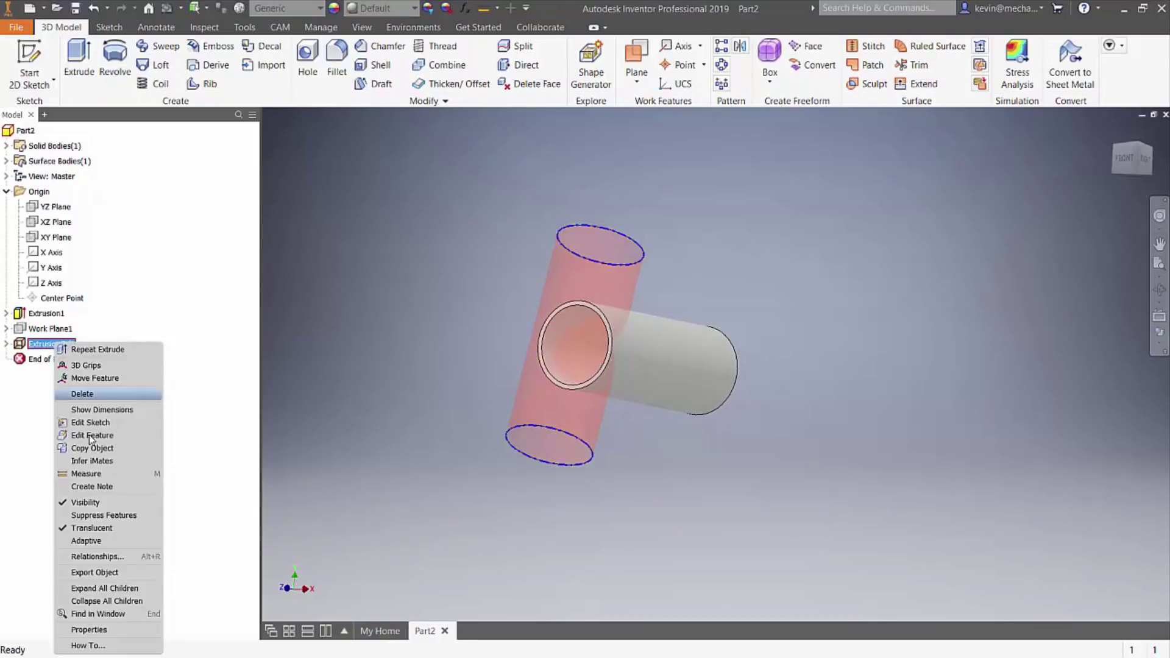
click(101, 500)
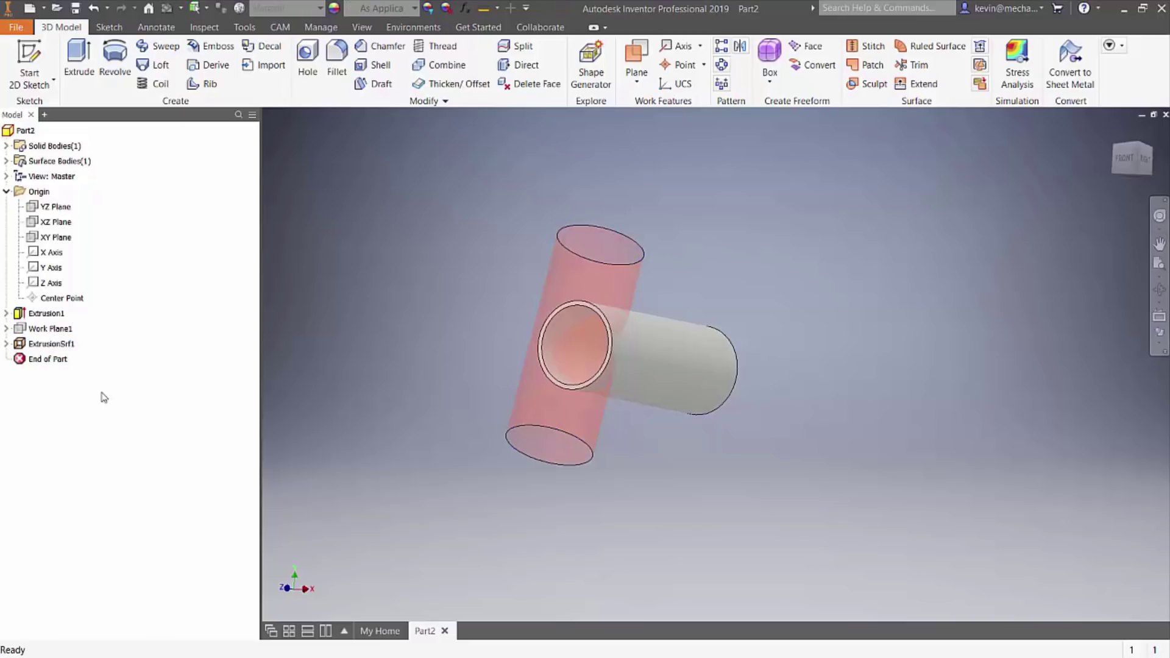
right_click(58, 344)
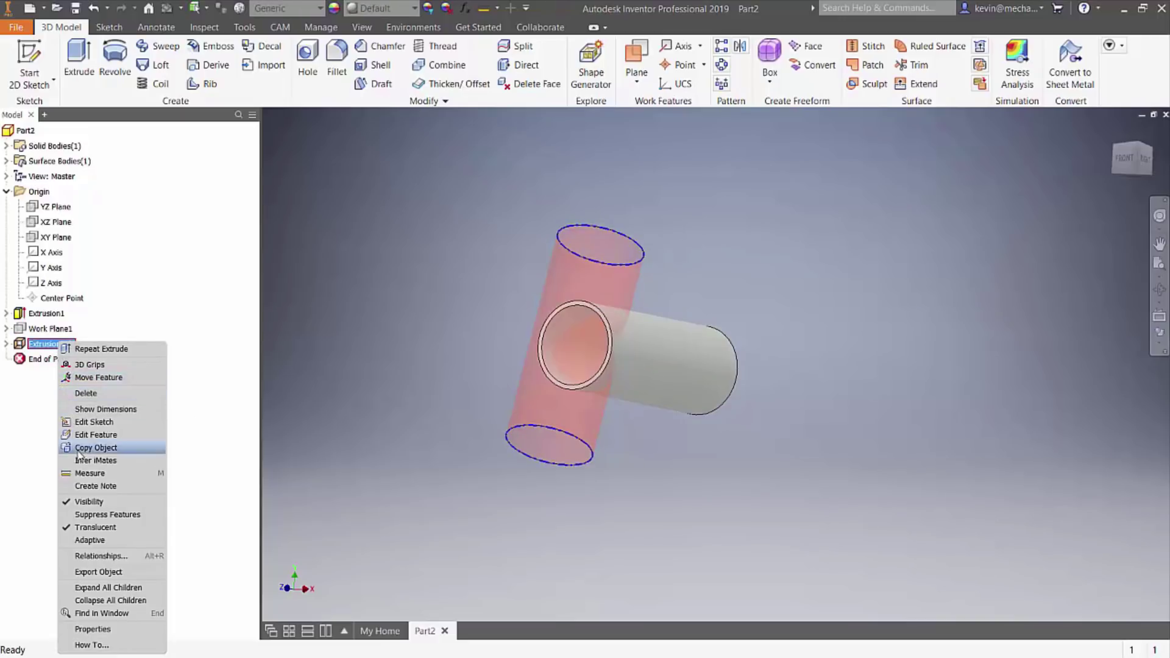
click(88, 501)
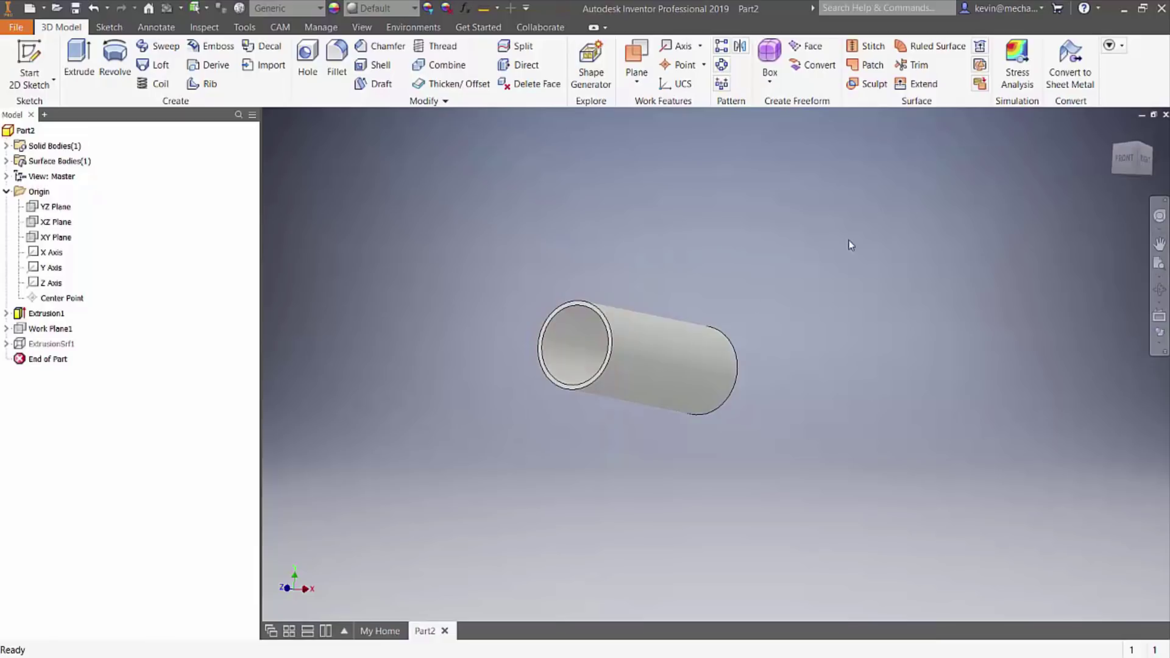
click(1116, 131)
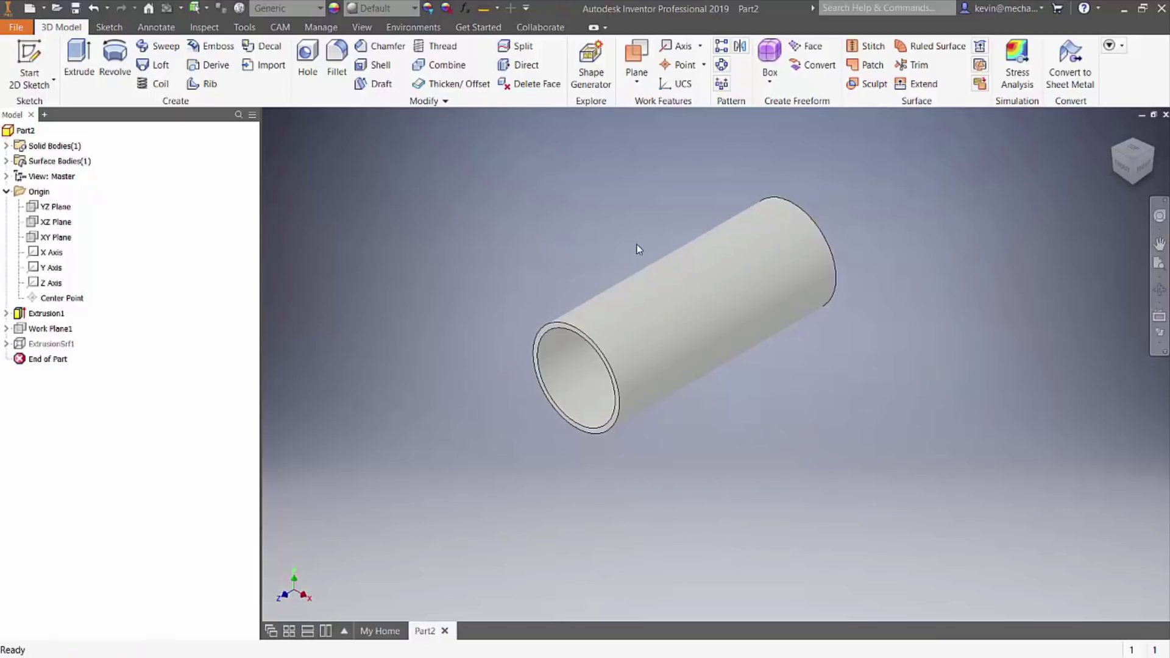
Step: Split the tube's inner face using the hidden extruded surface as the split tool
scroll(588, 245, up, 3)
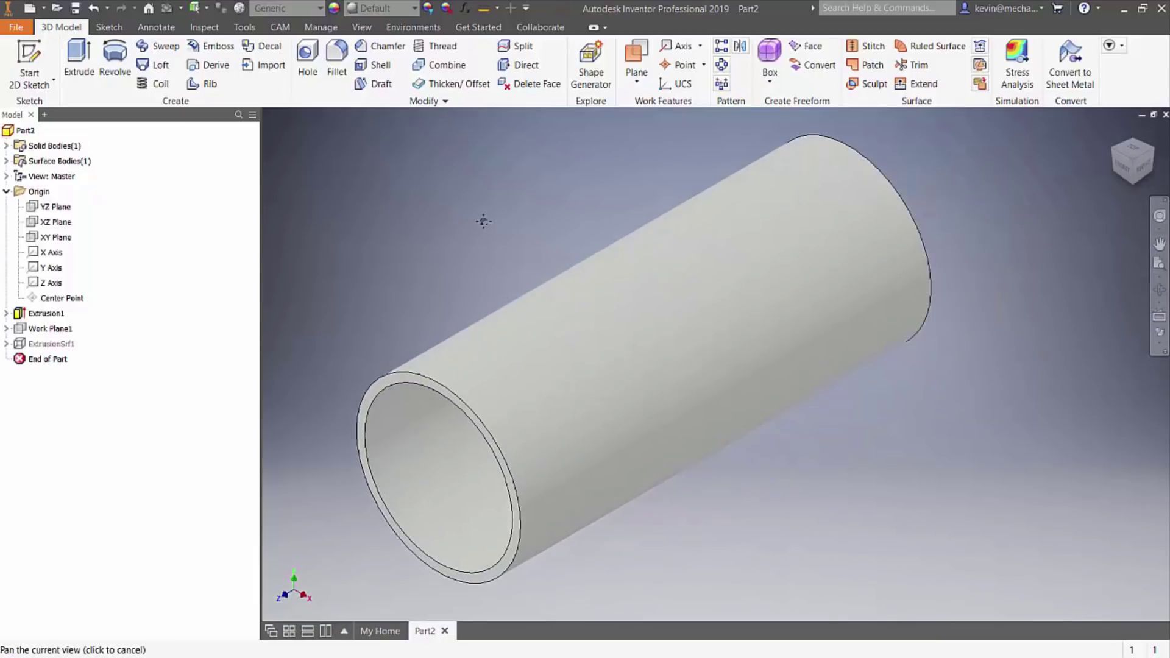
click(521, 50)
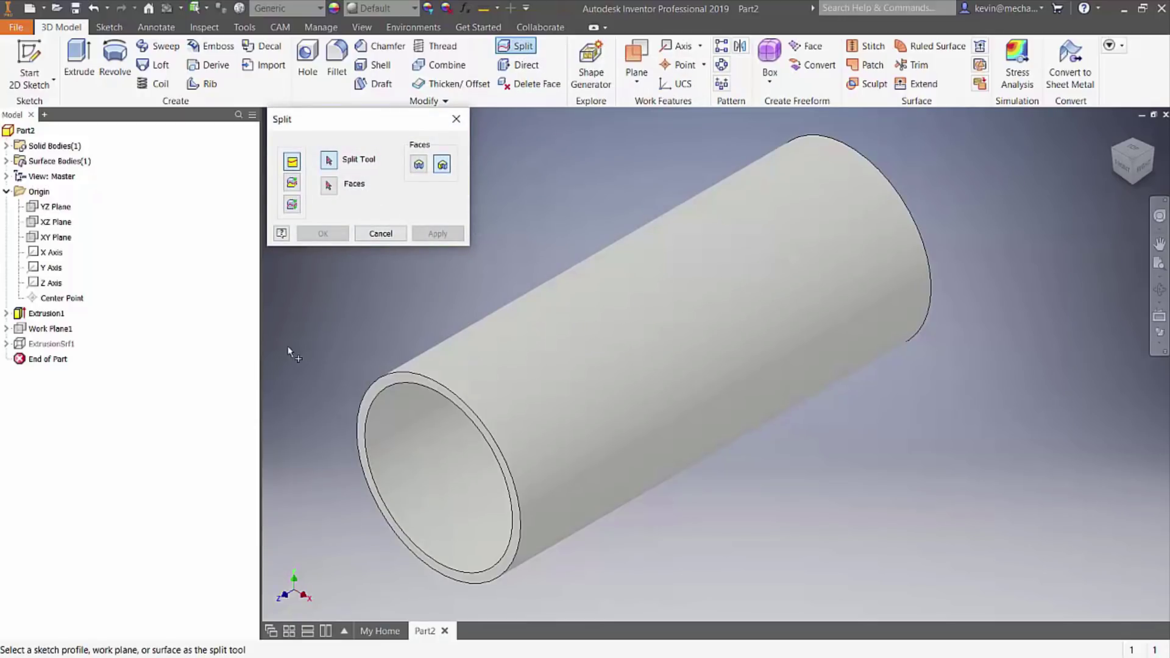
click(60, 345)
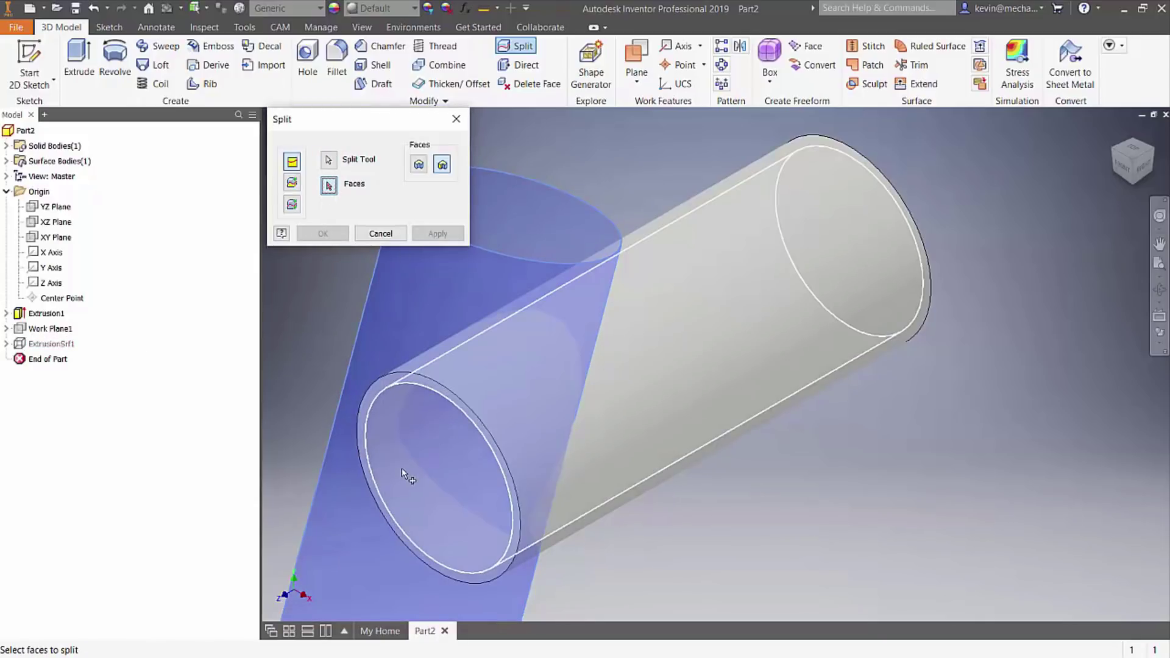
click(401, 467)
click(338, 233)
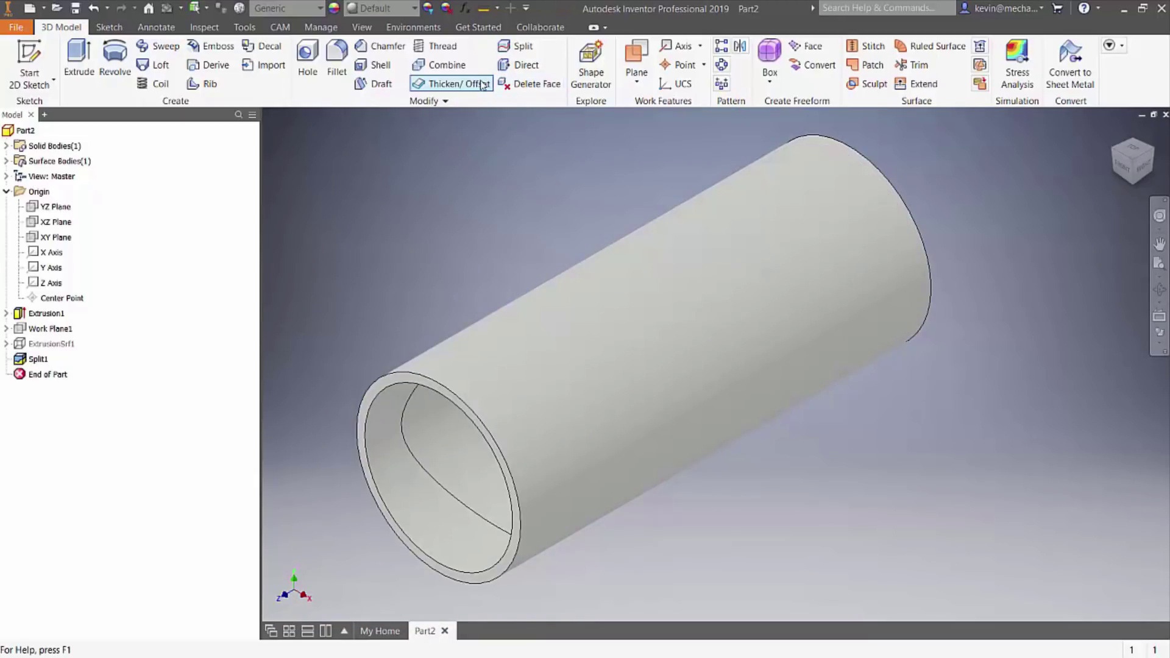
Step: Cut away the split inner face region with Thicken/Offset, 0.1 in outward through the tube wall
click(462, 86)
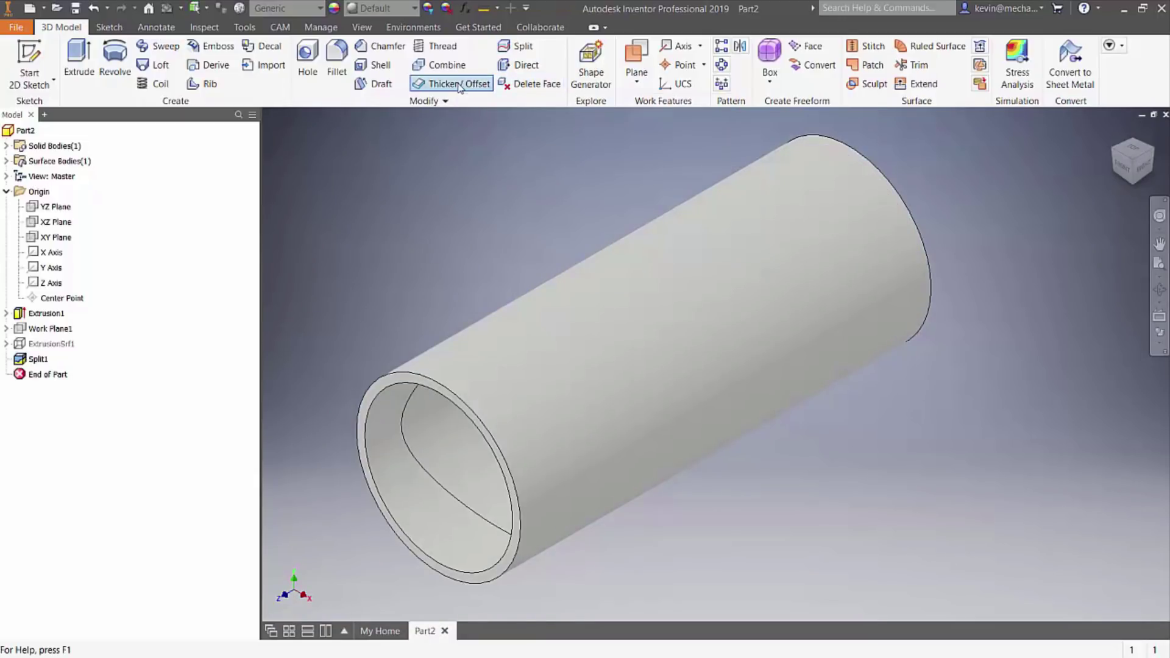
click(393, 469)
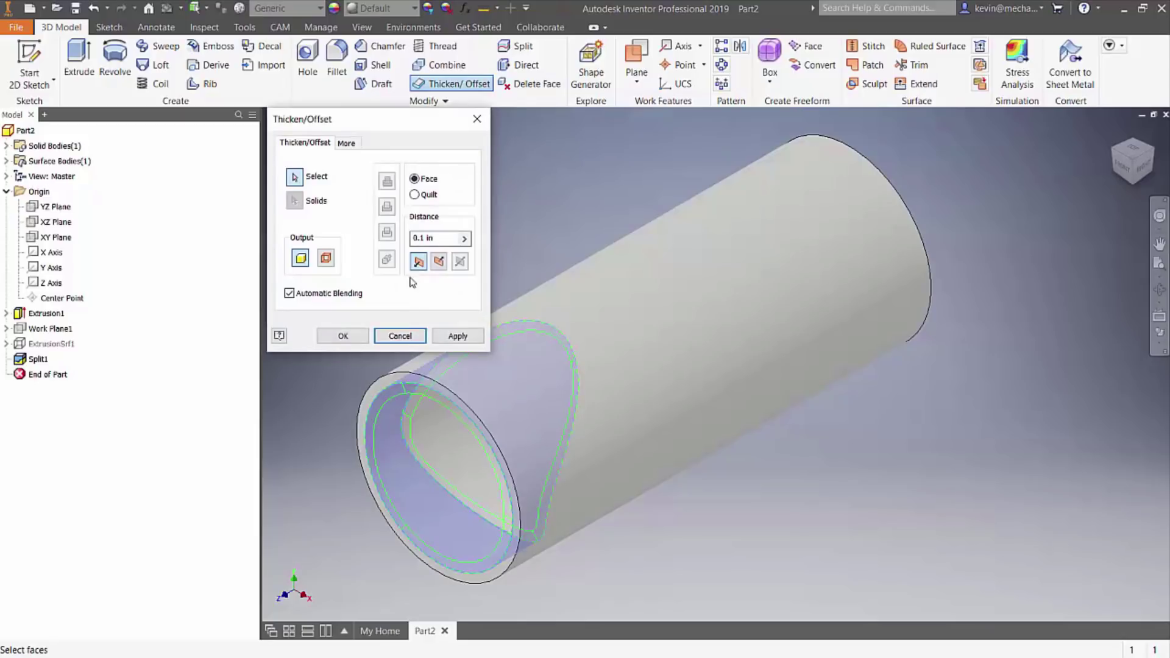
click(415, 194)
click(415, 179)
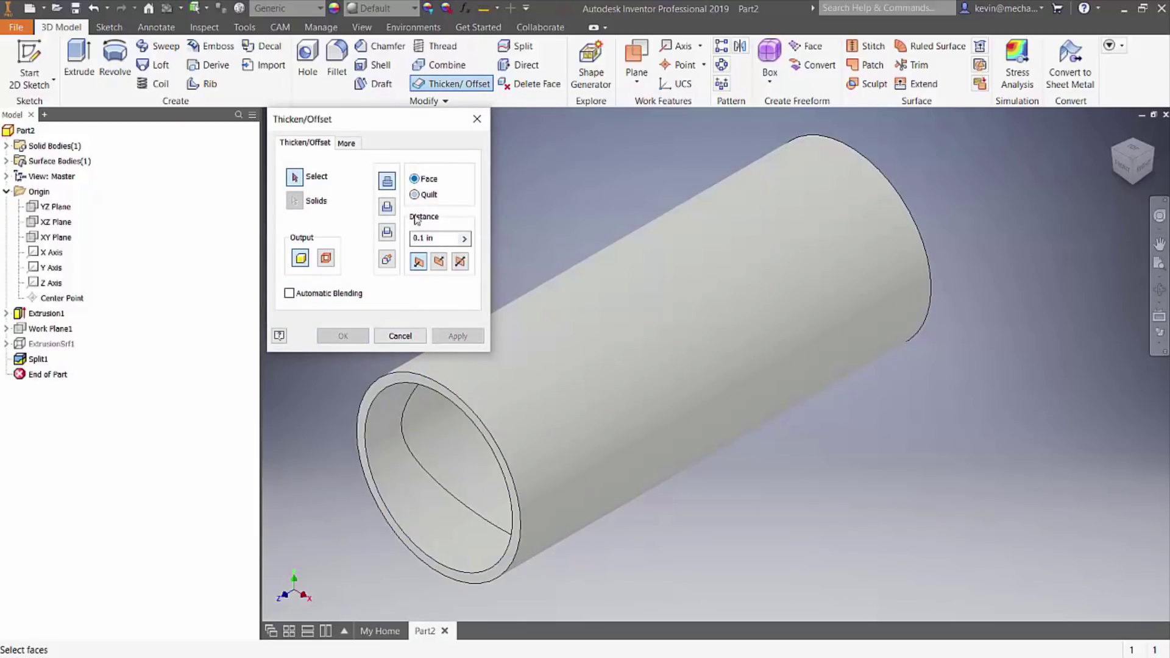
click(393, 454)
click(387, 208)
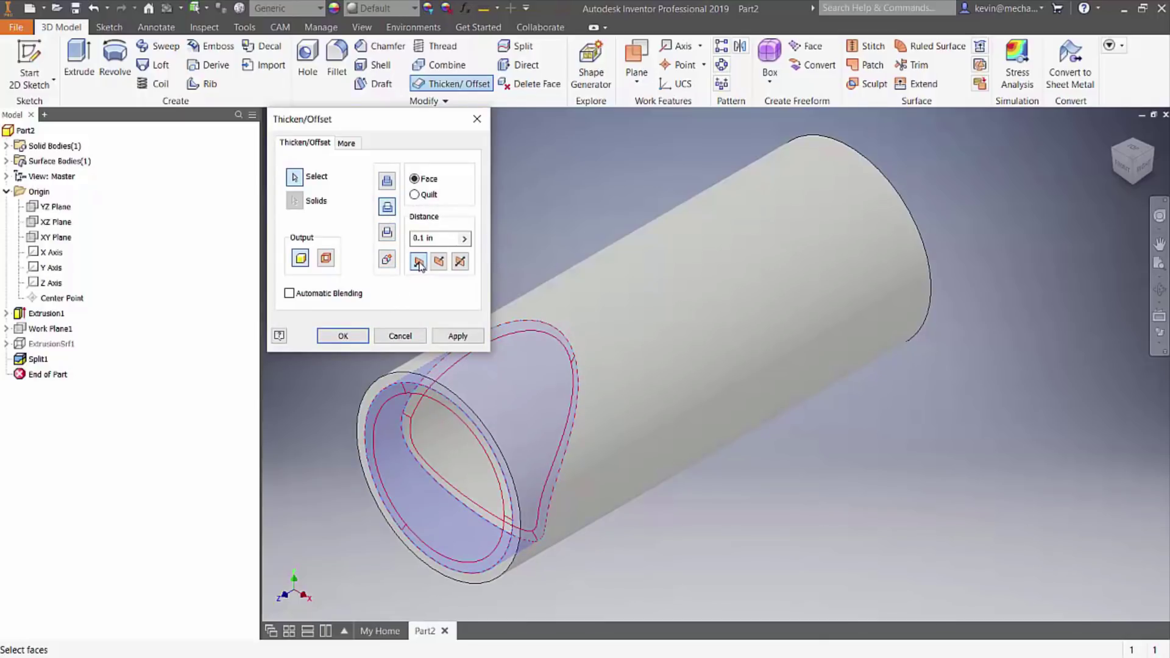
click(438, 263)
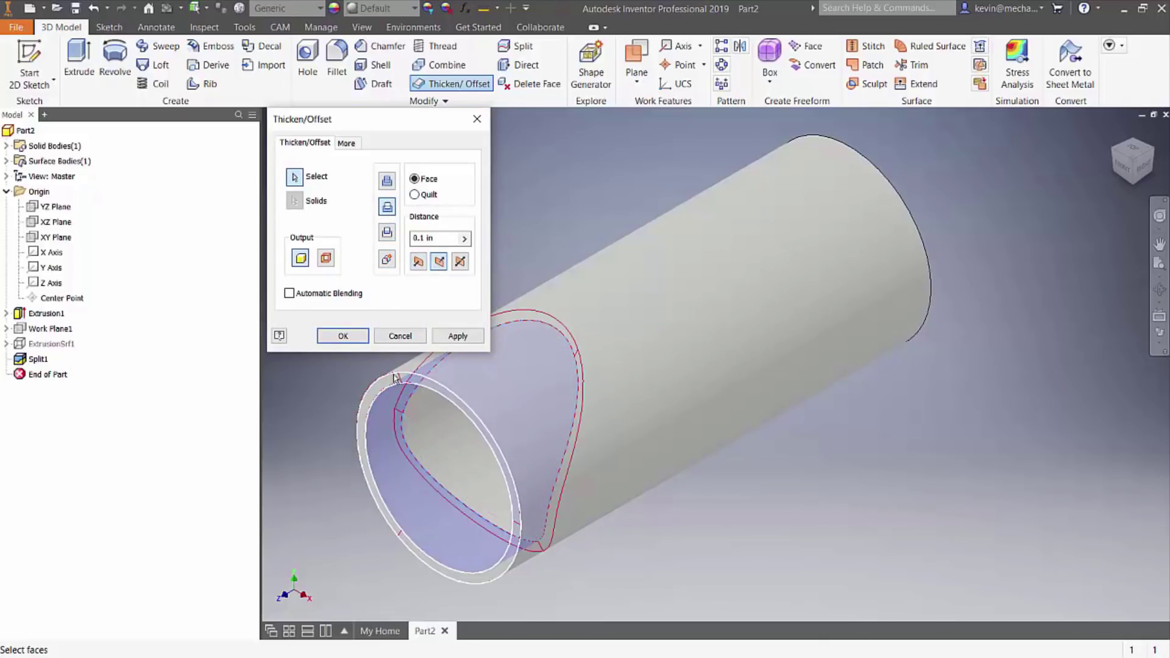
click(344, 334)
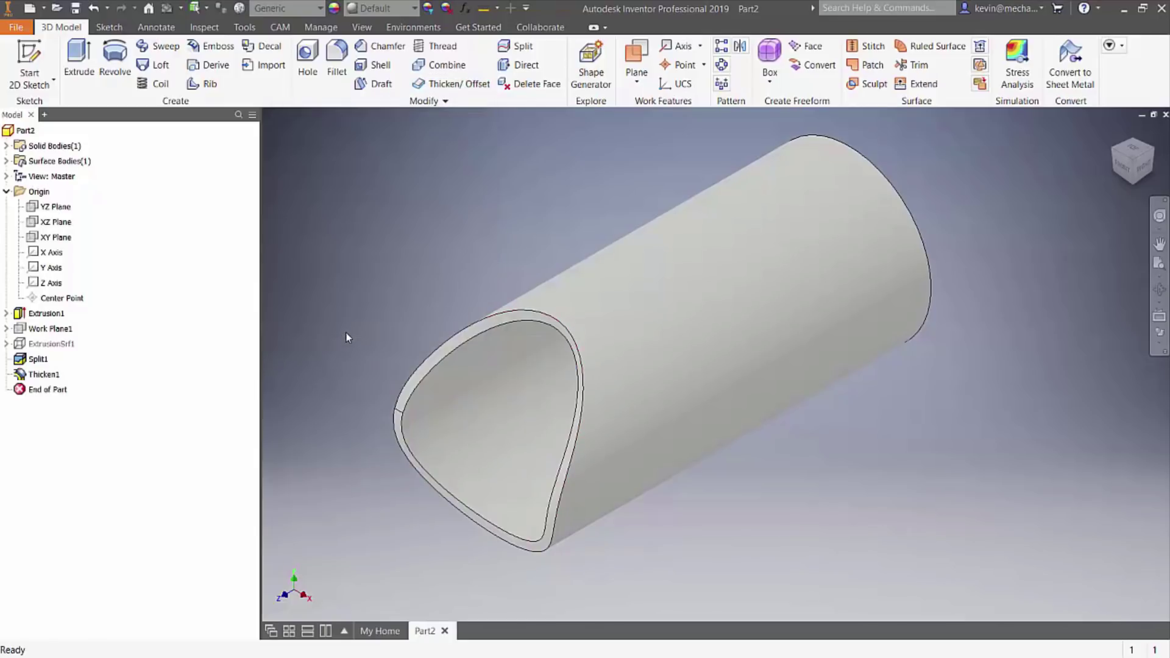
middle_drag(348, 310, 356, 316)
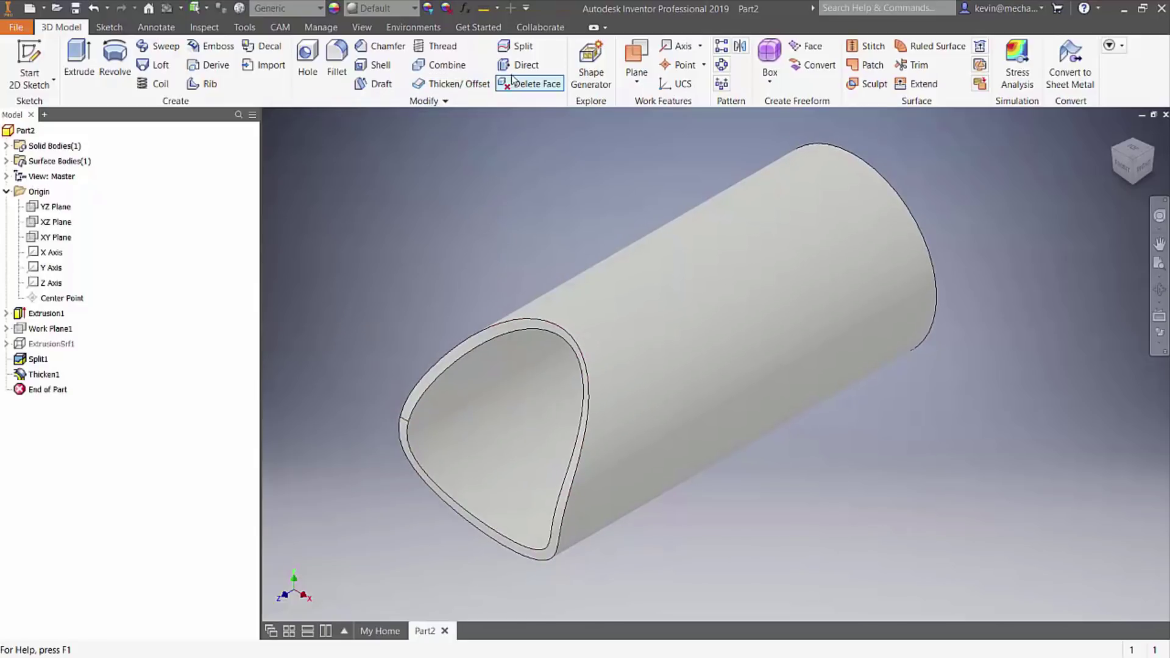
Step: Split the tube's outer face using the hidden cylindrical surface as the split tool
click(520, 46)
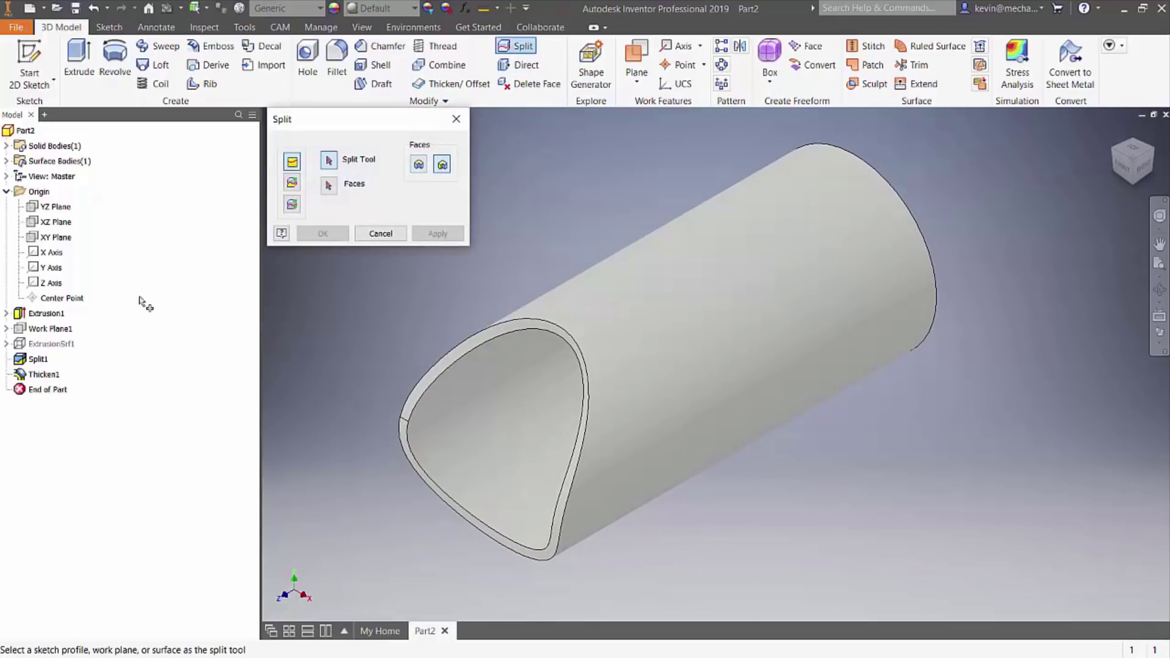
click(55, 344)
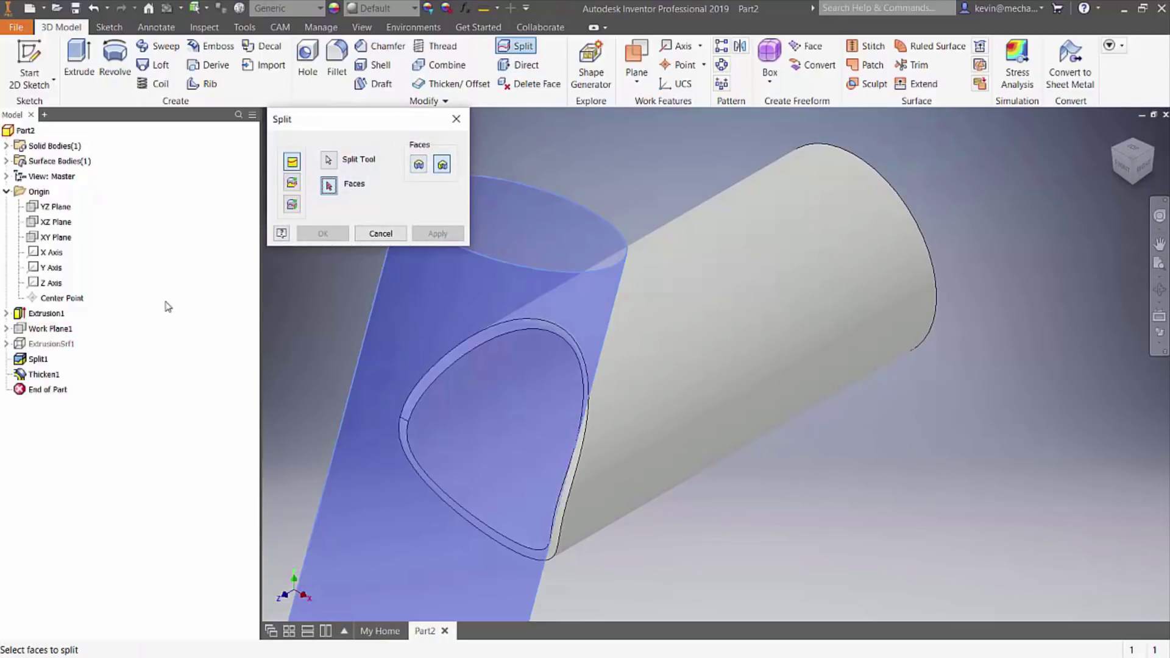
click(612, 279)
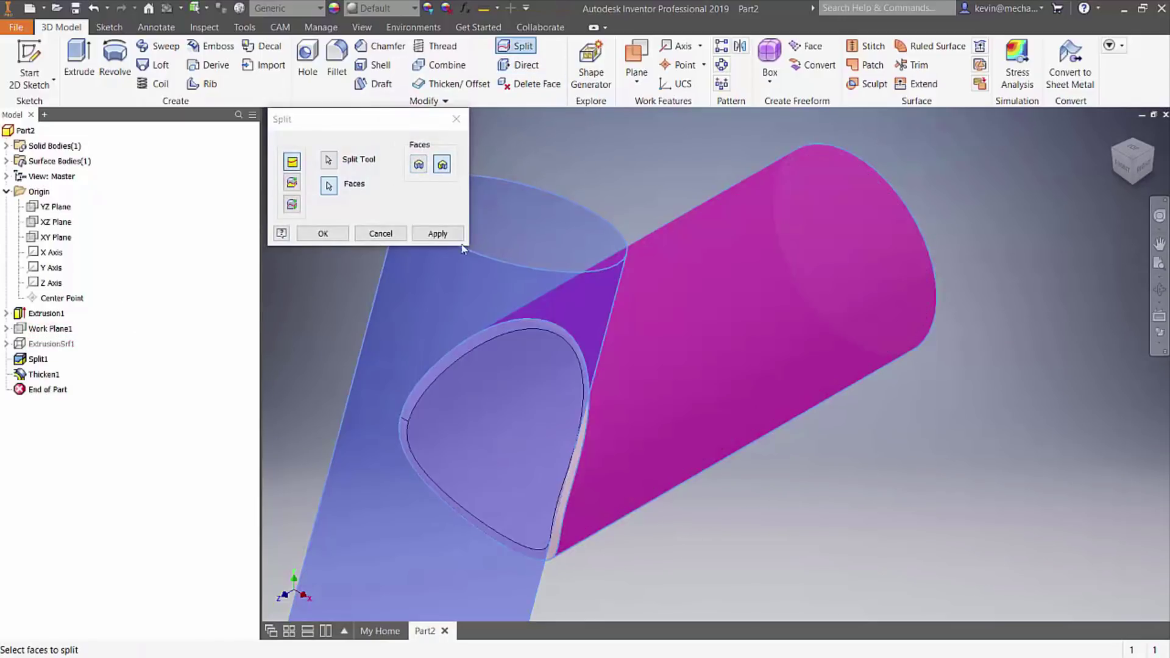
click(323, 234)
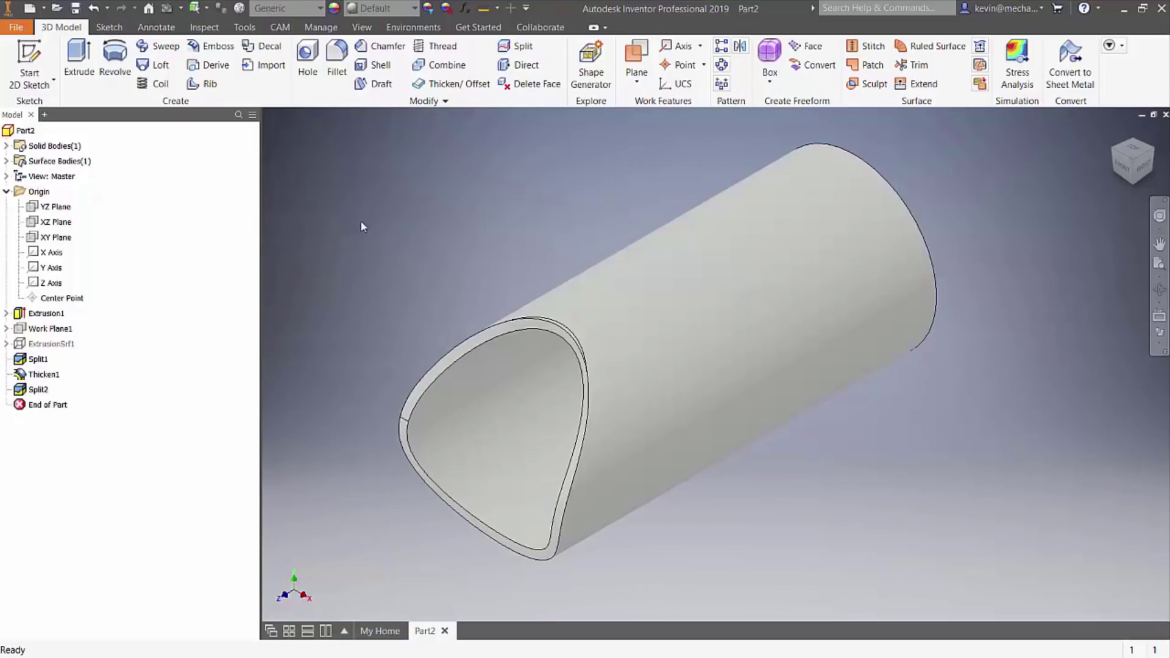
Step: Cut away the leftover outer face sliver at the coped end with Thicken/Offset, 0.1 in into the wall
click(461, 86)
scroll(577, 347, up, 5)
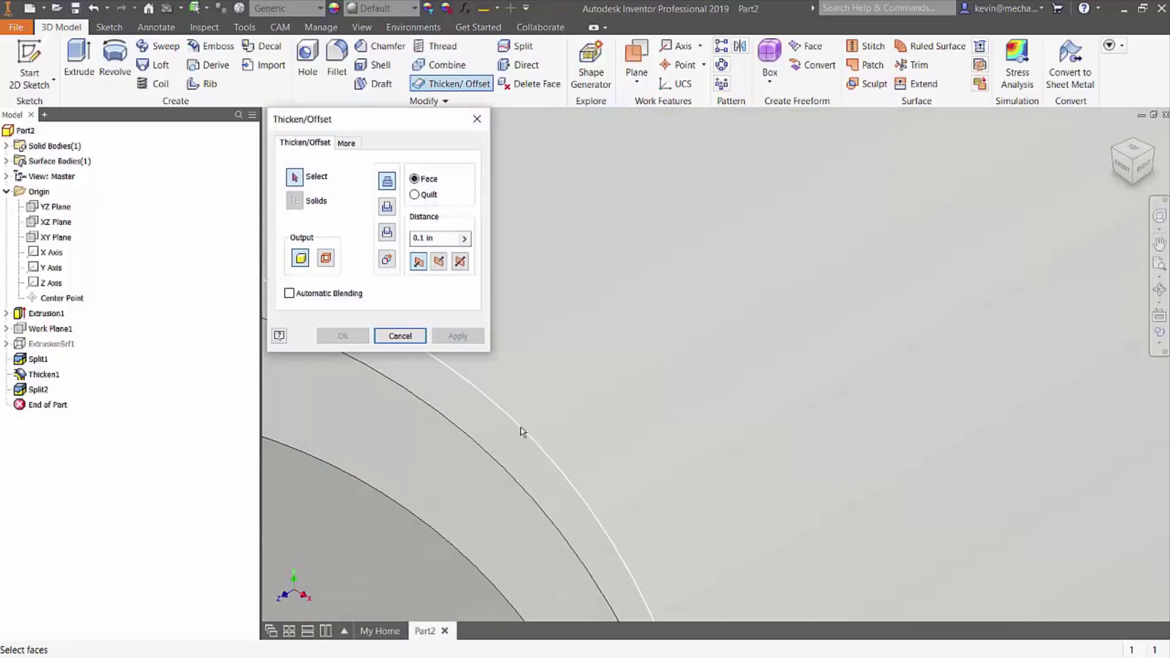
click(517, 441)
scroll(516, 440, down, 5)
click(440, 262)
click(387, 207)
click(343, 336)
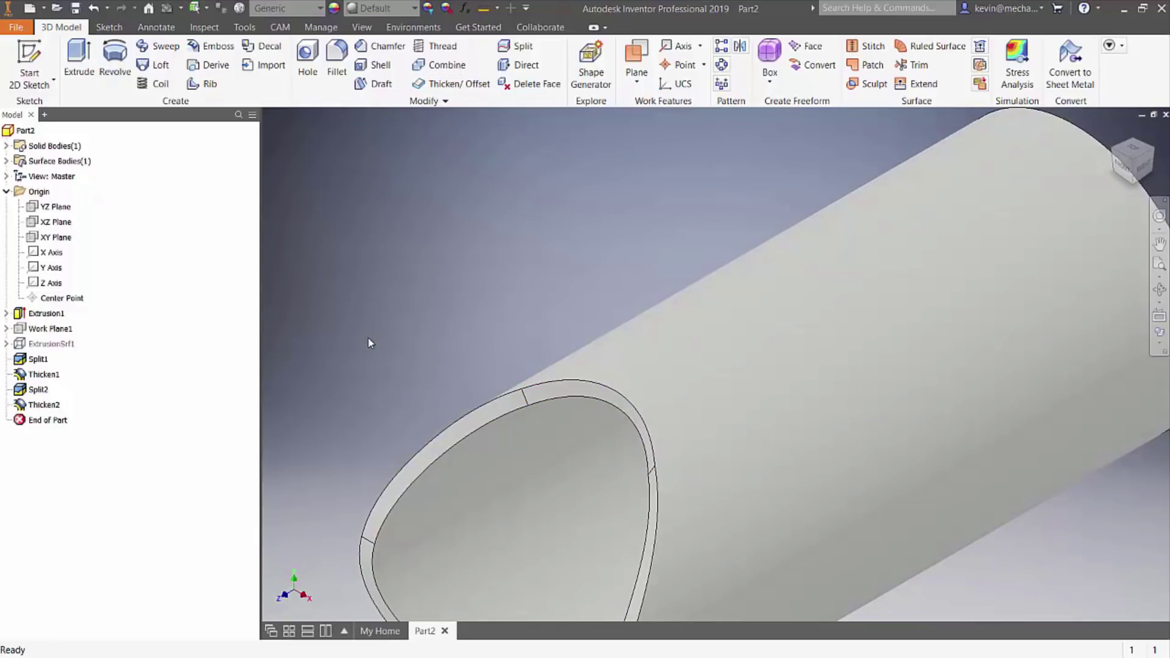
scroll(367, 335, down, 4)
scroll(368, 337, down, 1)
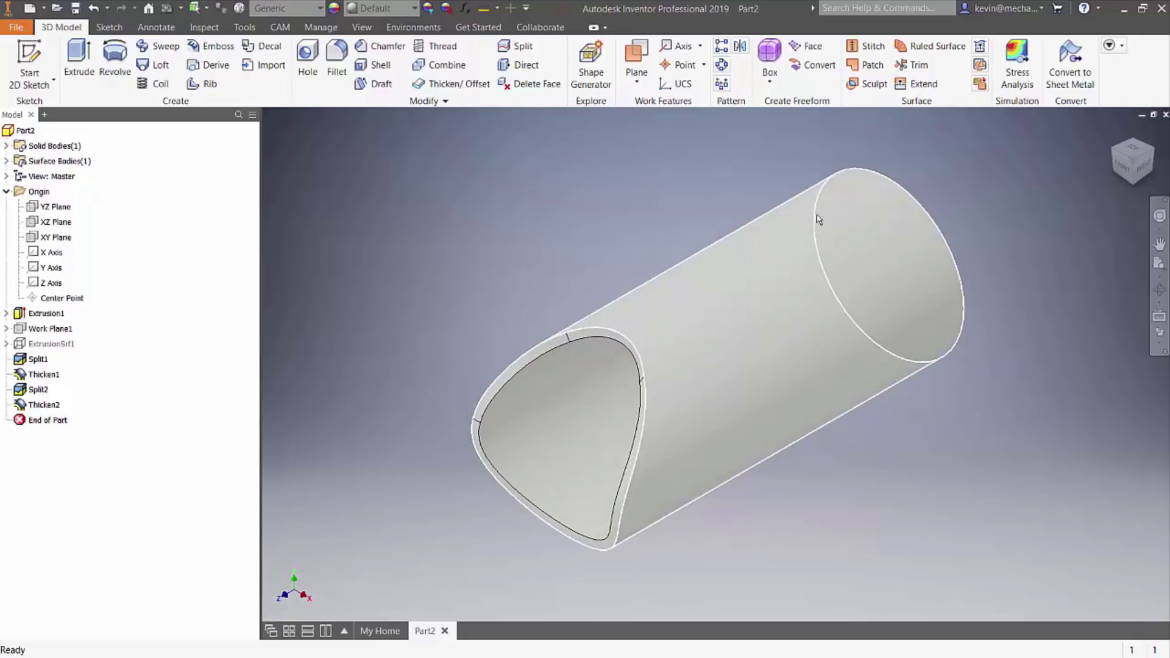
Step: Start a sketch on the tube's square end face and make its projected edges construction geometry
click(1152, 152)
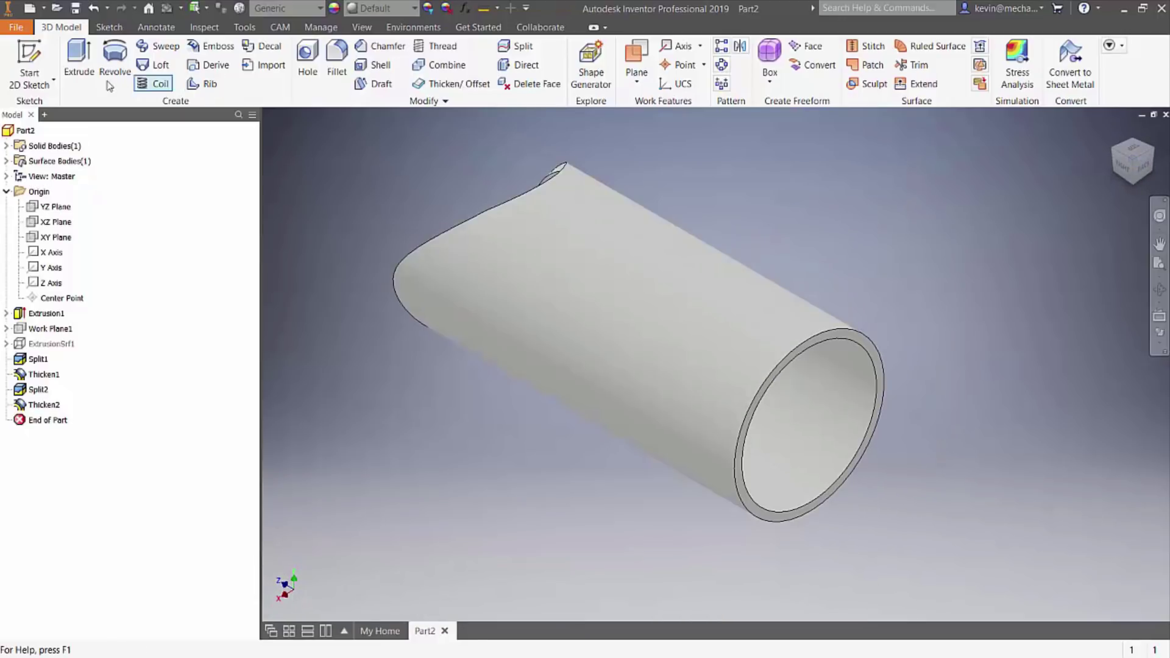
click(29, 67)
scroll(902, 417, down, 3)
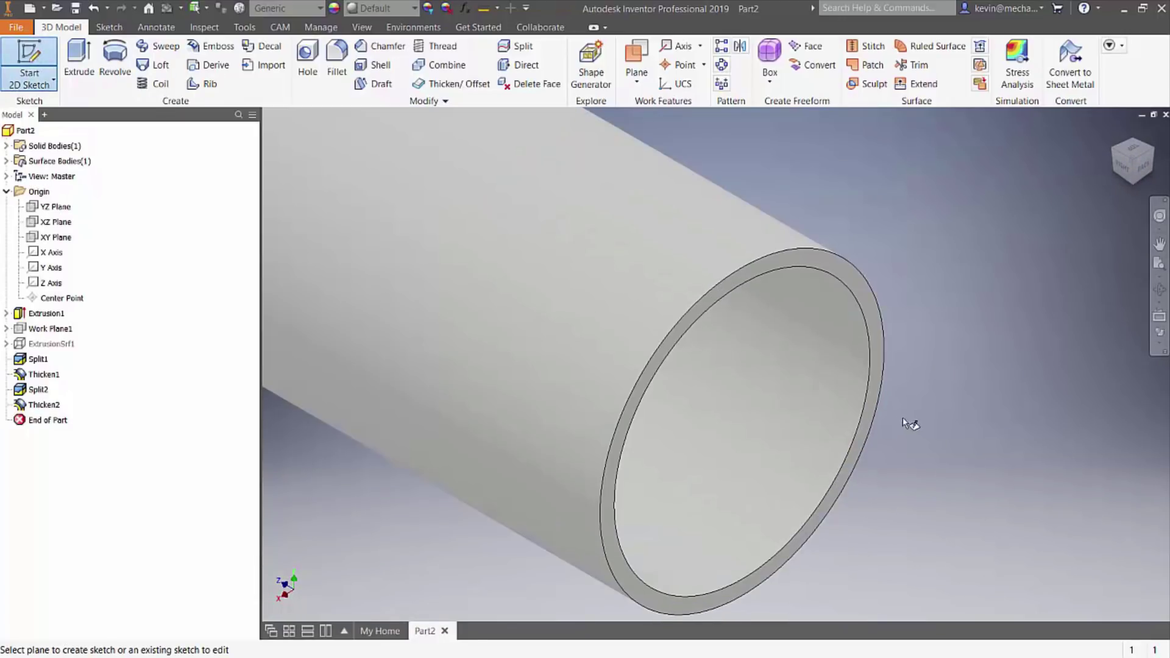
click(849, 277)
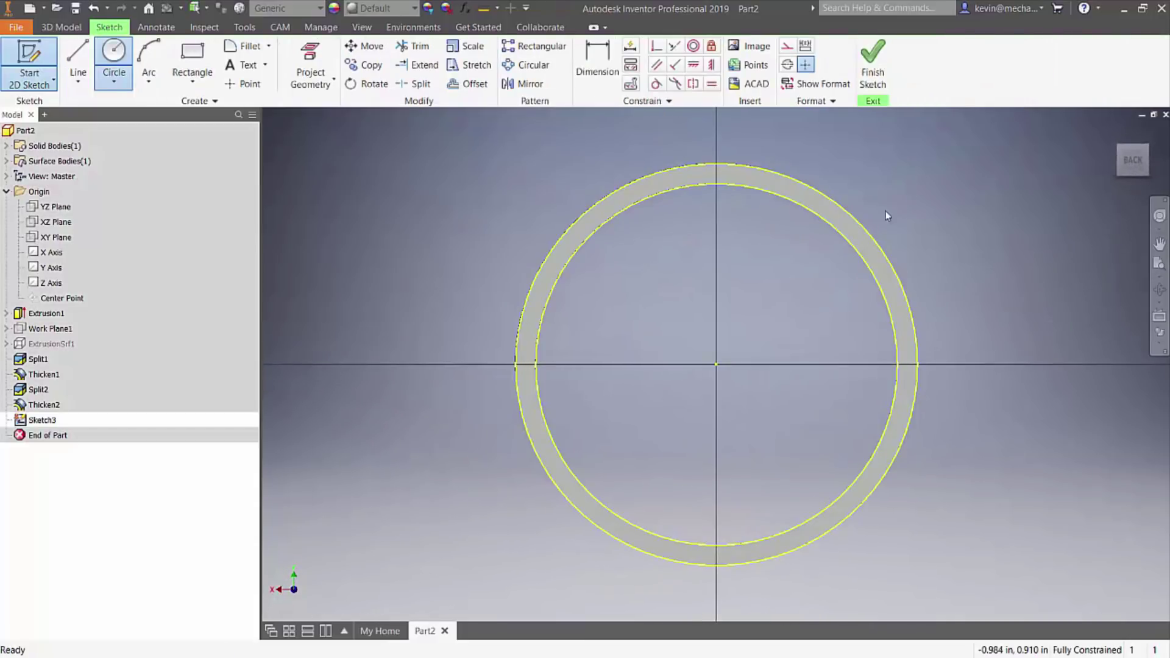
click(788, 46)
middle_drag(740, 247, 661, 264)
Step: Place a sketch point on the tube's outer circle near its uppermost point
click(243, 83)
scroll(628, 171, up, 5)
text(0)
key(Tab)
text(1)
key(Return)
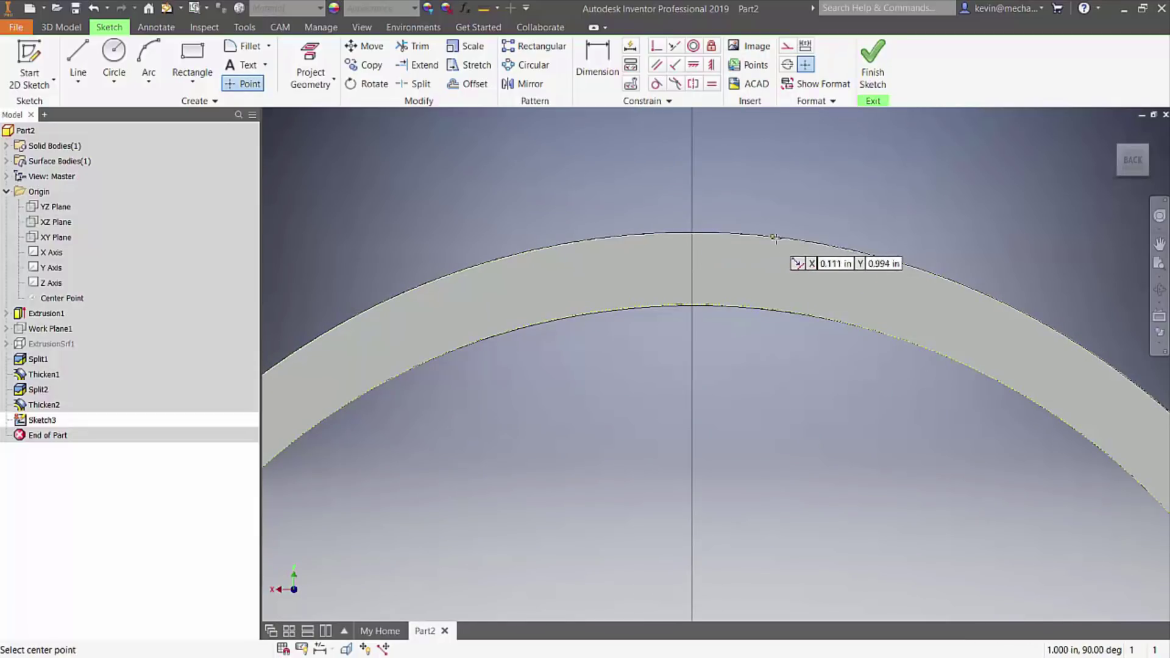
scroll(648, 188, down, 5)
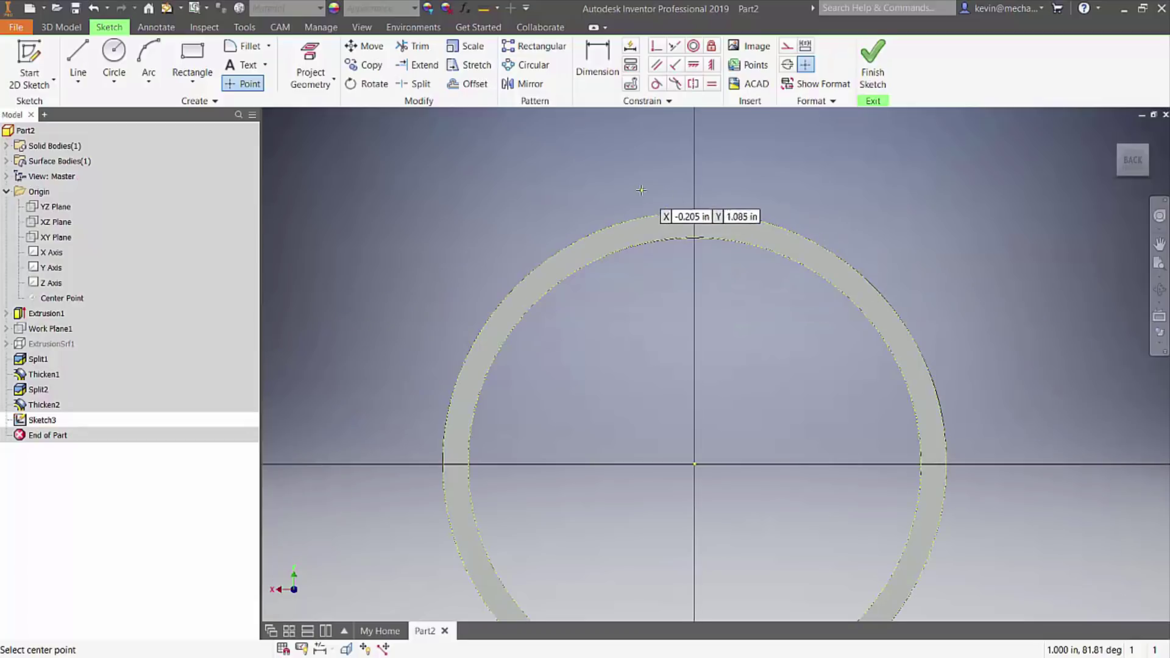
Step: Constrain the sketch point vertically to the circle's center and finish the sketch
right_click(647, 189)
click(653, 149)
click(712, 64)
click(734, 217)
click(695, 465)
click(888, 64)
scroll(846, 216, up, 3)
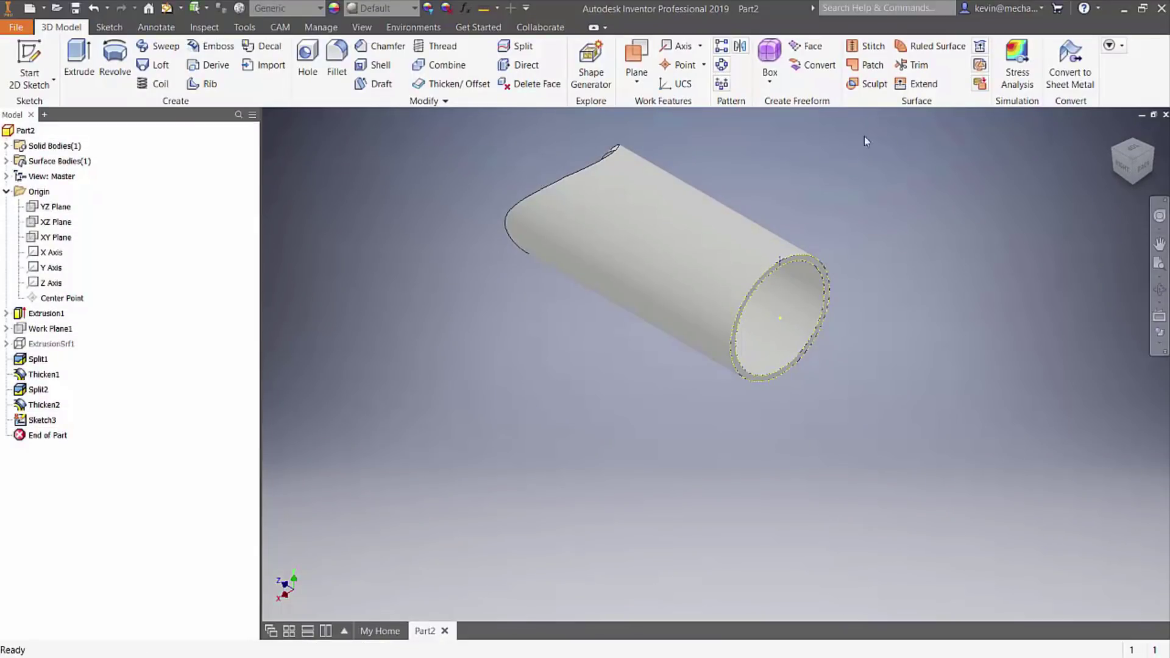
click(6, 193)
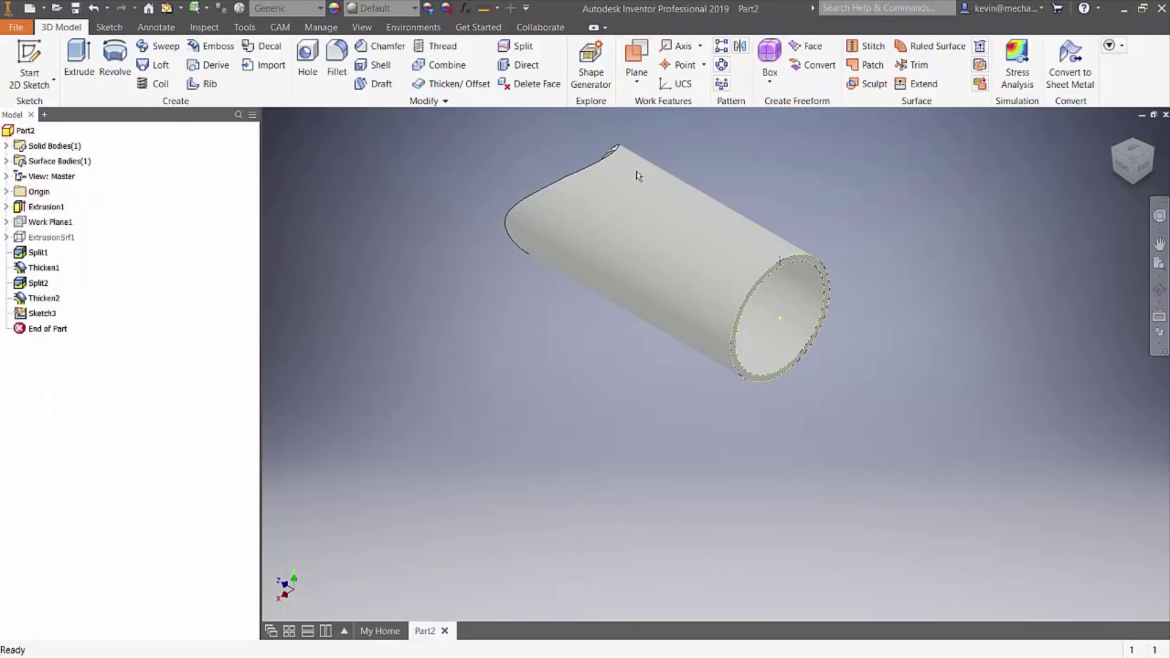
Step: Convert the part to sheet metal with the tube's outer face as base face and choose the Default sheet metal rule
click(1071, 61)
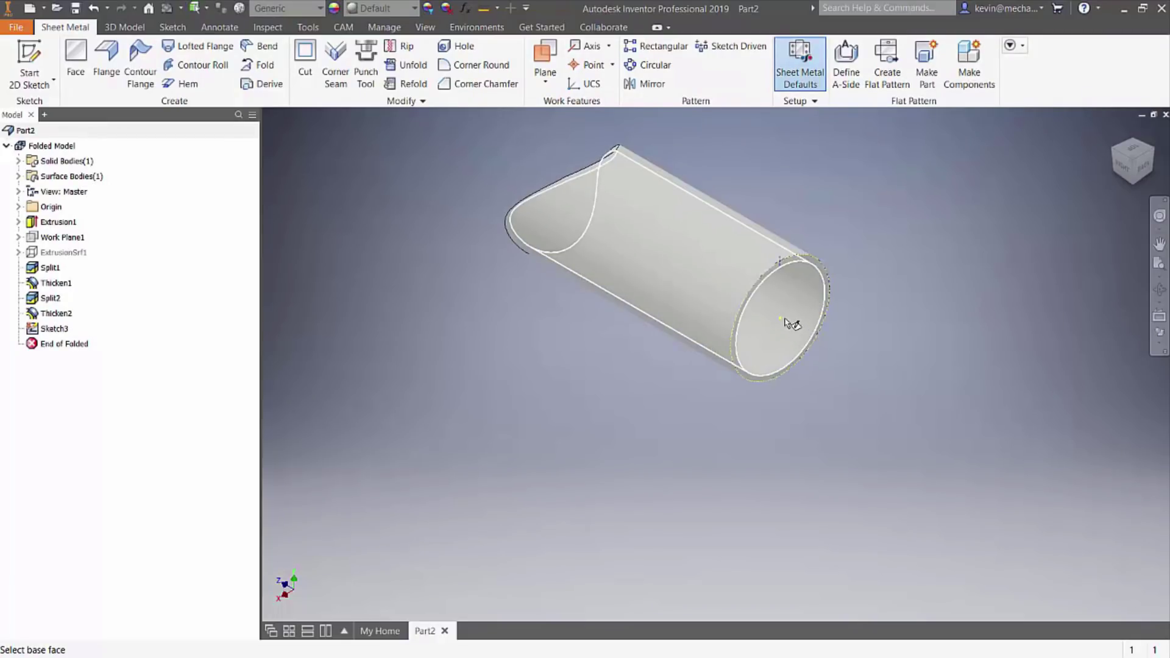
click(718, 264)
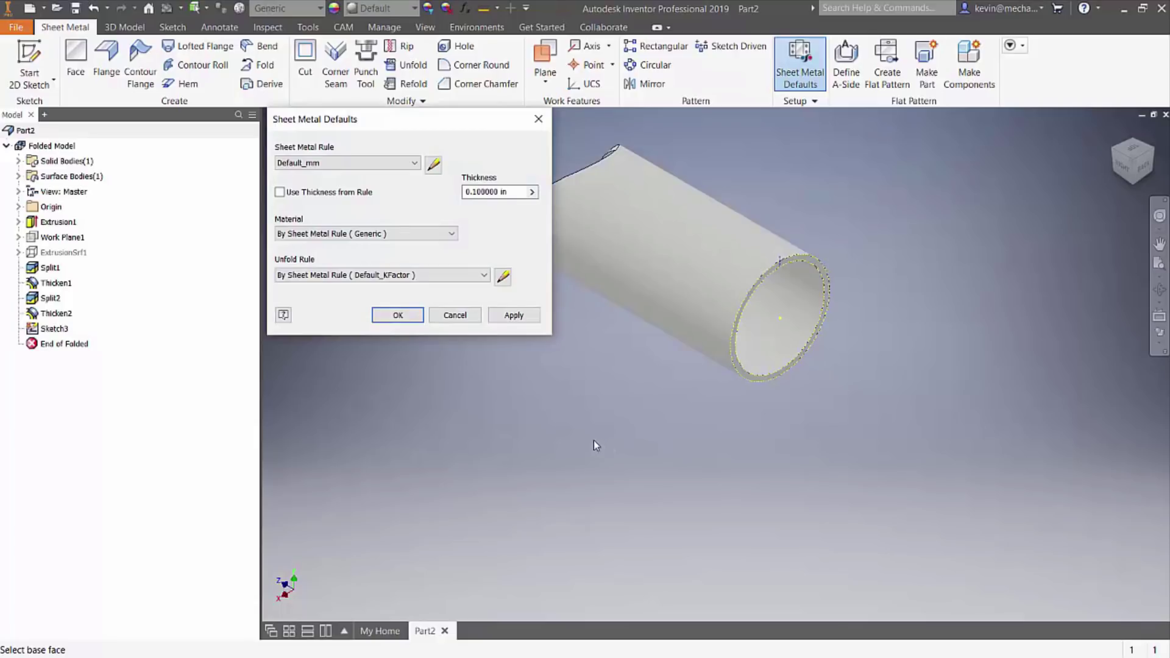
click(408, 164)
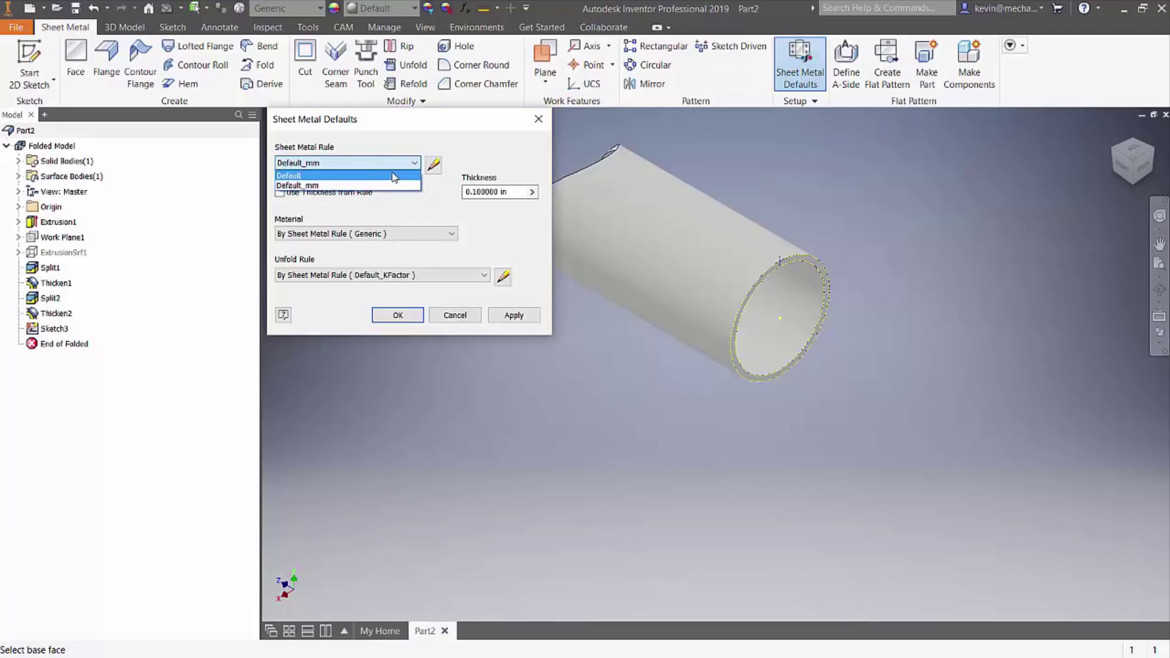
click(390, 163)
click(390, 163)
click(379, 176)
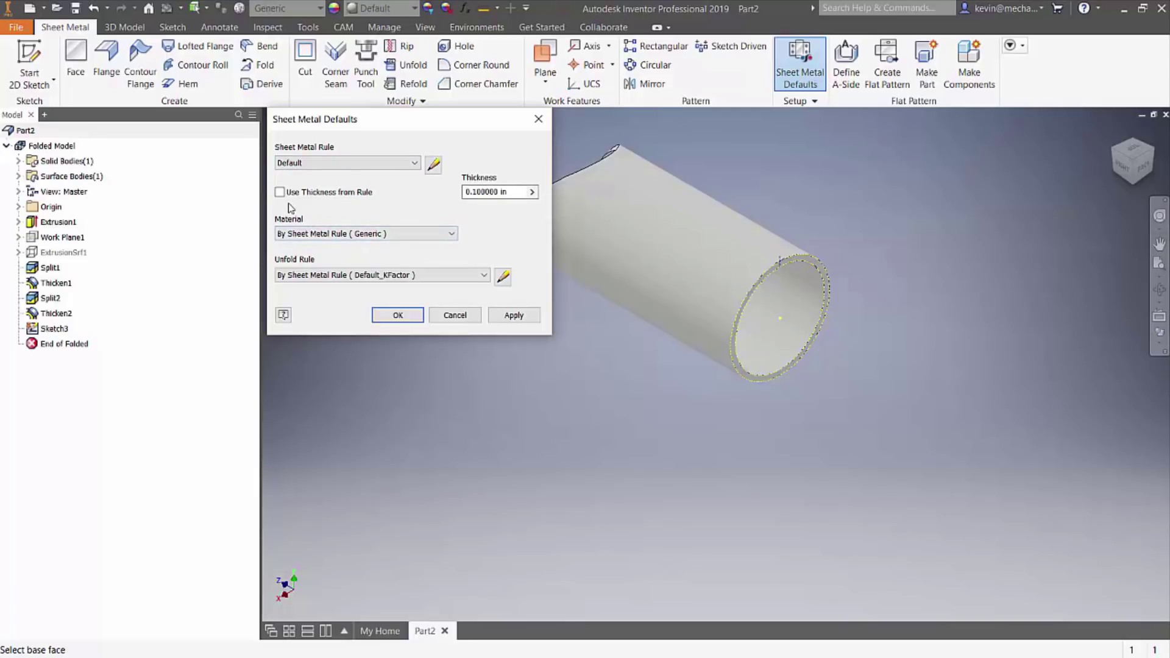
Step: Set the K factor of the Default_KFactor unfold rule to 1, save it and close the sheet metal defaults
click(503, 277)
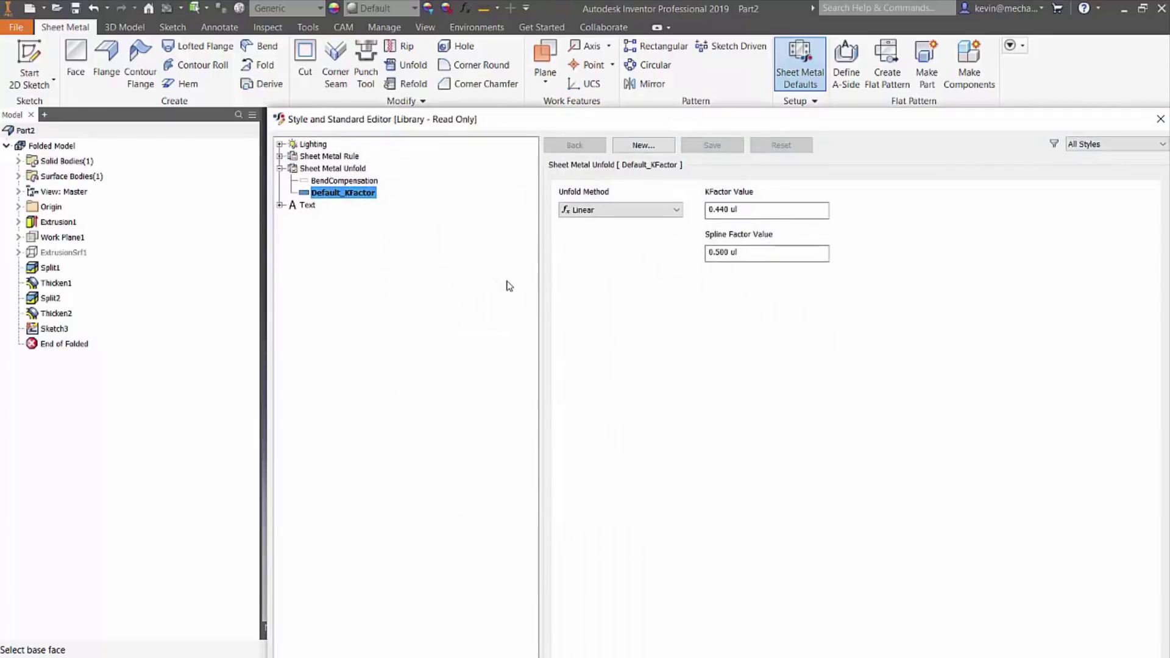
drag(750, 209, 685, 216)
text(1)
drag(680, 125, 543, 92)
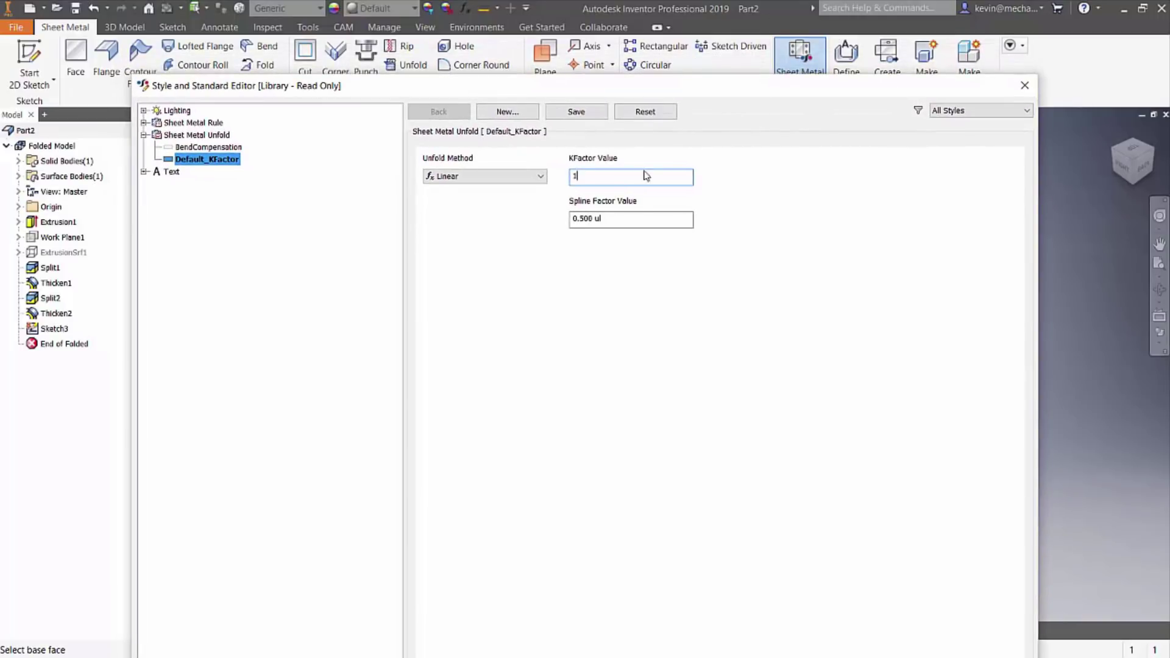
drag(423, 96, 347, 6)
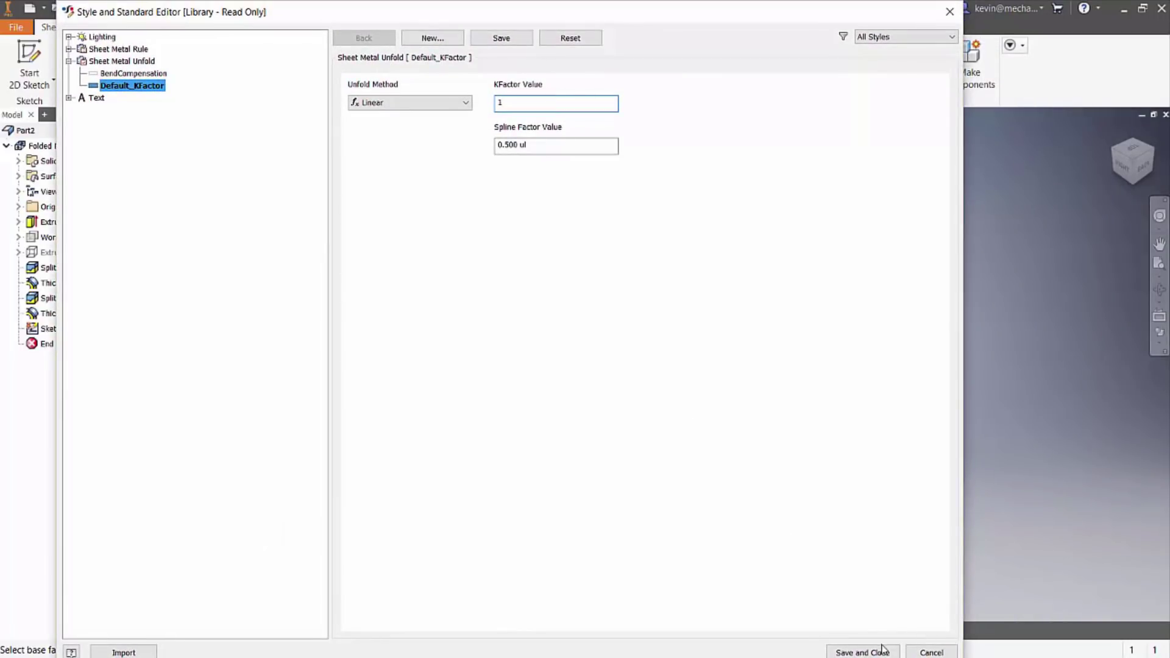
click(877, 651)
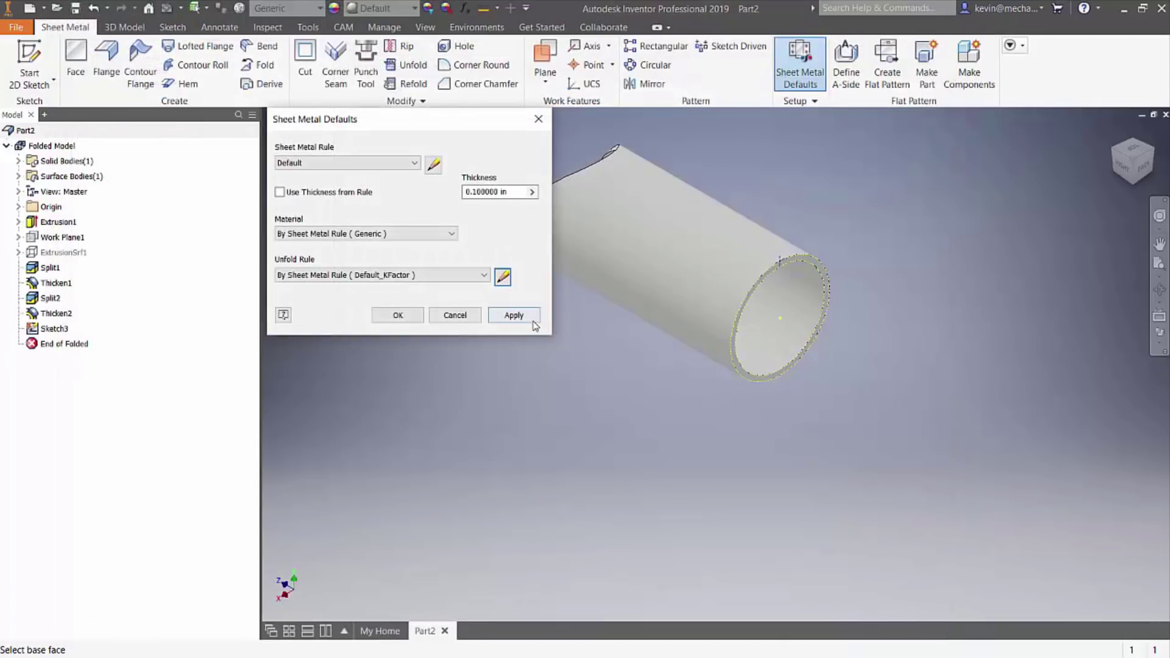
click(462, 314)
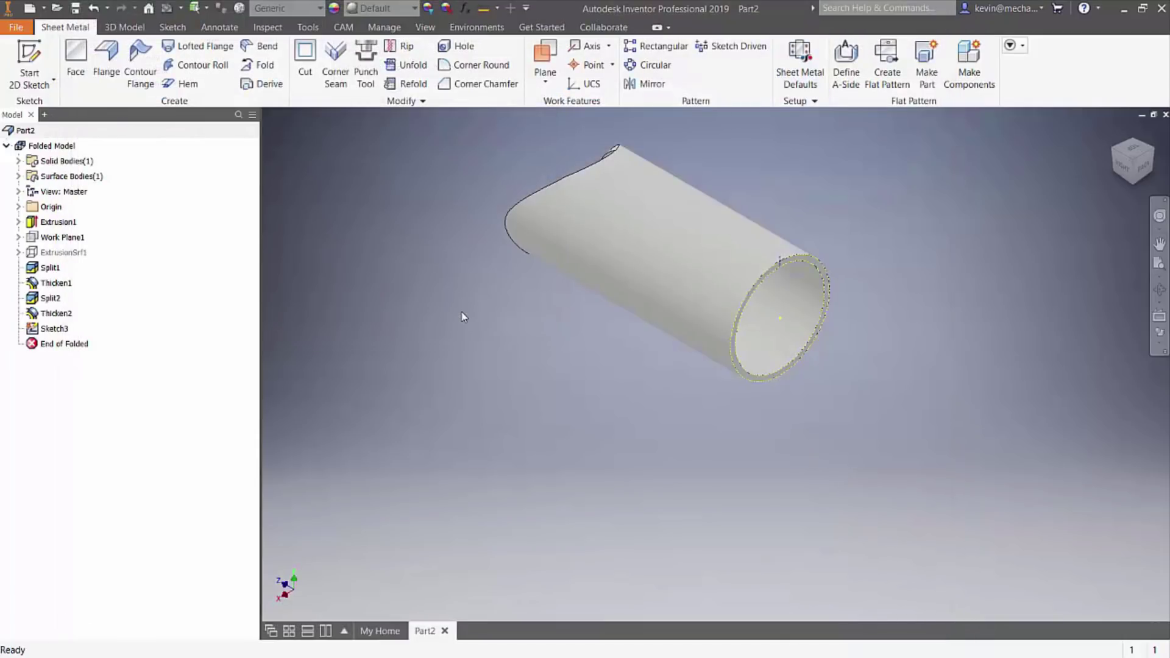
Step: Rip the tube's outer face along its length with a single-point rip at the sketch point, using the GapSize gap
key(Home)
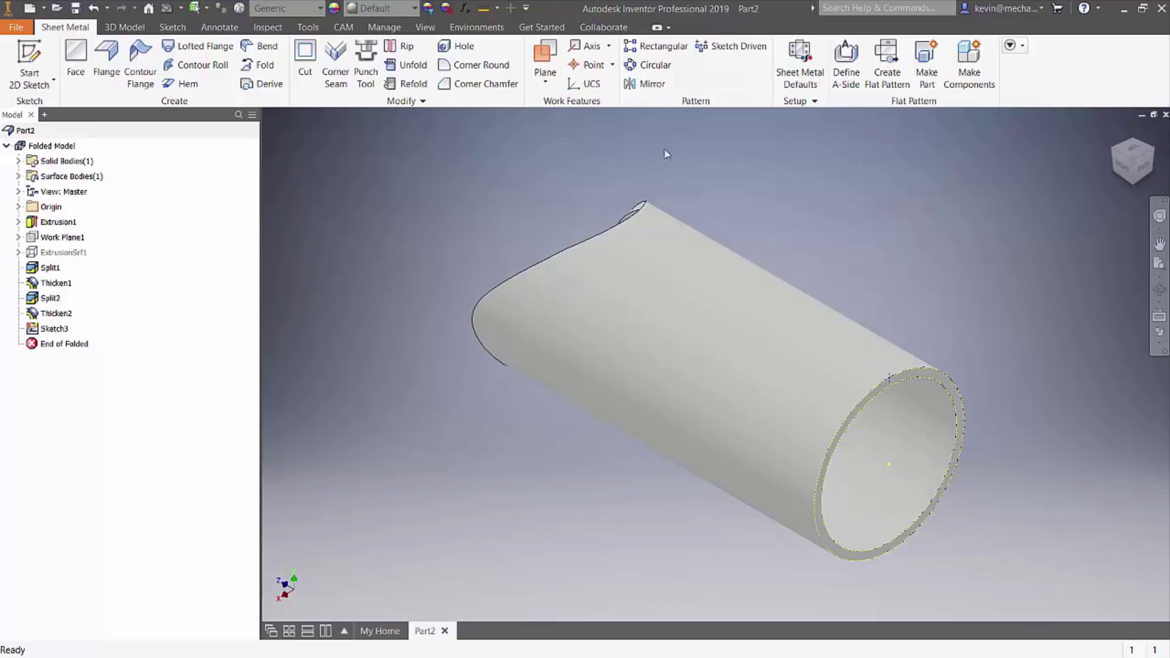
click(400, 46)
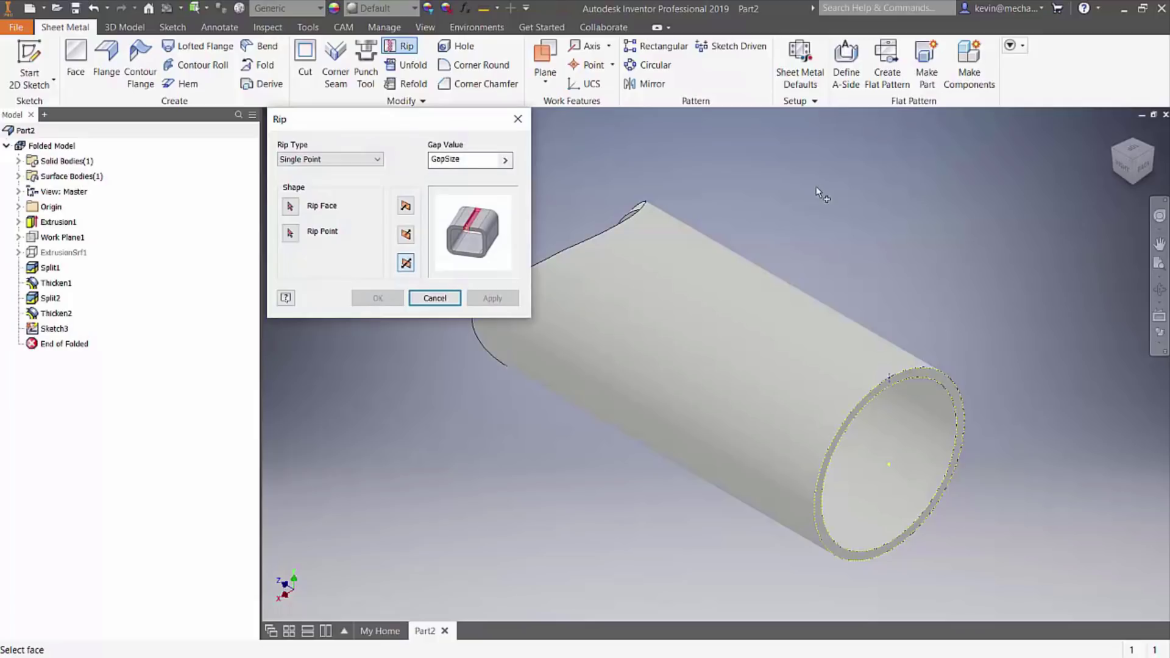
click(759, 273)
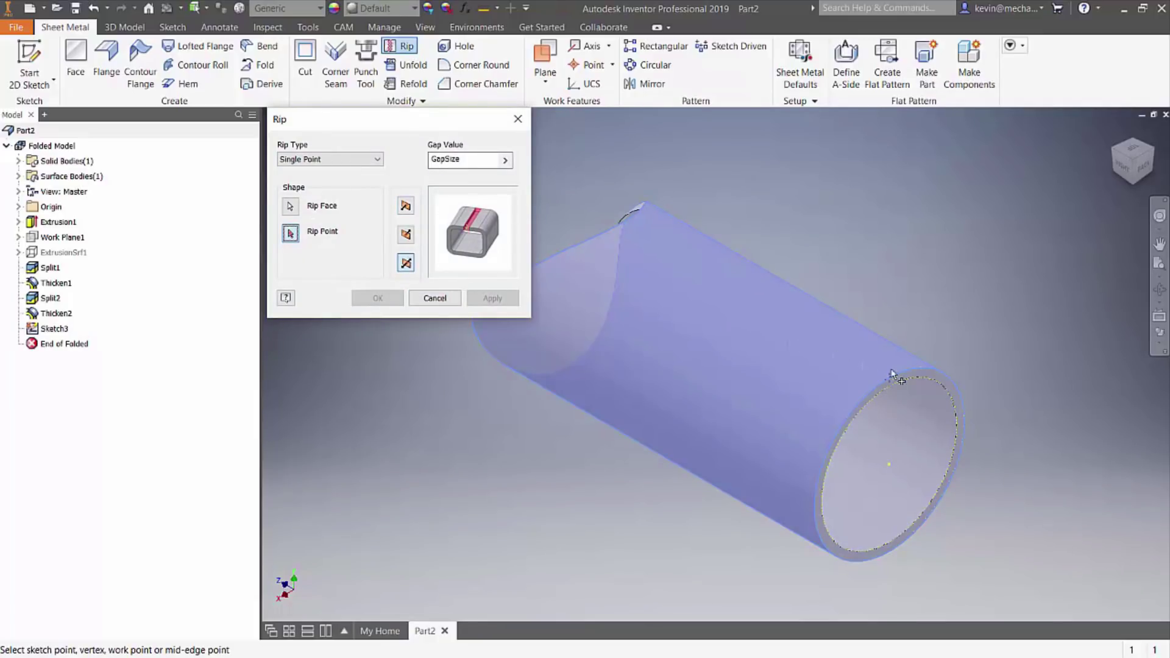
click(888, 383)
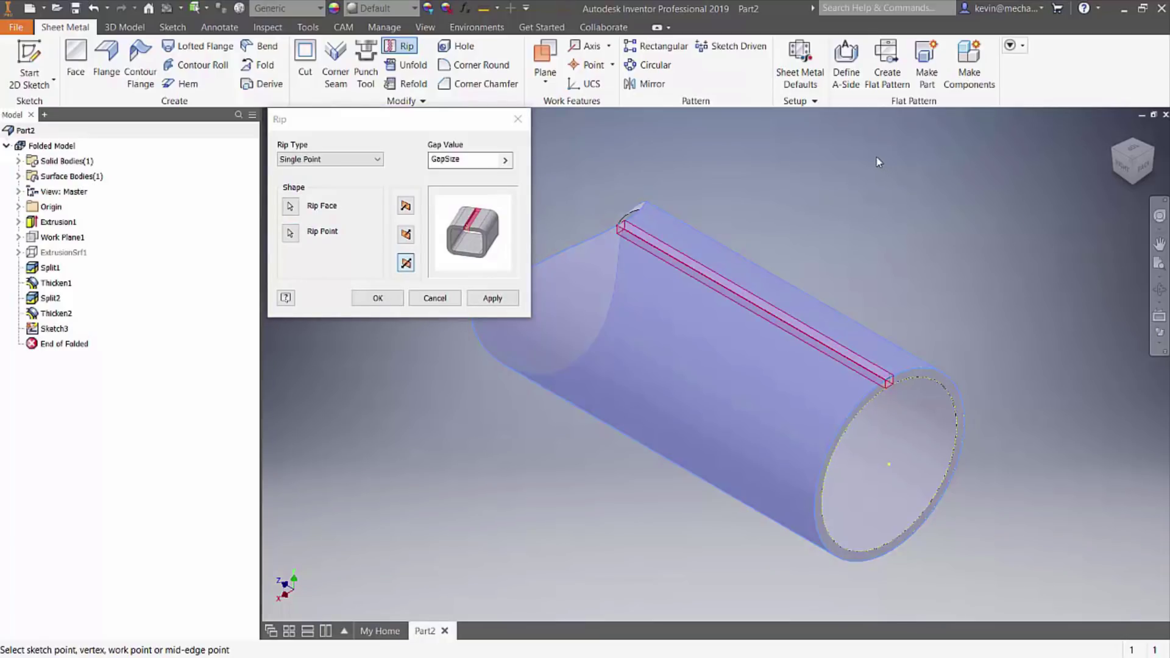
click(378, 298)
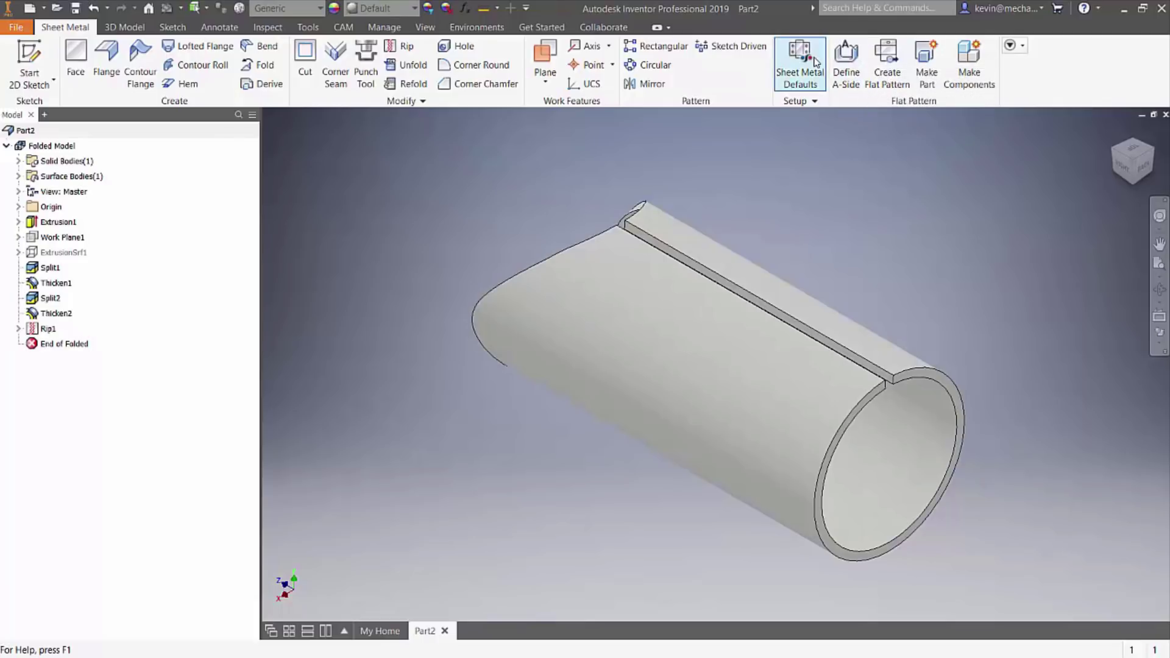
Step: Create the flat pattern of the ripped sheet metal tube
click(898, 62)
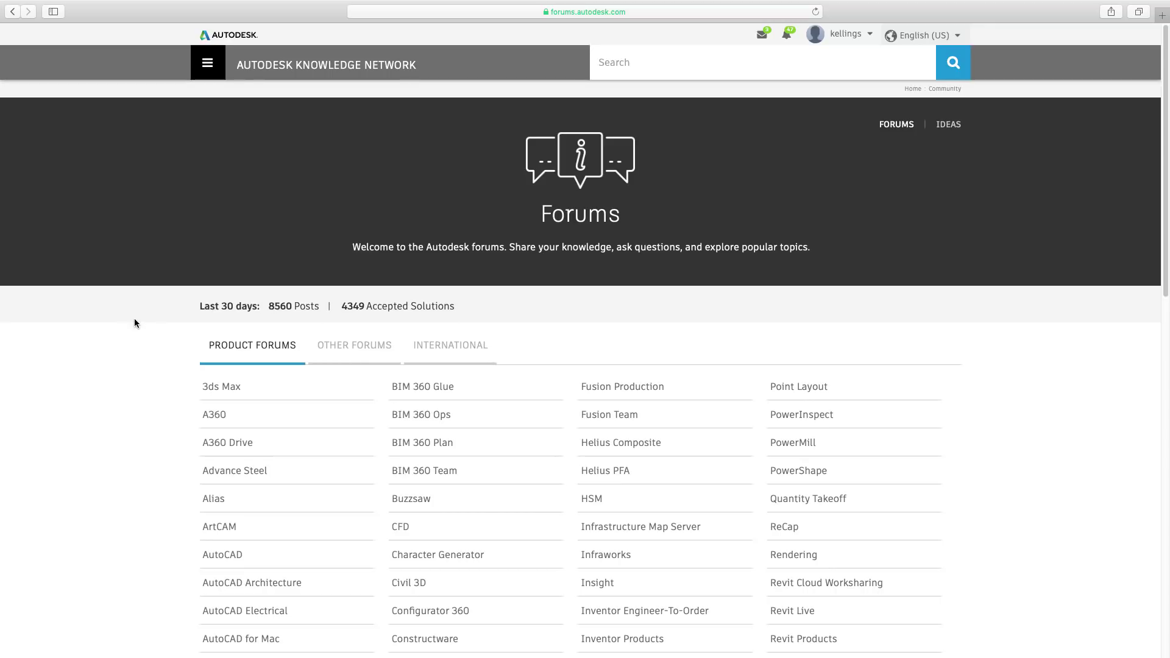
Step: Switch to the Autodesk forums page in Safari and open the Fusion 360 forum among the product forums
scroll(135, 318, down, 2)
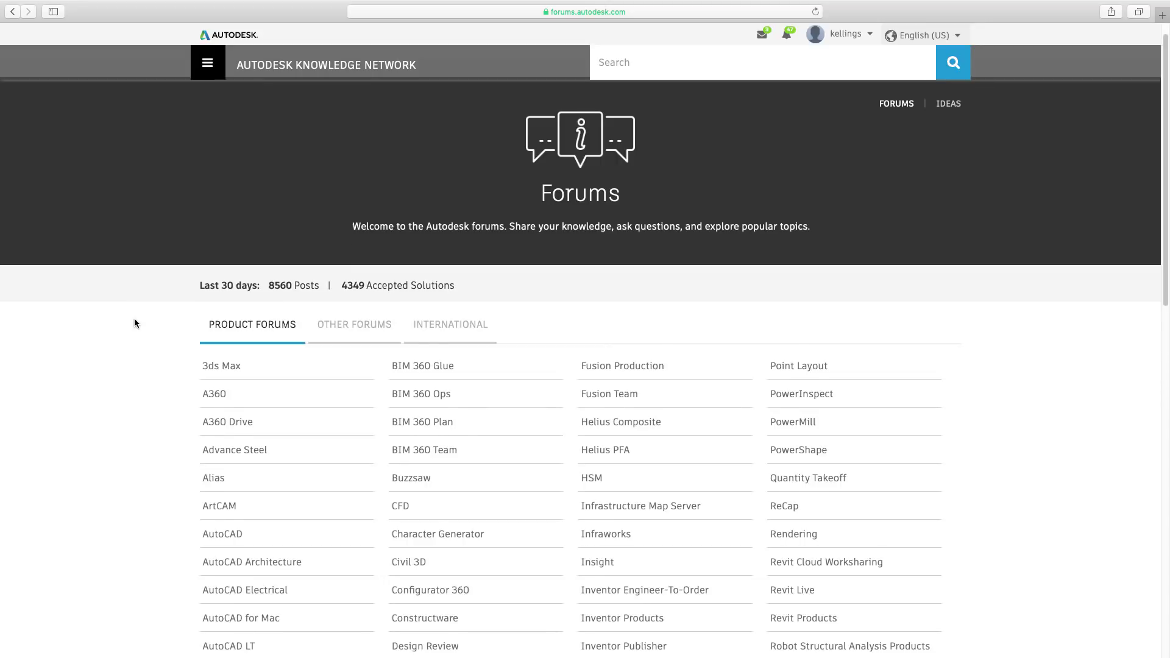
scroll(134, 323, down, 6)
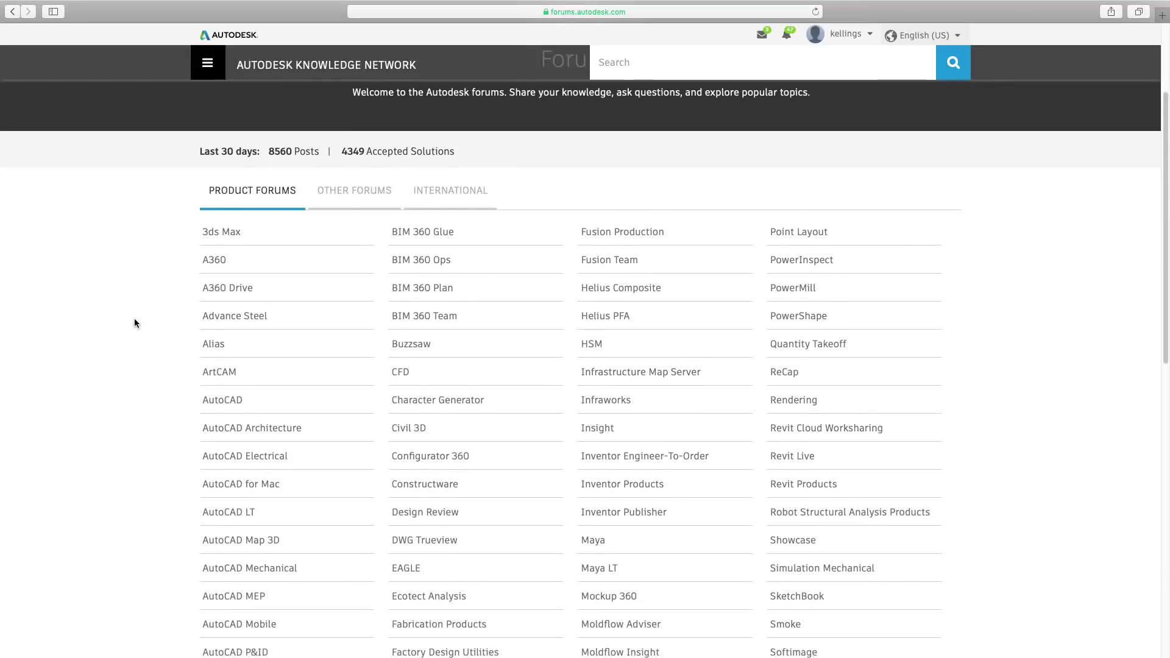
scroll(244, 318, down, 5)
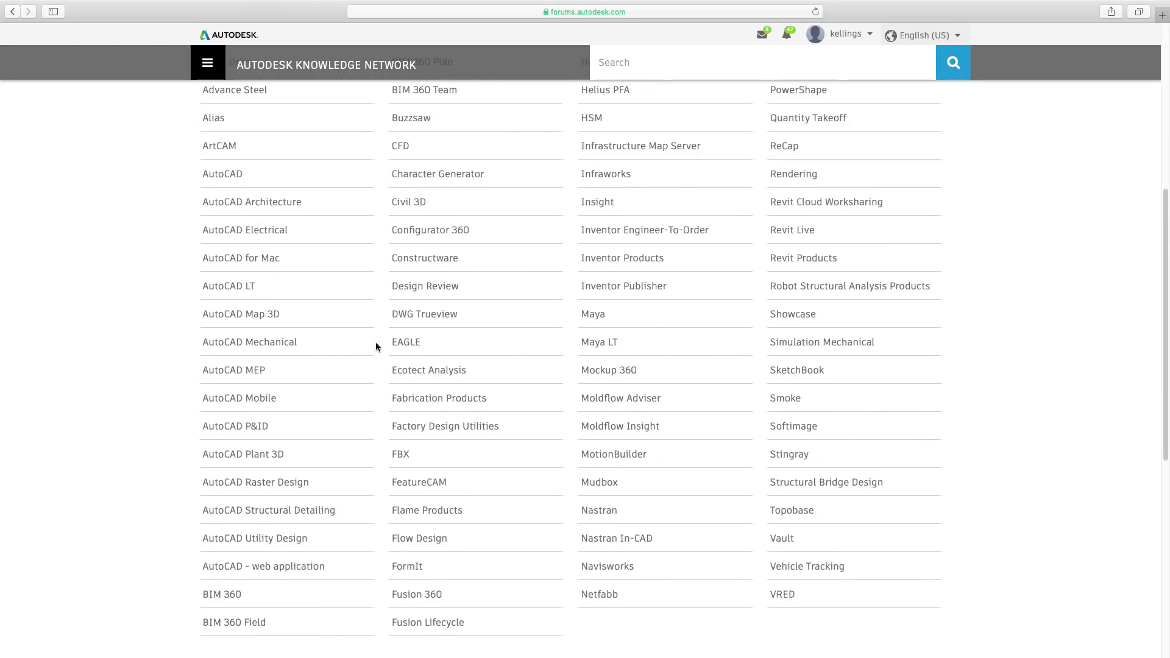
scroll(373, 414, down, 2)
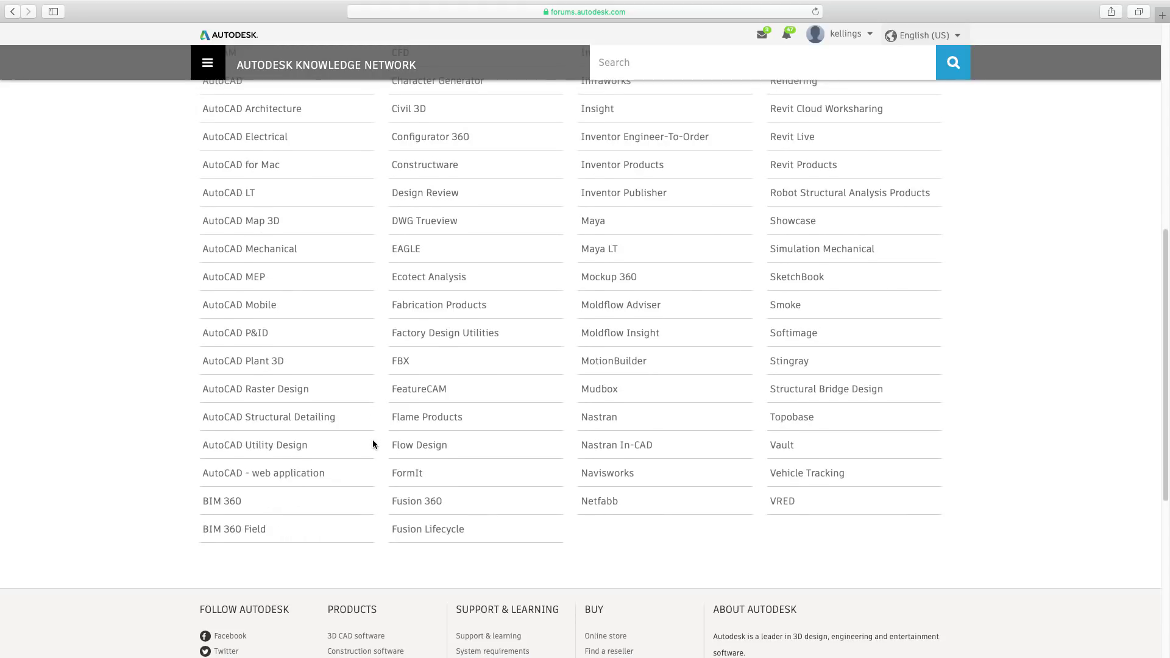
click(420, 504)
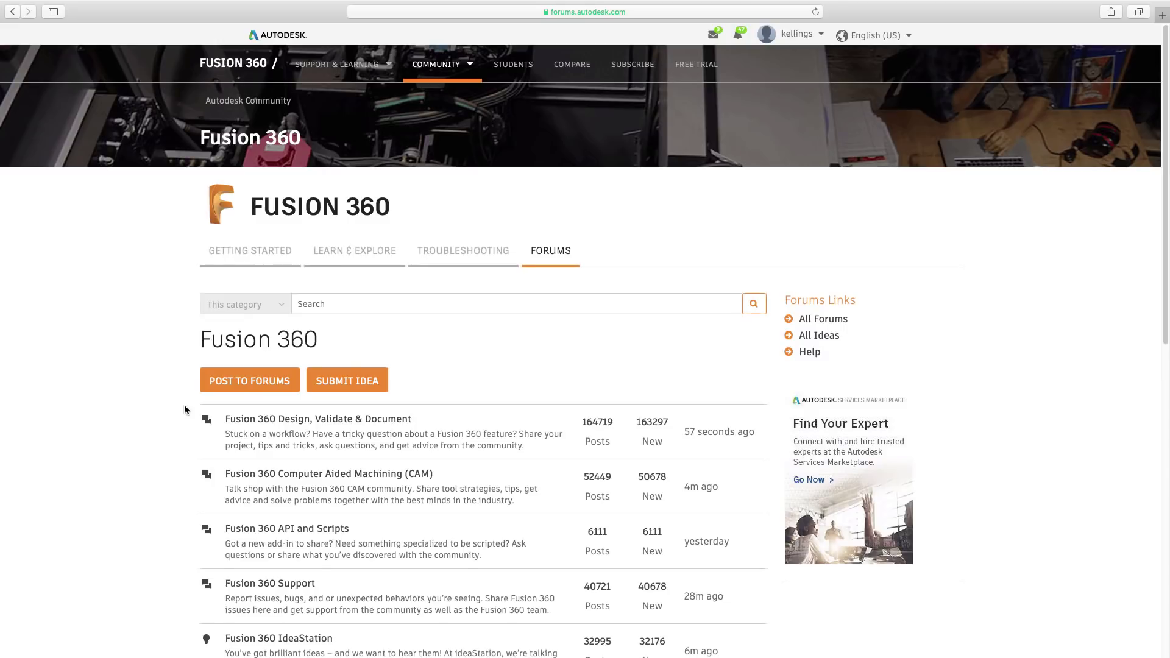
Step: Open the Fusion 360 IdeaStation board from the Fusion 360 forum category
scroll(186, 410, down, 1)
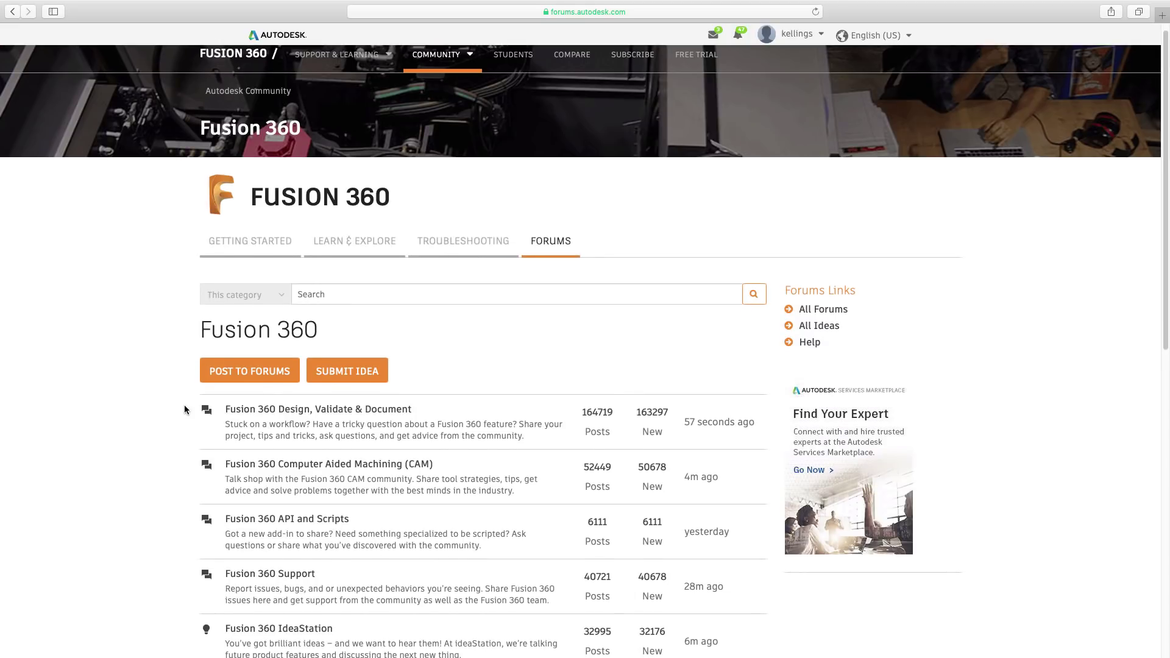
scroll(186, 410, down, 2)
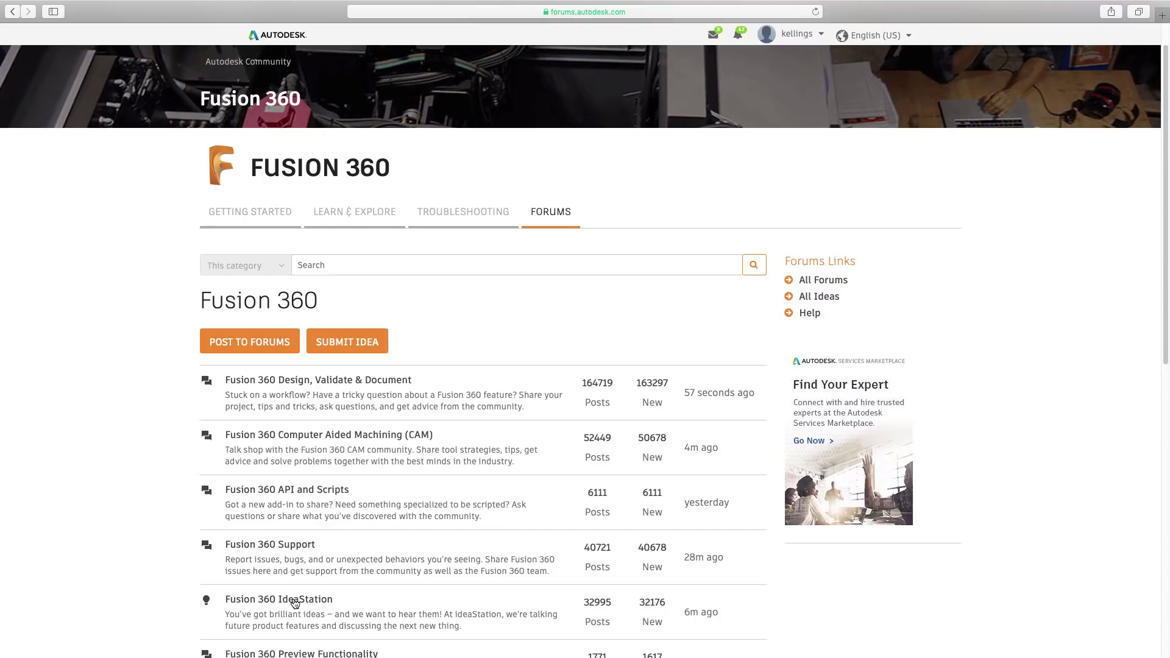
click(295, 604)
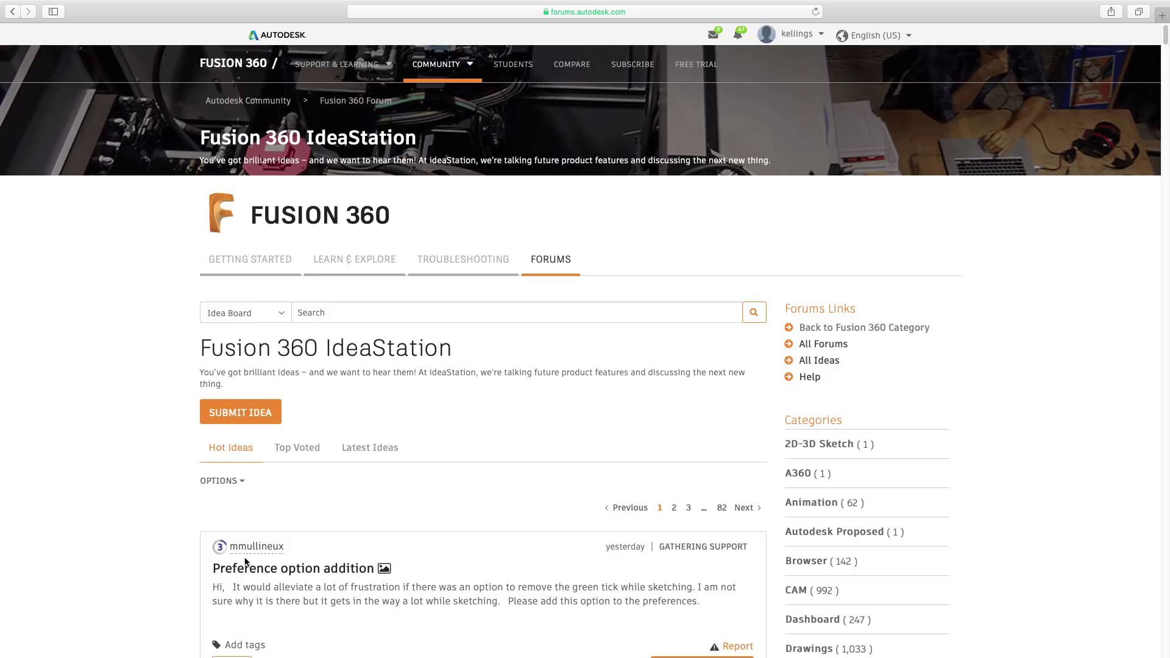
Step: List the latest IdeaStation ideas and examine the "Improved Sheet Metal Tools" idea
click(369, 451)
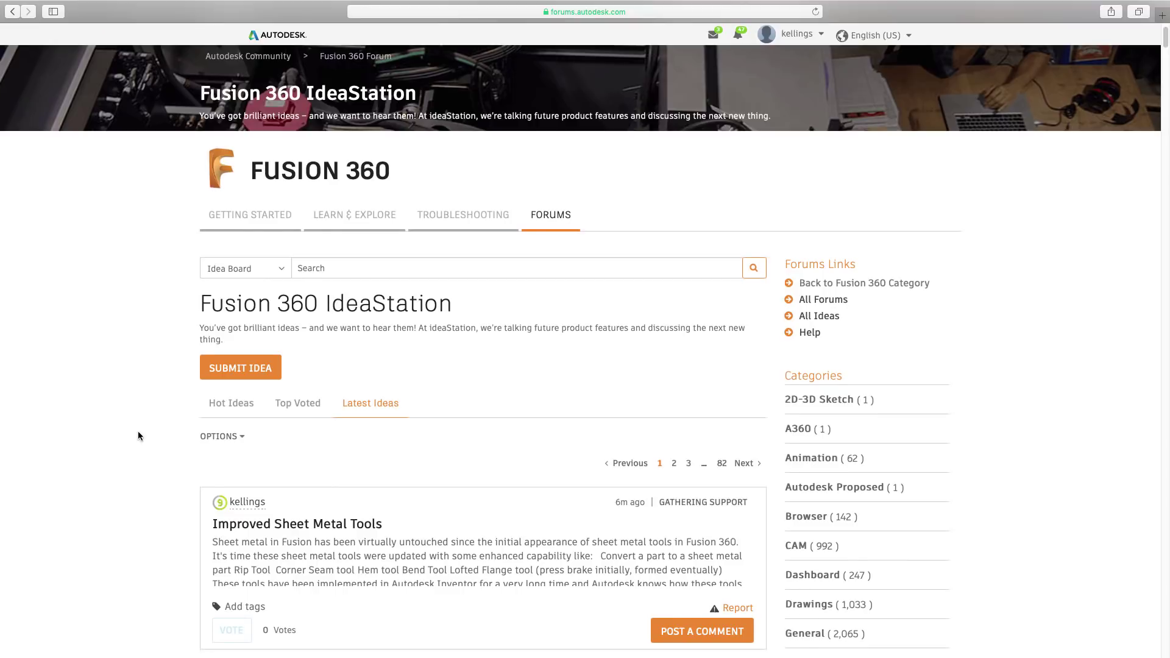
scroll(138, 436, down, 3)
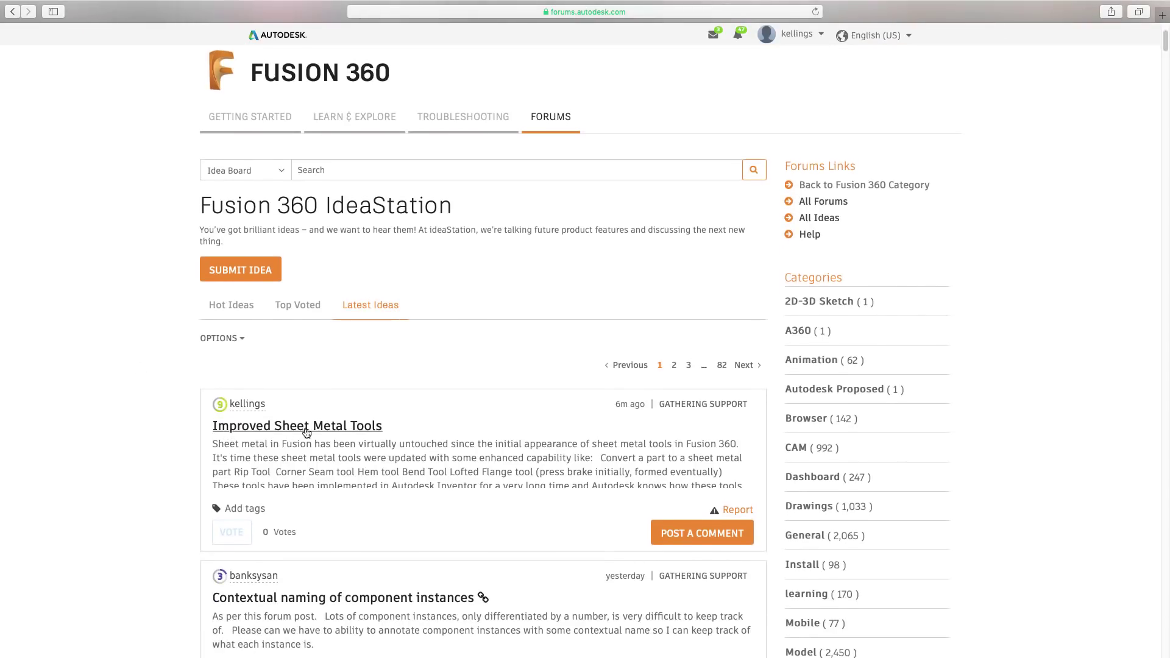
scroll(384, 456, down, 1)
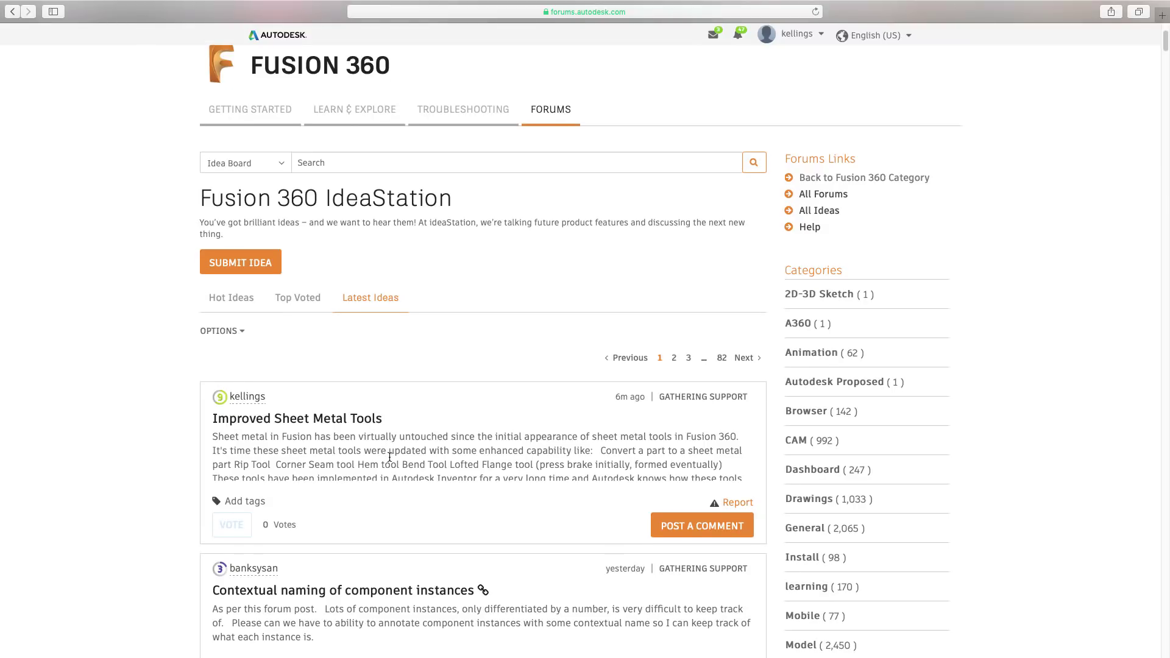
scroll(390, 456, down, 1)
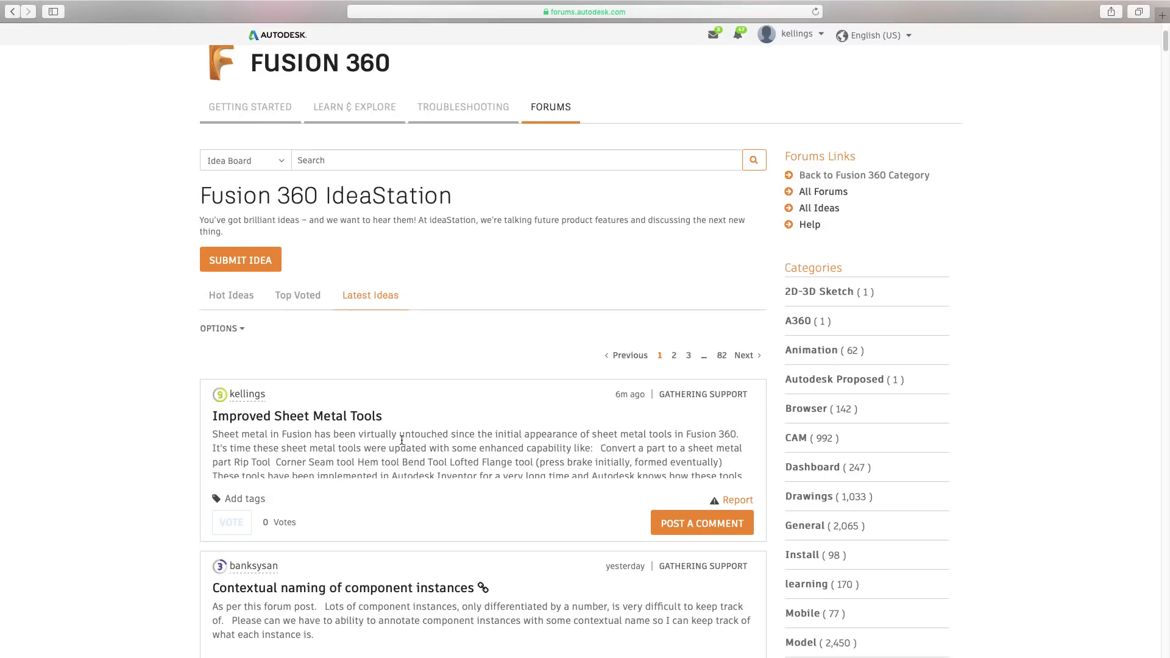